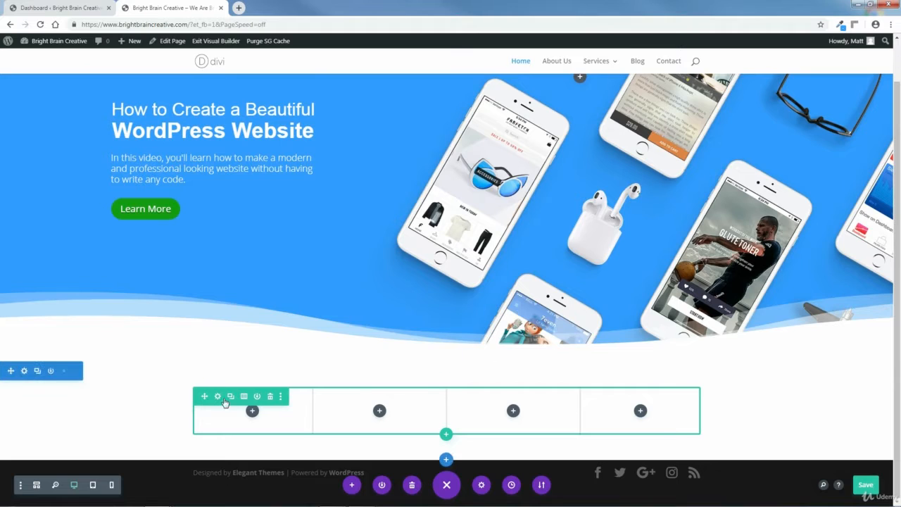
Step: Enable hover options for the background of the row's second column and set its default background colour to black
{"action": "left_click", "coordinate": [216, 396]}
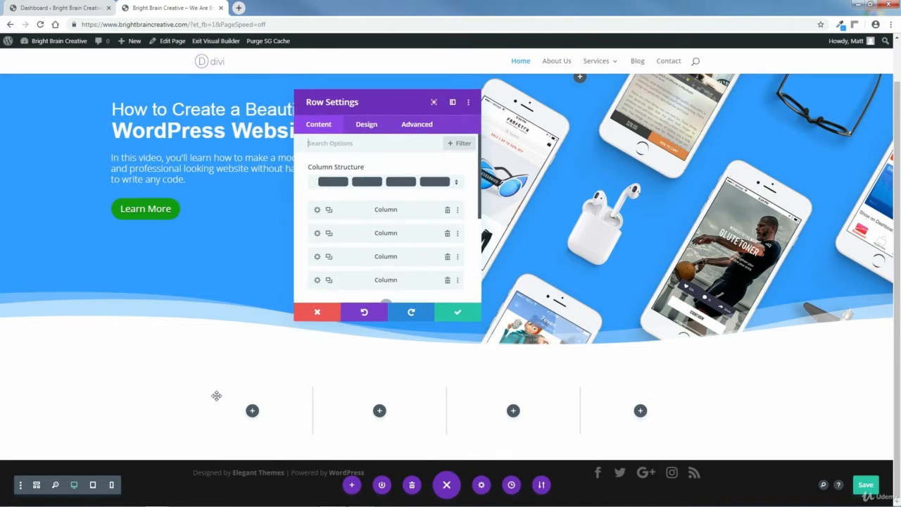
{"action": "left_click", "coordinate": [317, 233]}
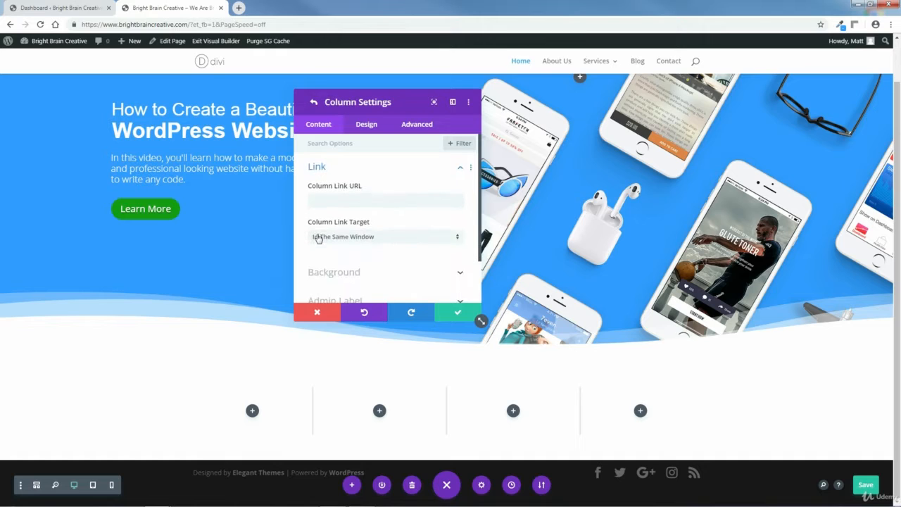
{"action": "scroll", "coordinate": [481, 320], "scroll_direction": "down", "scroll_amount": 2}
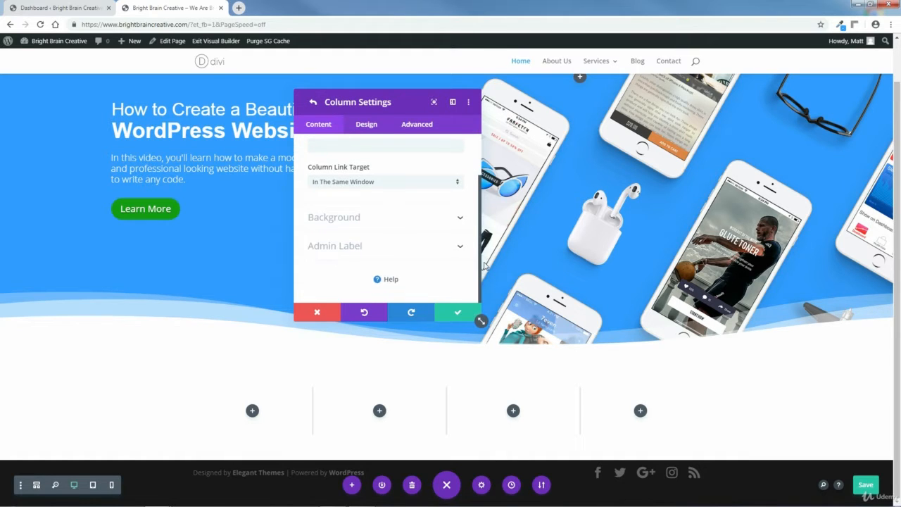
{"action": "left_click", "coordinate": [461, 221]}
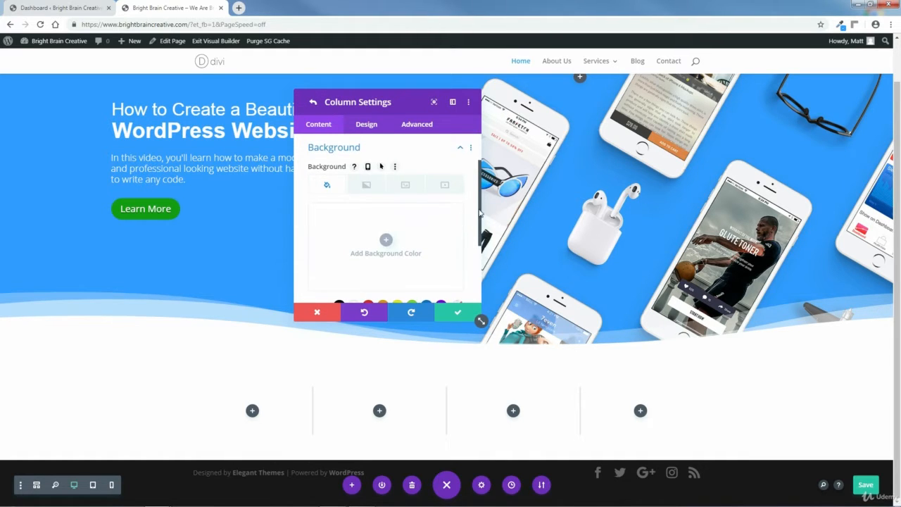
{"action": "left_click_drag", "start_coordinate": [480, 212], "coordinate": [481, 214]}
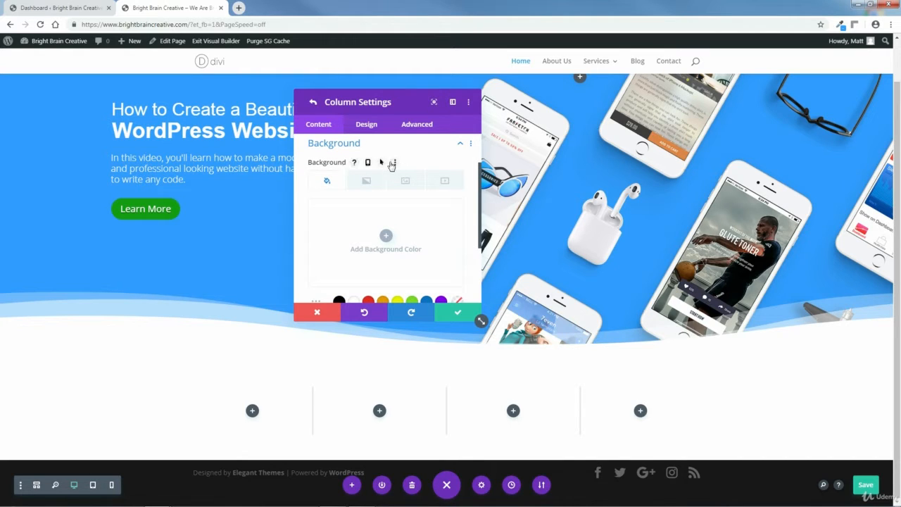
{"action": "left_click", "coordinate": [381, 164]}
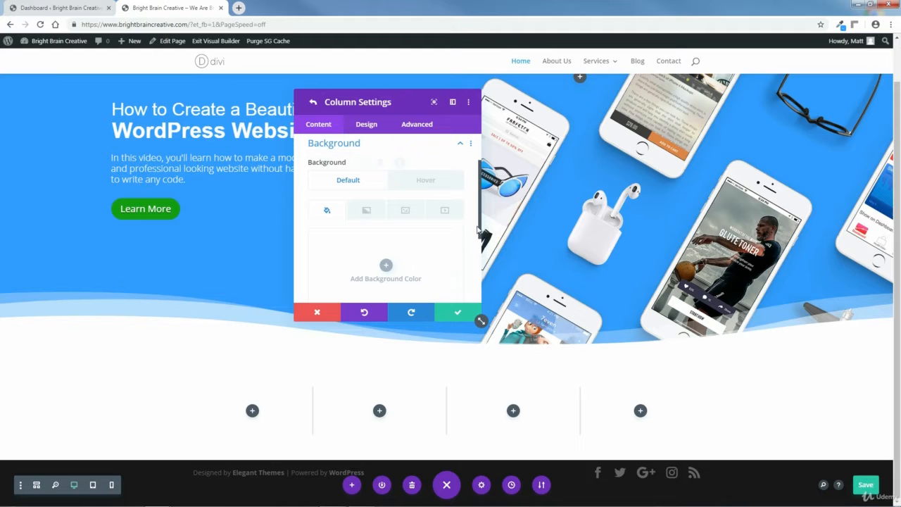
{"action": "scroll", "coordinate": [480, 233], "scroll_direction": "down", "scroll_amount": 1}
{"action": "left_click", "coordinate": [385, 252]}
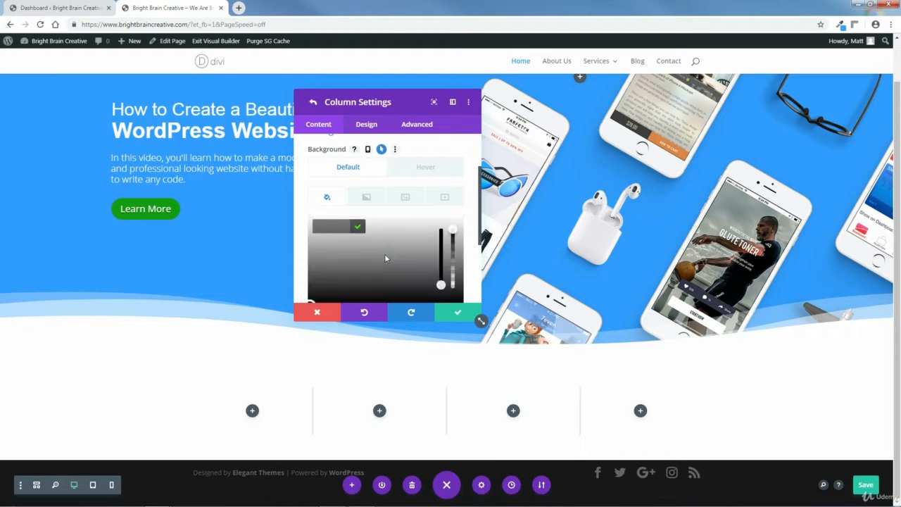
{"action": "left_click_drag", "start_coordinate": [479, 229], "coordinate": [481, 243]}
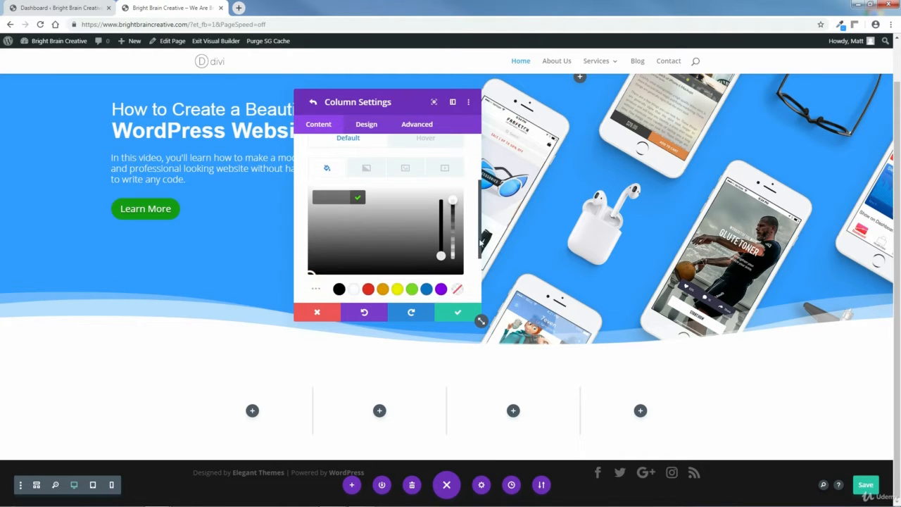
{"action": "left_click", "coordinate": [338, 288]}
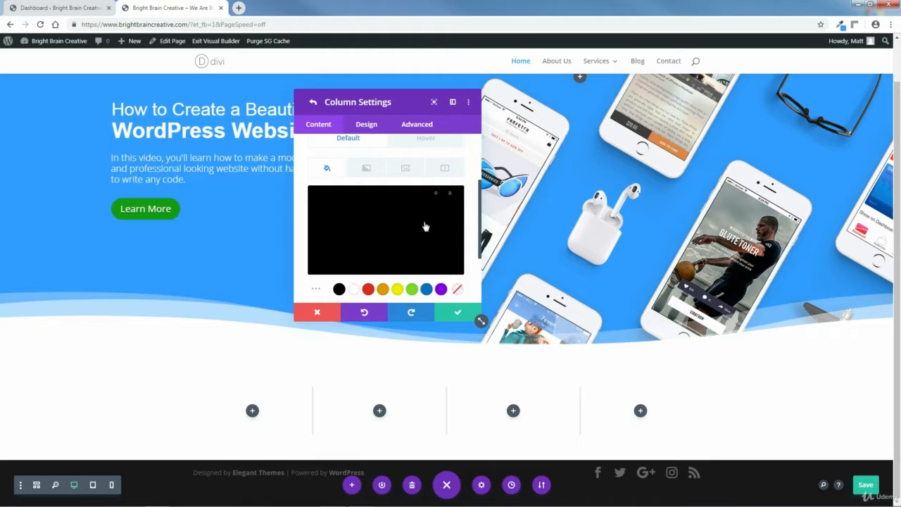
Step: Set the second column's hover background colour to white and copy the column's whole background setting
{"action": "left_click", "coordinate": [423, 140]}
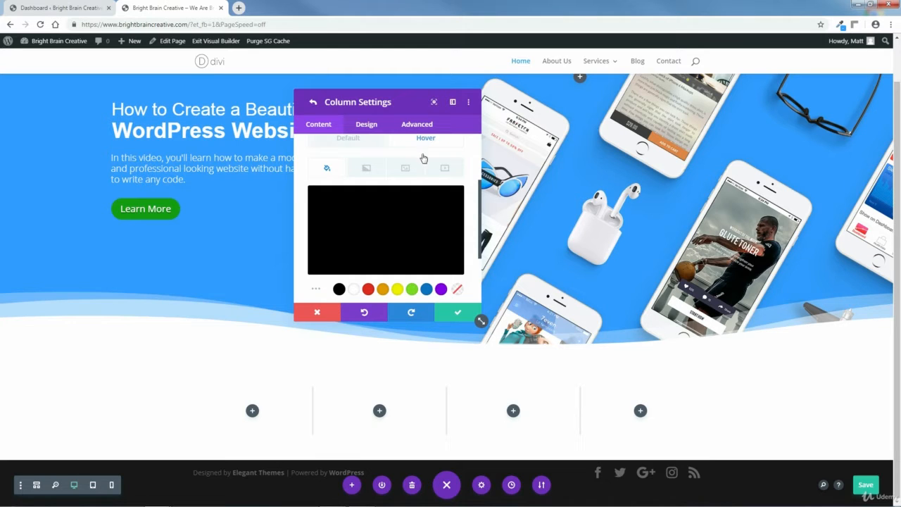
{"action": "left_click", "coordinate": [354, 289]}
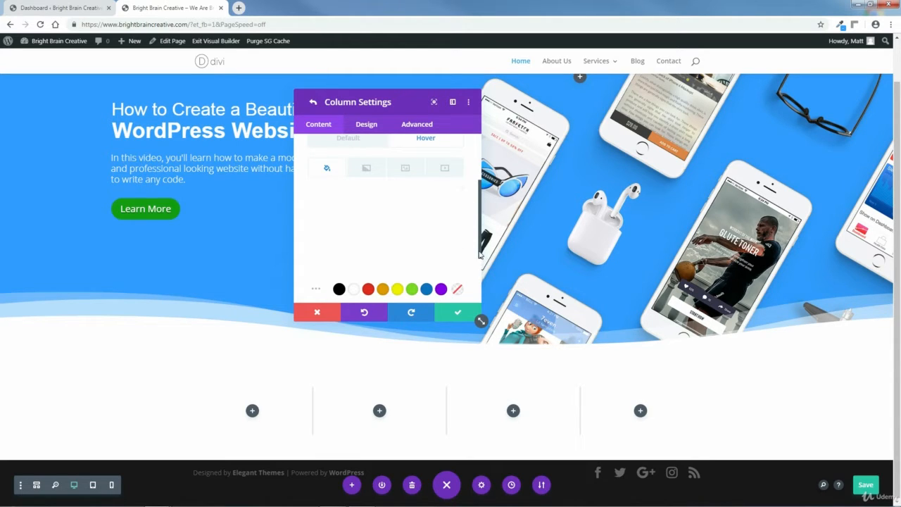
{"action": "scroll", "coordinate": [475, 232], "scroll_direction": "up", "scroll_amount": 1}
{"action": "left_click", "coordinate": [471, 144]}
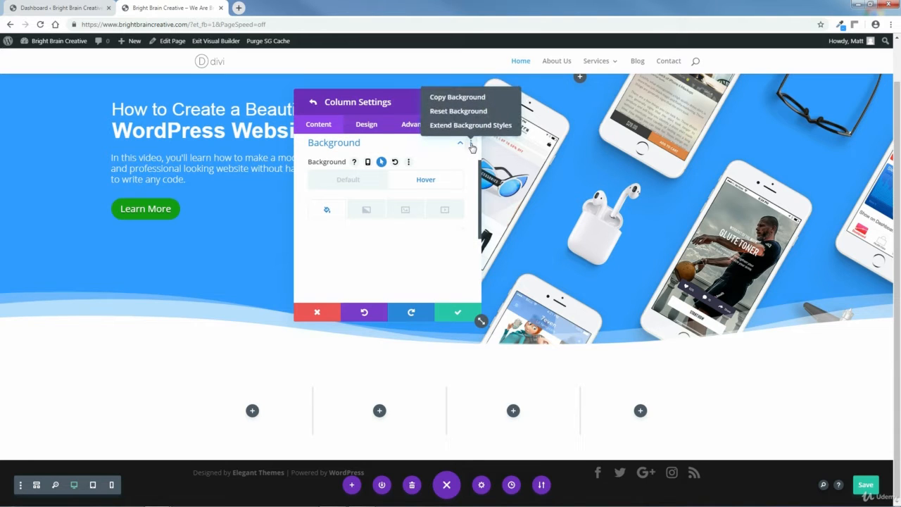
{"action": "left_click", "coordinate": [465, 98]}
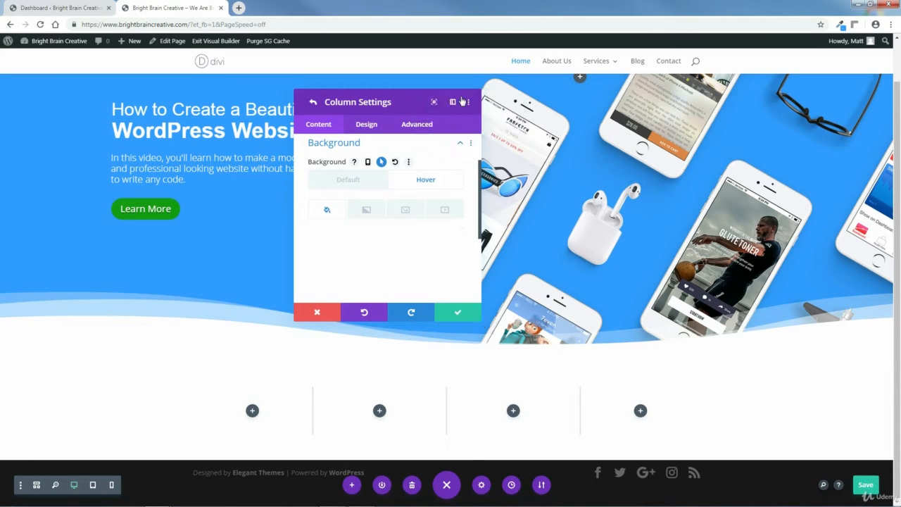
{"action": "left_click", "coordinate": [313, 104]}
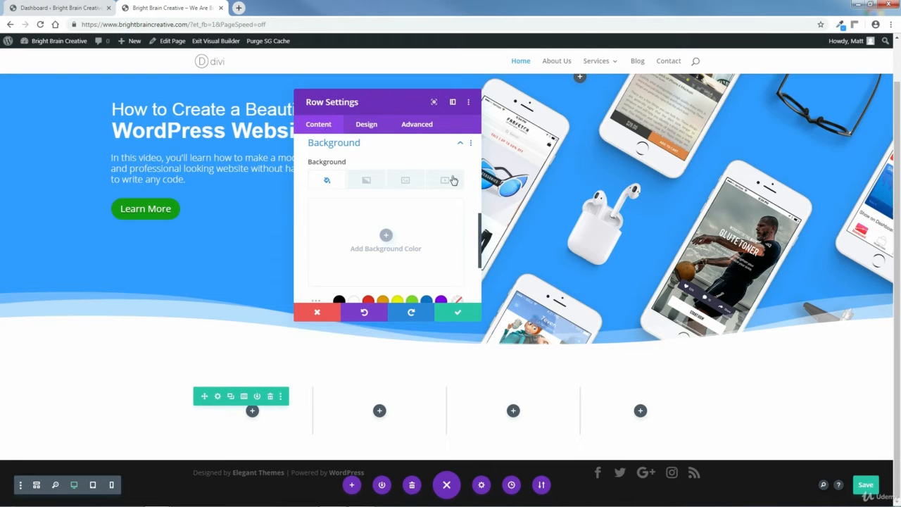
Step: Paste the copied styles onto the row's third column and check its default and hover backgrounds
{"action": "left_click_drag", "start_coordinate": [482, 215], "coordinate": [482, 147]}
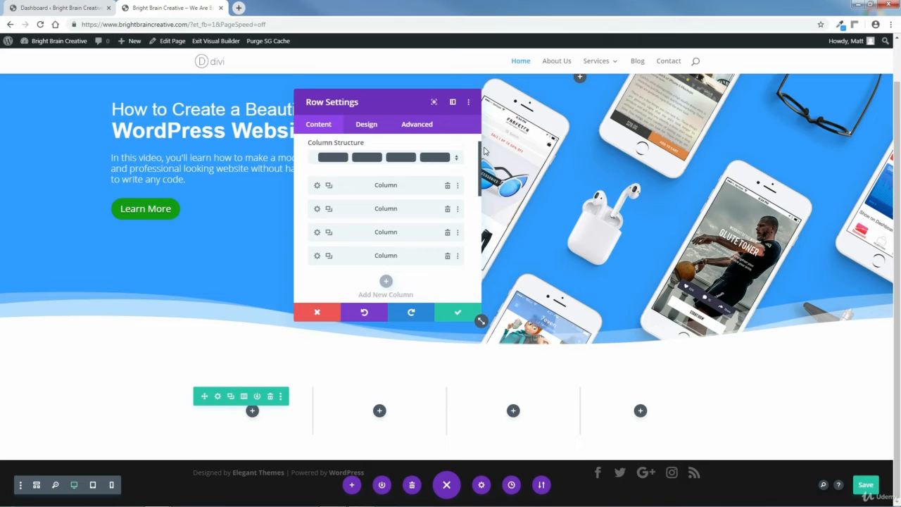
{"action": "right_click", "coordinate": [355, 234]}
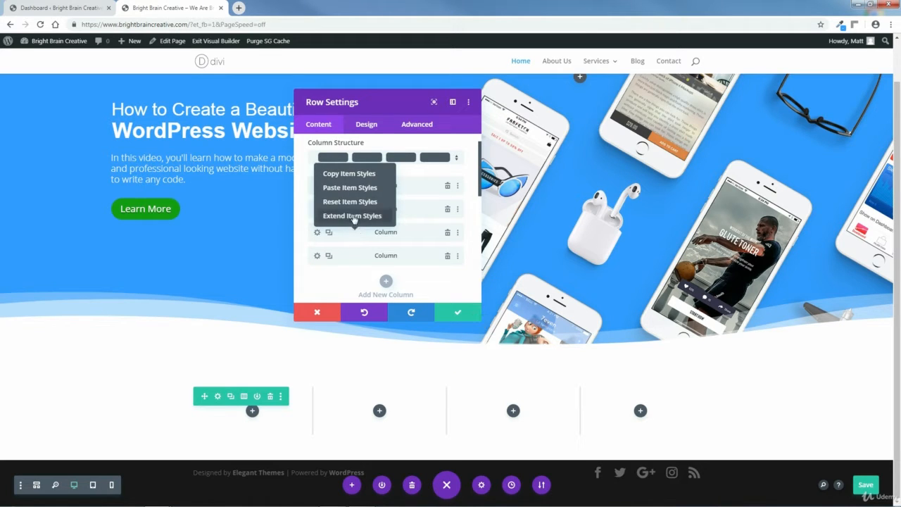
{"action": "left_click", "coordinate": [350, 190]}
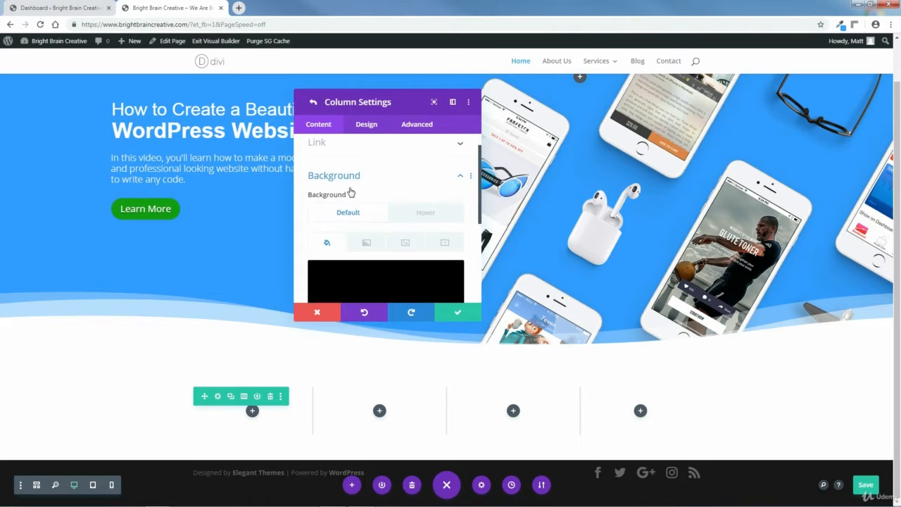
{"action": "left_click_drag", "start_coordinate": [482, 197], "coordinate": [483, 222]}
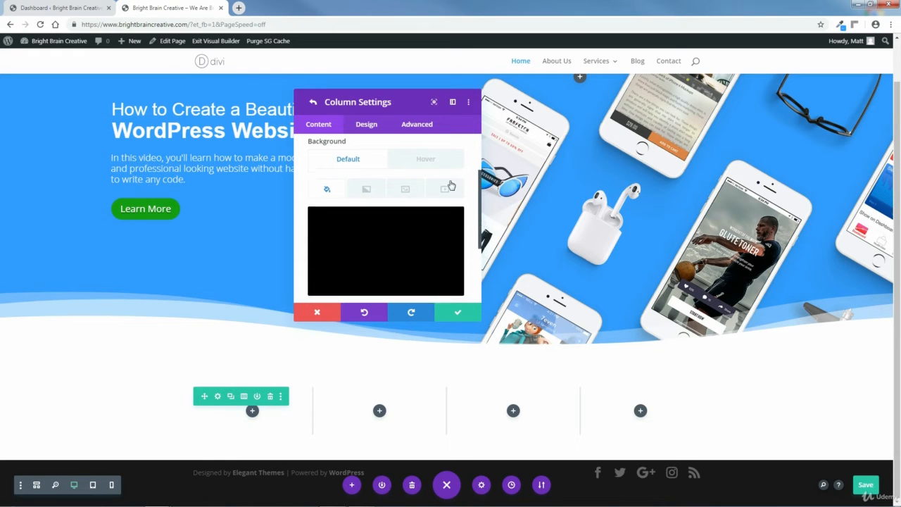
{"action": "left_click", "coordinate": [427, 164]}
{"action": "left_click", "coordinate": [347, 162]}
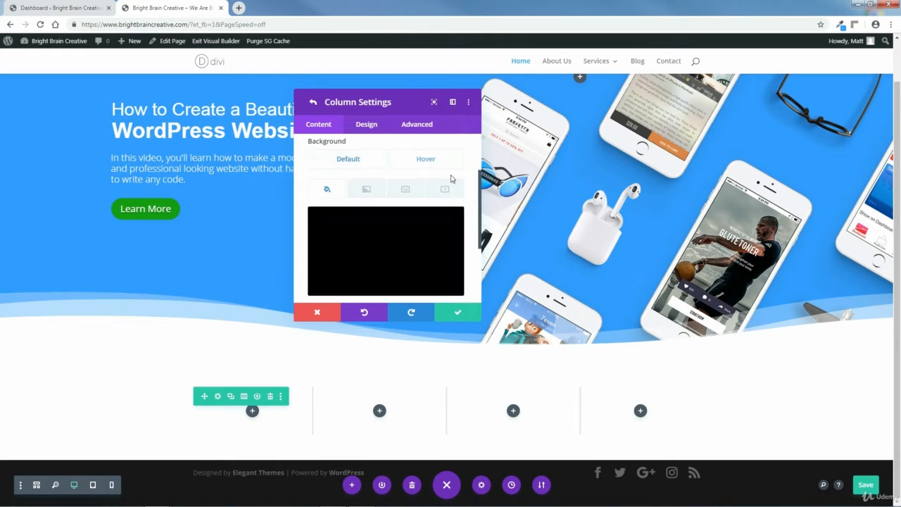
{"action": "left_click", "coordinate": [312, 104]}
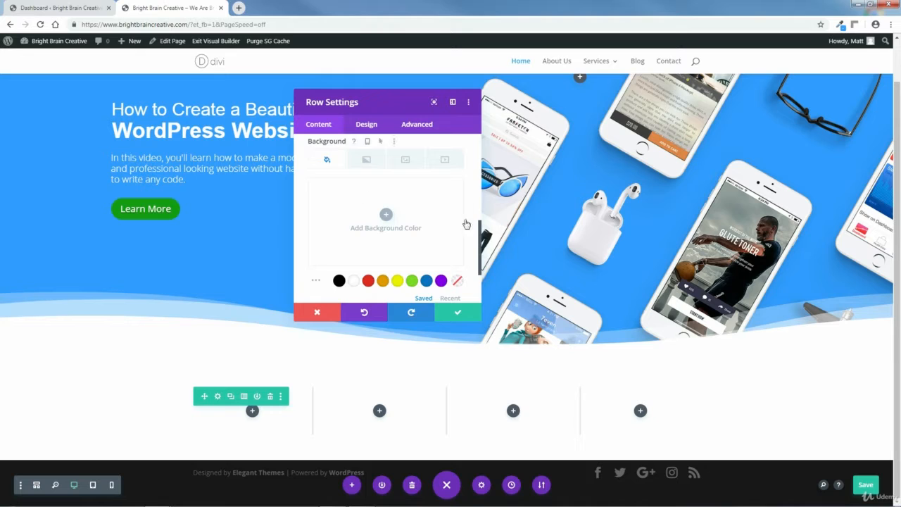
Step: Paste the copied styles onto the row's fourth column and check its default and hover backgrounds
{"action": "left_click_drag", "start_coordinate": [482, 235], "coordinate": [483, 164]}
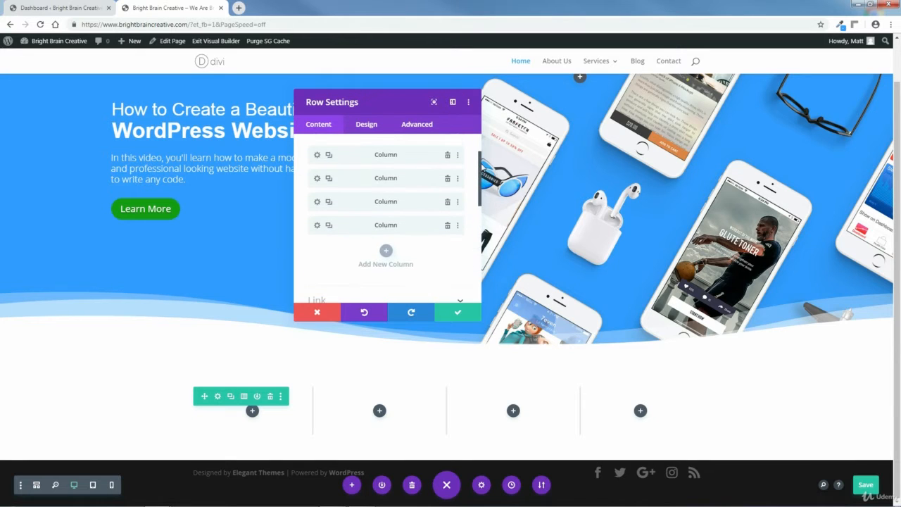
{"action": "right_click", "coordinate": [356, 225]}
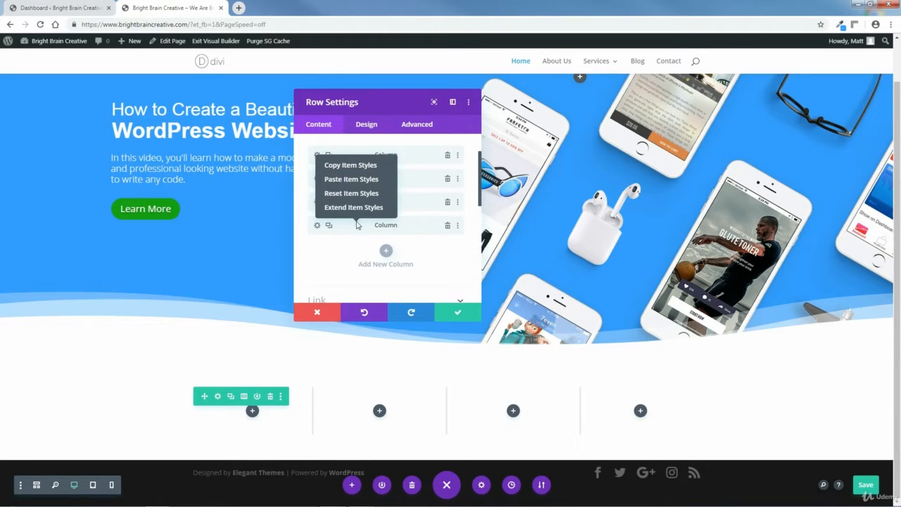
{"action": "left_click", "coordinate": [350, 180]}
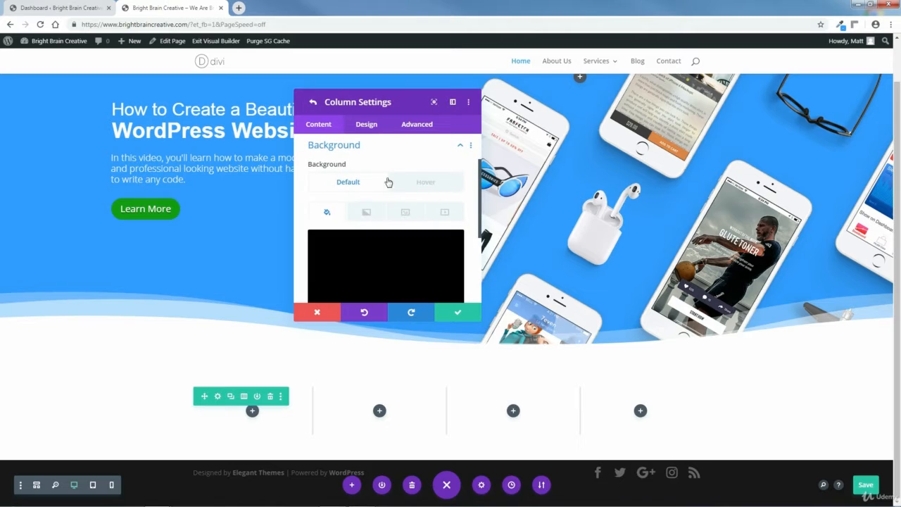
{"action": "left_click", "coordinate": [427, 182]}
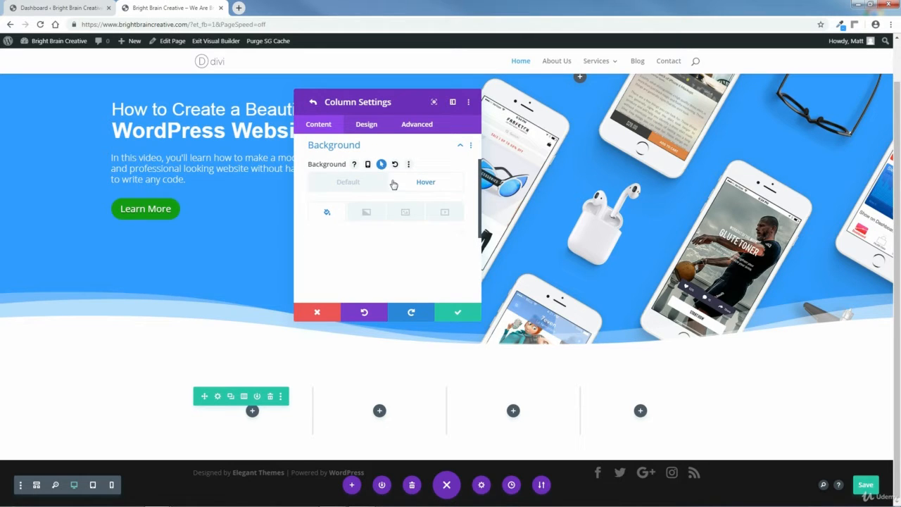
{"action": "left_click", "coordinate": [346, 182]}
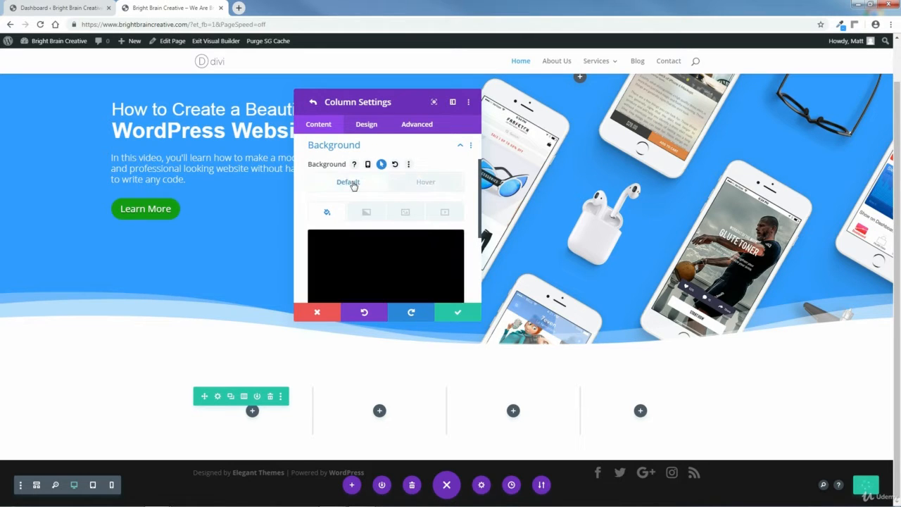
{"action": "left_click", "coordinate": [313, 102]}
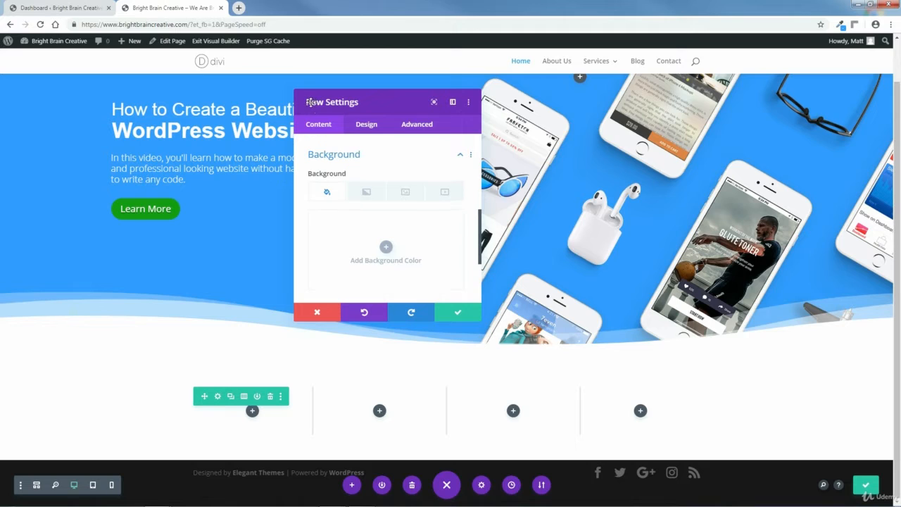
Step: Turn on Equalize Column Heights in the row's sizing design options
{"action": "left_click", "coordinate": [366, 124]}
{"action": "left_click", "coordinate": [458, 169]}
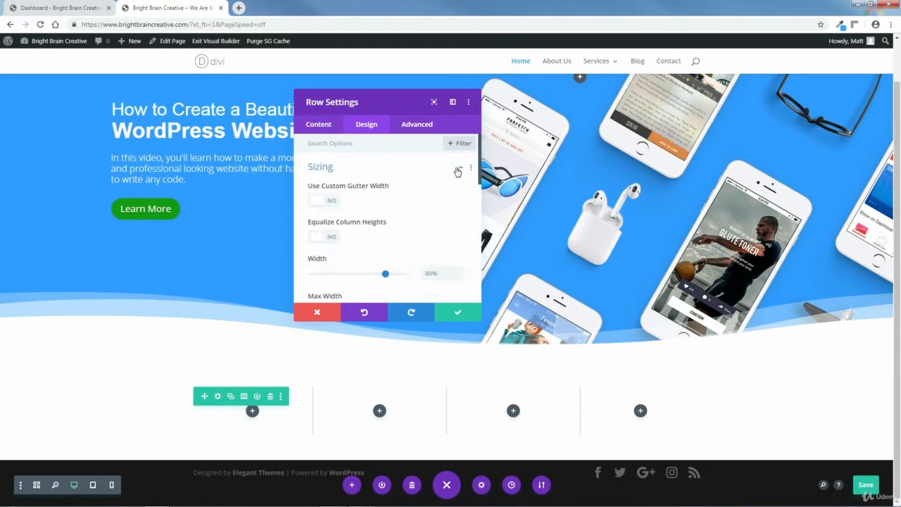
{"action": "left_click", "coordinate": [328, 238]}
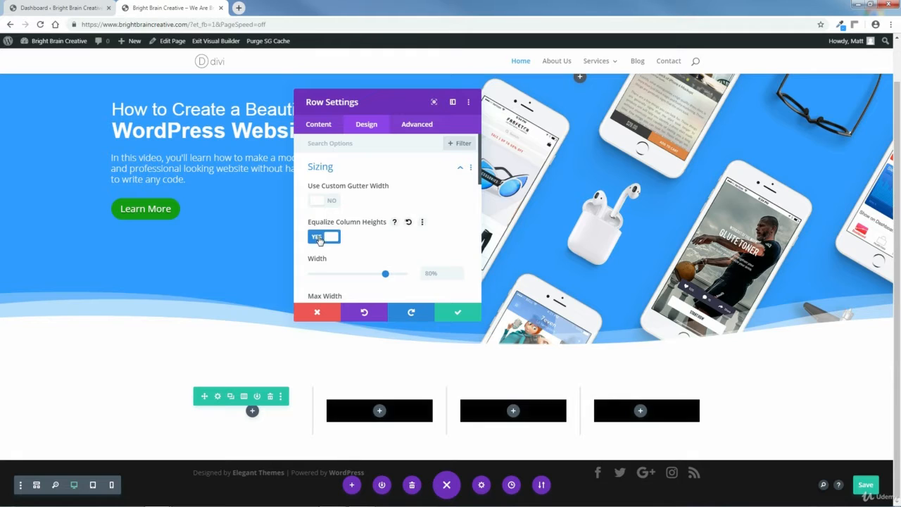
Step: Set both the row's width and its max width to 90% and save the row settings
{"action": "left_click_drag", "start_coordinate": [479, 179], "coordinate": [487, 209]}
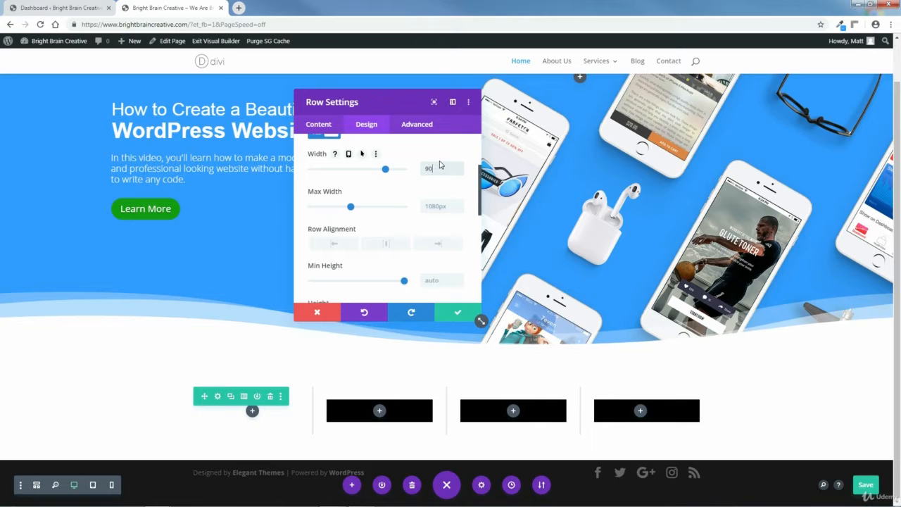
{"action": "type", "text": "%"}
{"action": "right_click", "coordinate": [427, 167]}
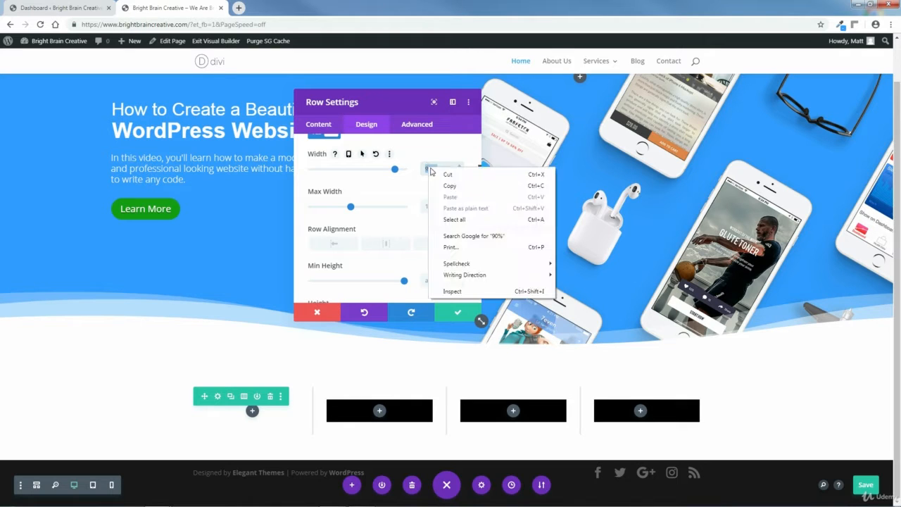
{"action": "left_click", "coordinate": [451, 185]}
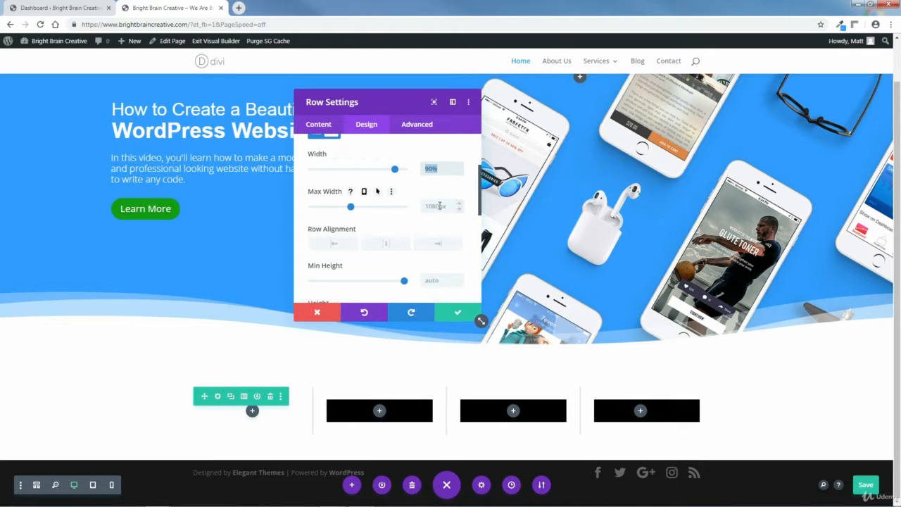
{"action": "left_click", "coordinate": [440, 207]}
{"action": "right_click", "coordinate": [437, 208]}
{"action": "left_click", "coordinate": [457, 264]}
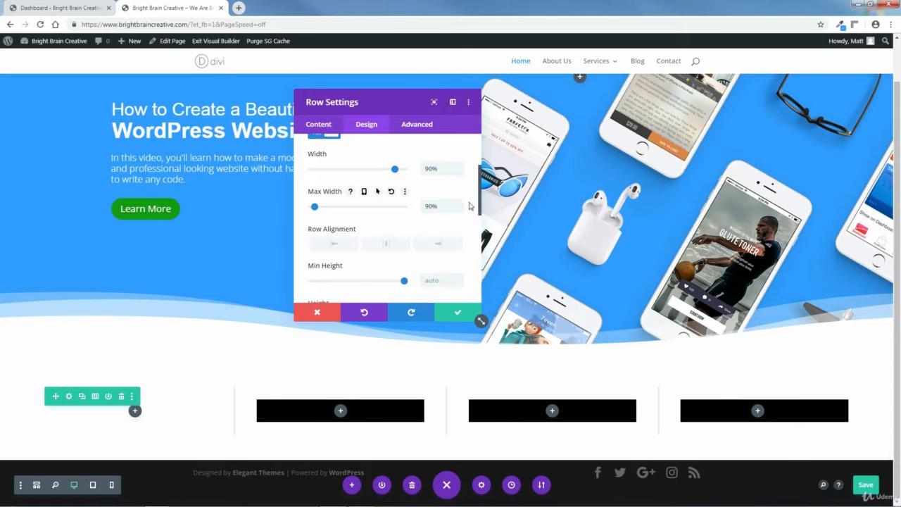
{"action": "left_click", "coordinate": [457, 314]}
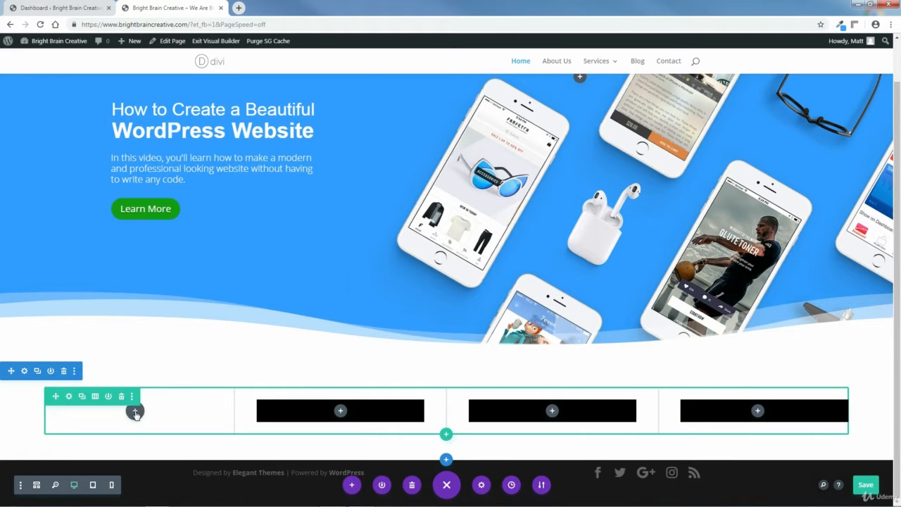
Step: Insert a Text module into the first column of the four-column row
{"action": "left_click", "coordinate": [135, 412]}
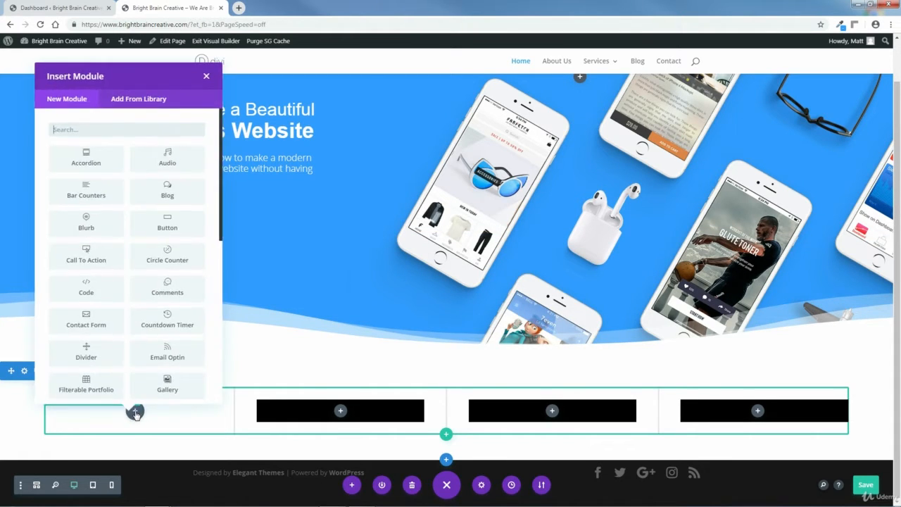
{"action": "left_click", "coordinate": [83, 129]}
{"action": "type", "text": "text"}
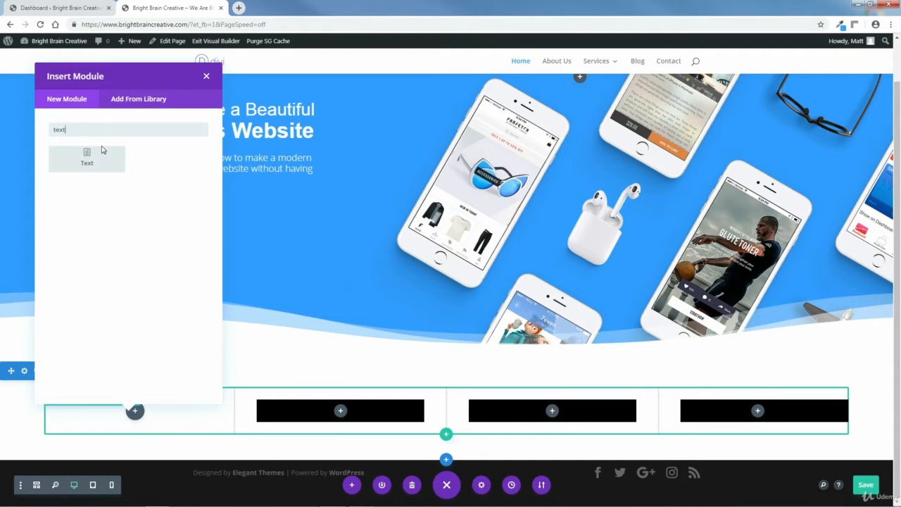
{"action": "left_click", "coordinate": [86, 159]}
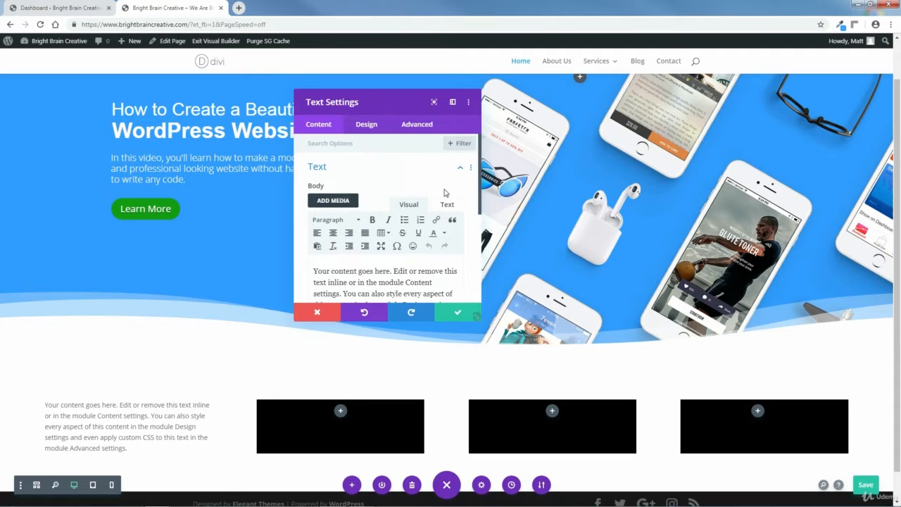
Step: Replace the text module's placeholder body with "Lots of Awesome Features For Your New Website"
{"action": "scroll", "coordinate": [464, 211], "scroll_direction": "down", "scroll_amount": 3}
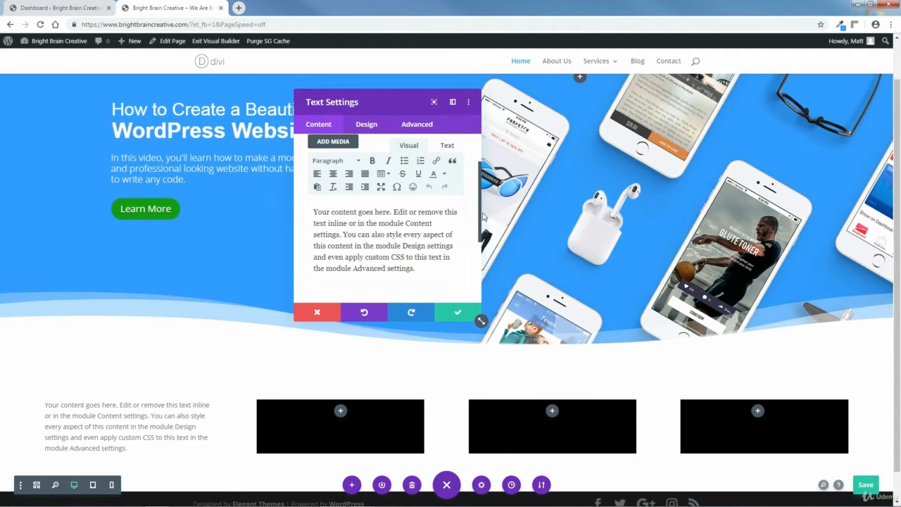
{"action": "left_click_drag", "start_coordinate": [457, 244], "coordinate": [311, 204]}
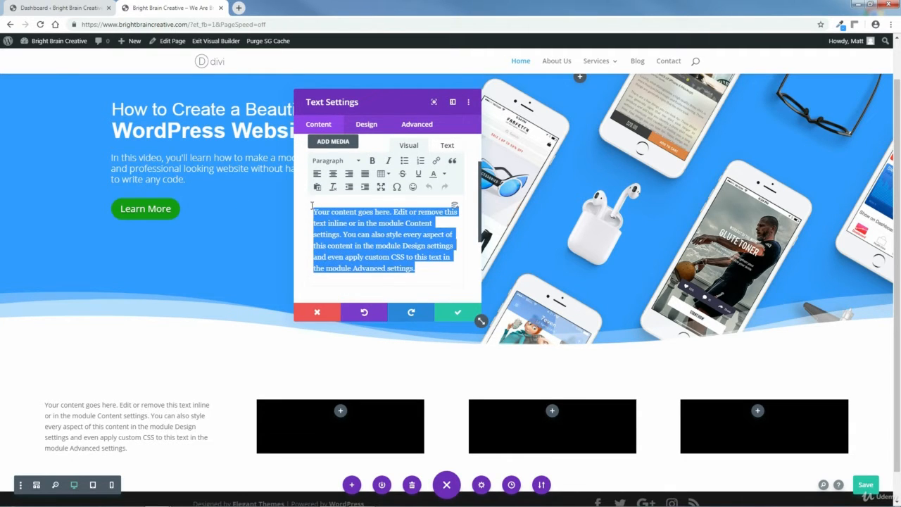
{"action": "key", "text": "BackSpace"}
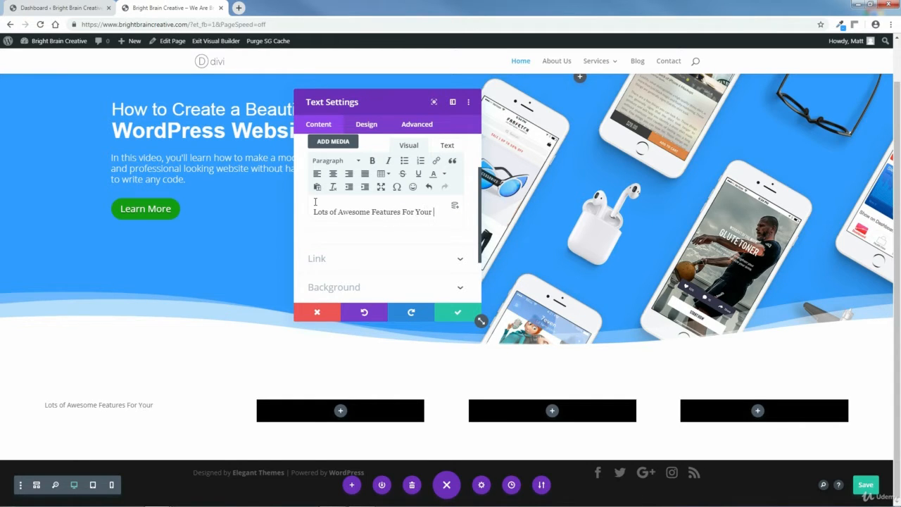
{"action": "type", "text": "ebsite"}
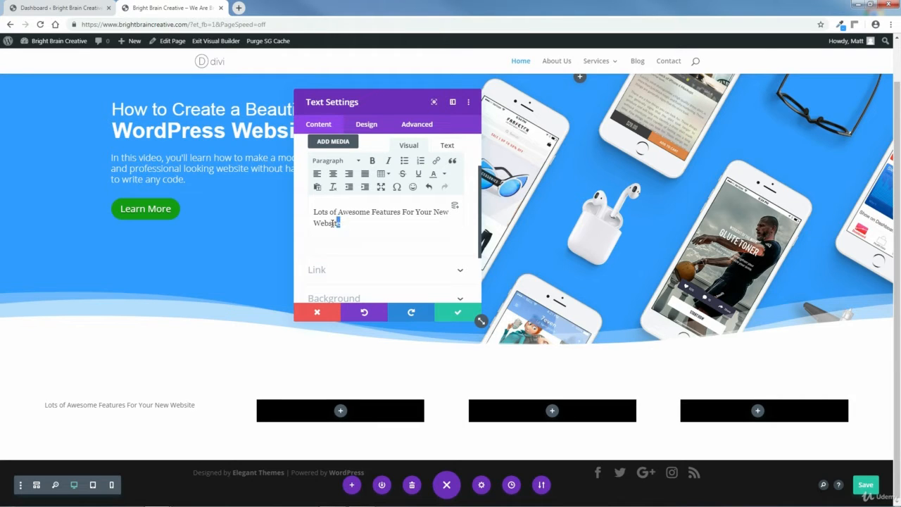
Step: Format the whole "Lots of Awesome Features For Your New Website" line as Heading 2
{"action": "left_click_drag", "start_coordinate": [333, 223], "coordinate": [311, 212]}
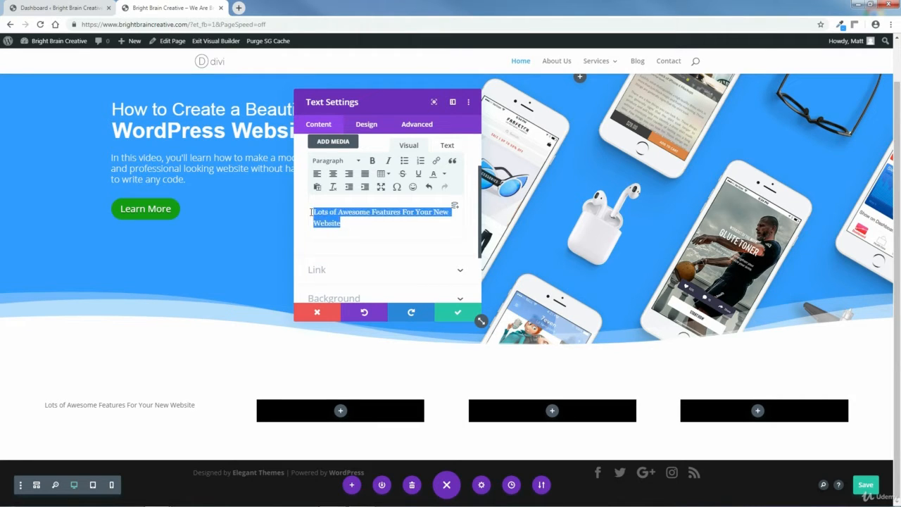
{"action": "left_click", "coordinate": [343, 161]}
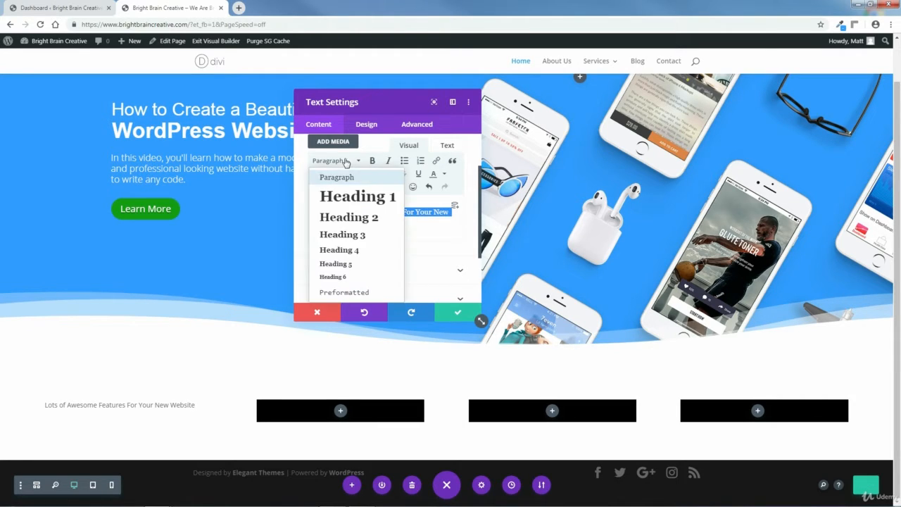
{"action": "left_click", "coordinate": [343, 219]}
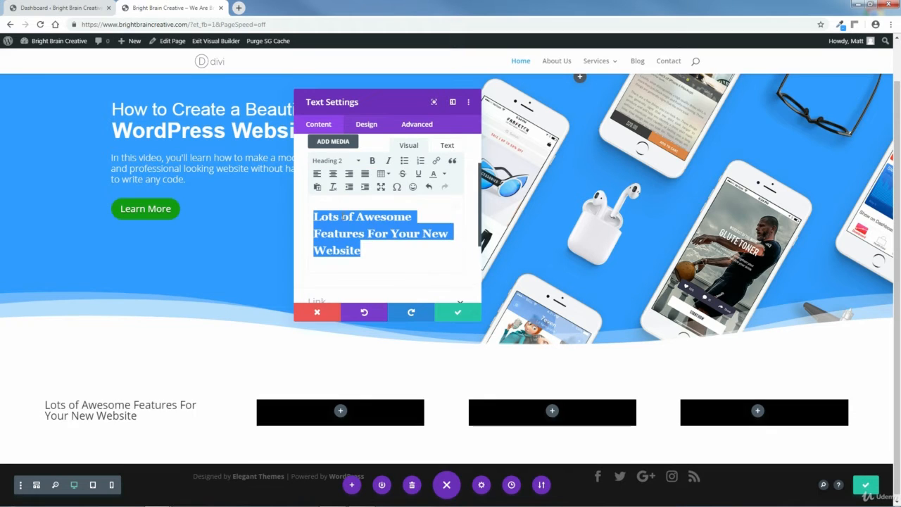
Step: Set the text module's Heading 2 font to Montserrat with the Ultra Light weight
{"action": "left_click", "coordinate": [368, 124]}
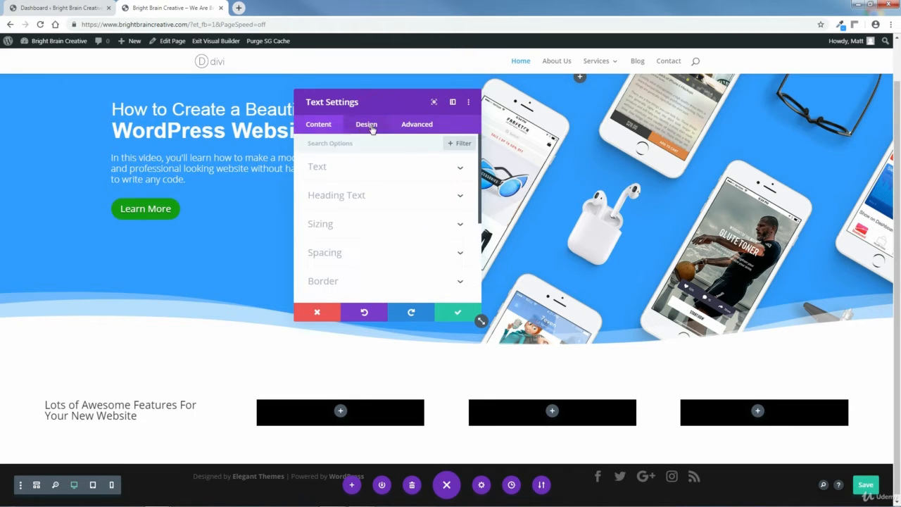
{"action": "left_click", "coordinate": [353, 200]}
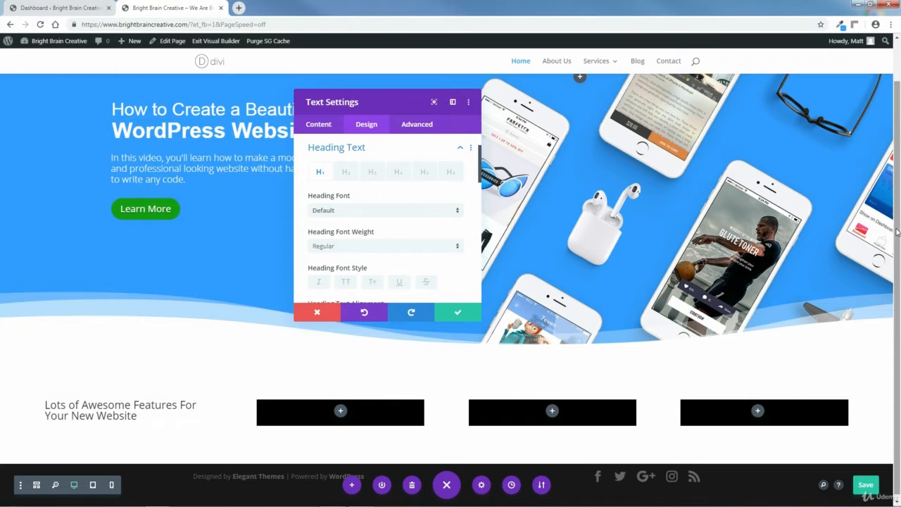
{"action": "left_click_drag", "start_coordinate": [390, 100], "coordinate": [384, 192]}
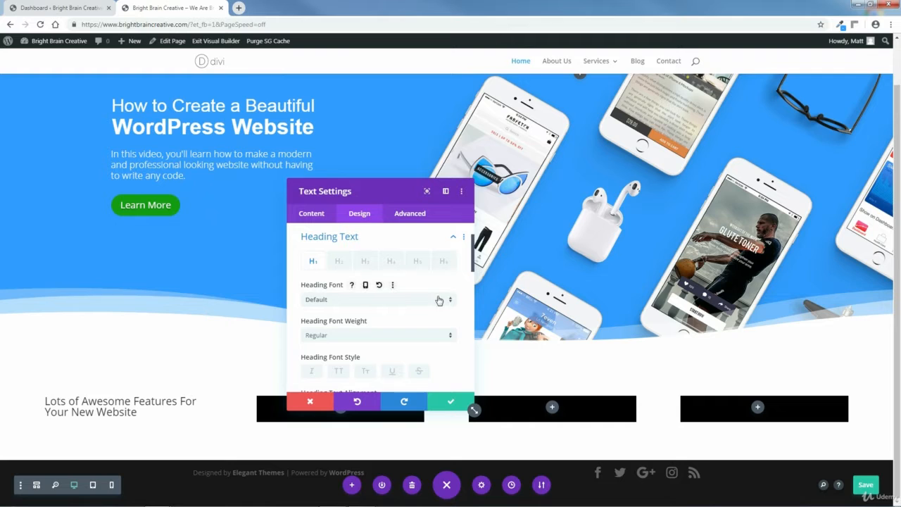
{"action": "left_click", "coordinate": [339, 262]}
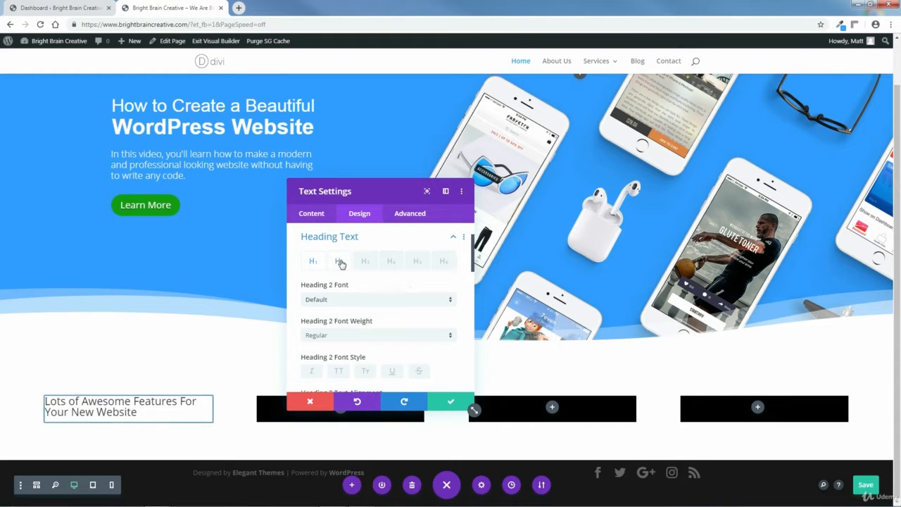
{"action": "left_click", "coordinate": [450, 302]}
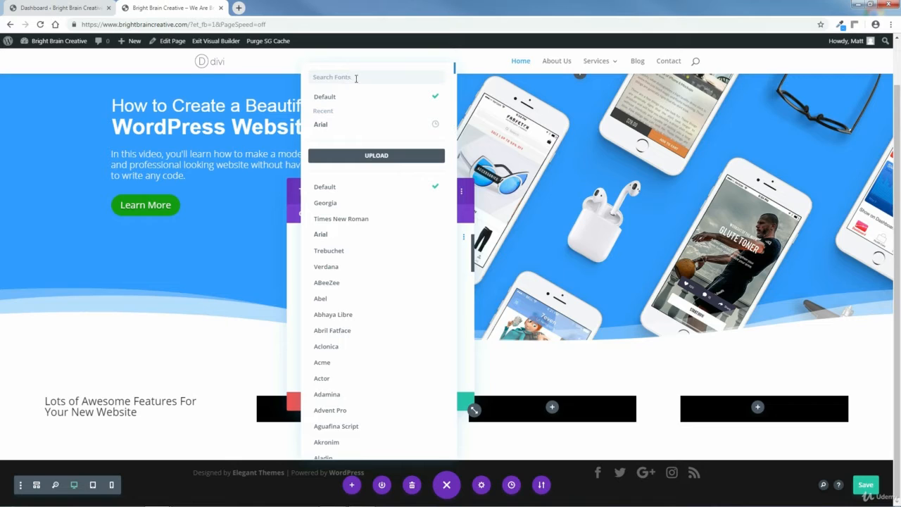
{"action": "type", "text": "Mont"}
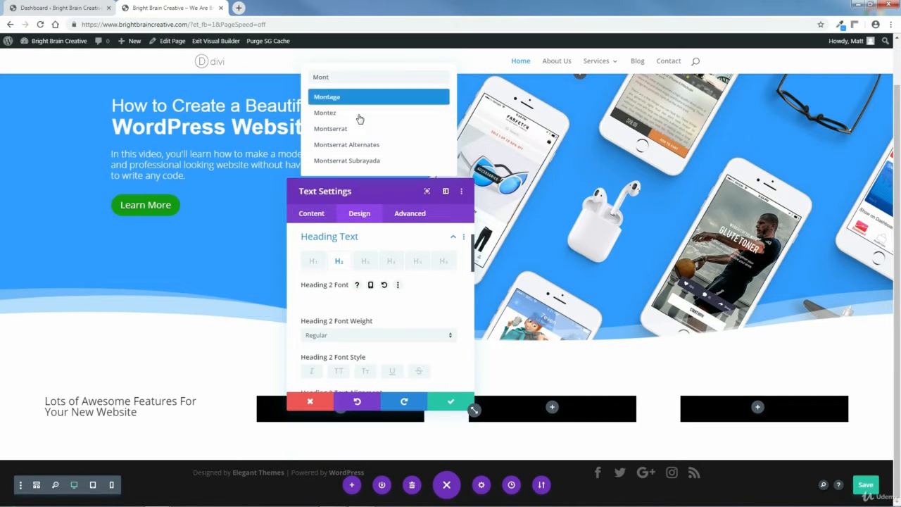
{"action": "left_click", "coordinate": [332, 129]}
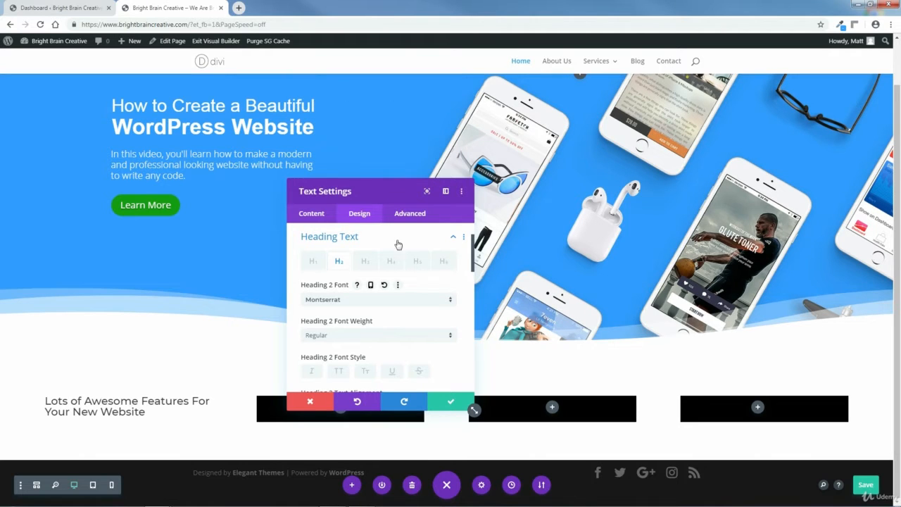
{"action": "scroll", "coordinate": [477, 259], "scroll_direction": "down", "scroll_amount": 3}
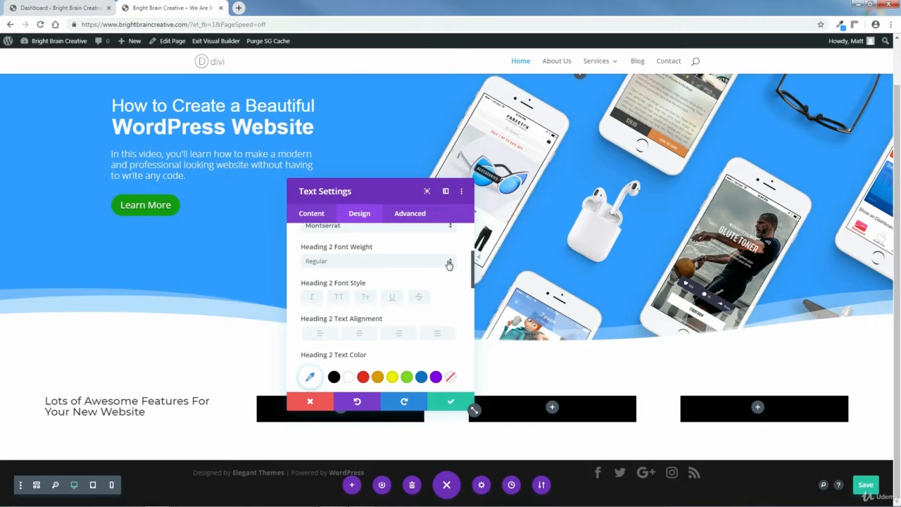
{"action": "left_click", "coordinate": [449, 261]}
{"action": "left_click", "coordinate": [340, 286]}
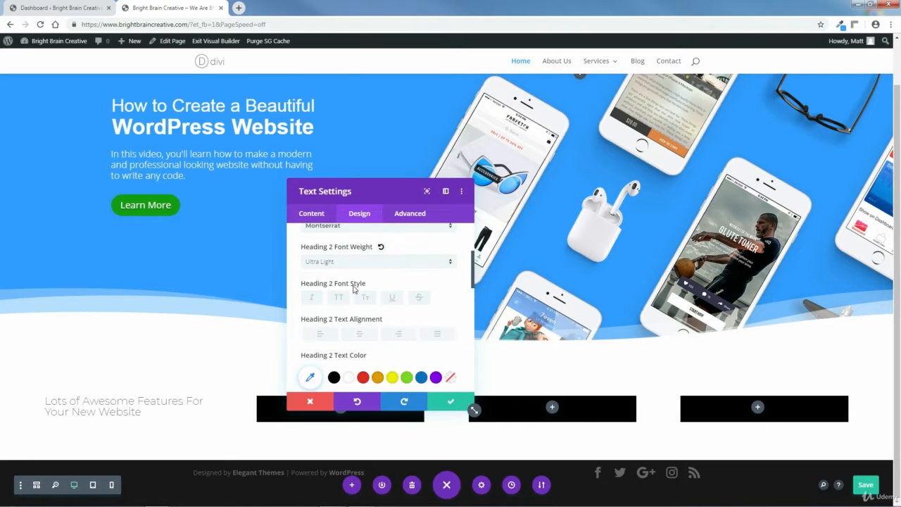
Step: Set the Heading 2 text color to black (#000000) and its text size to 40px
{"action": "scroll", "coordinate": [473, 278], "scroll_direction": "down", "scroll_amount": 3}
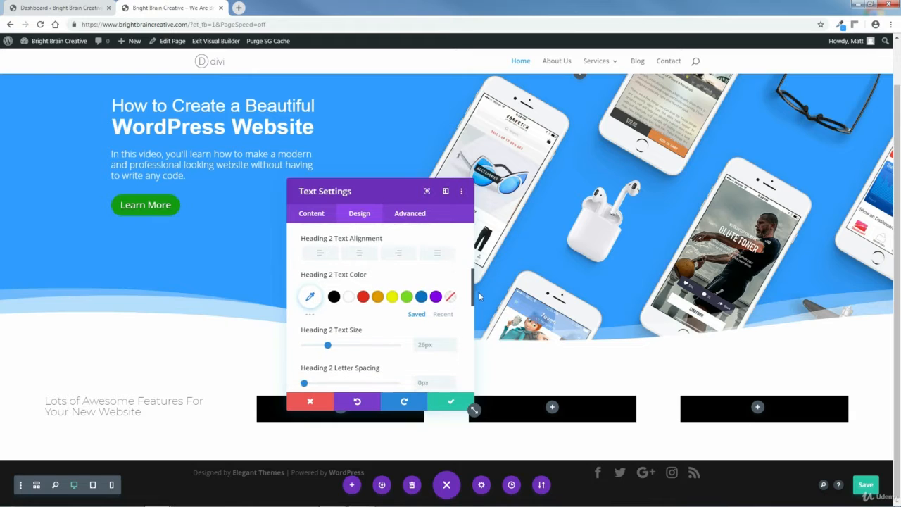
{"action": "scroll", "coordinate": [473, 296], "scroll_direction": "down", "scroll_amount": 1}
{"action": "left_click", "coordinate": [334, 280]}
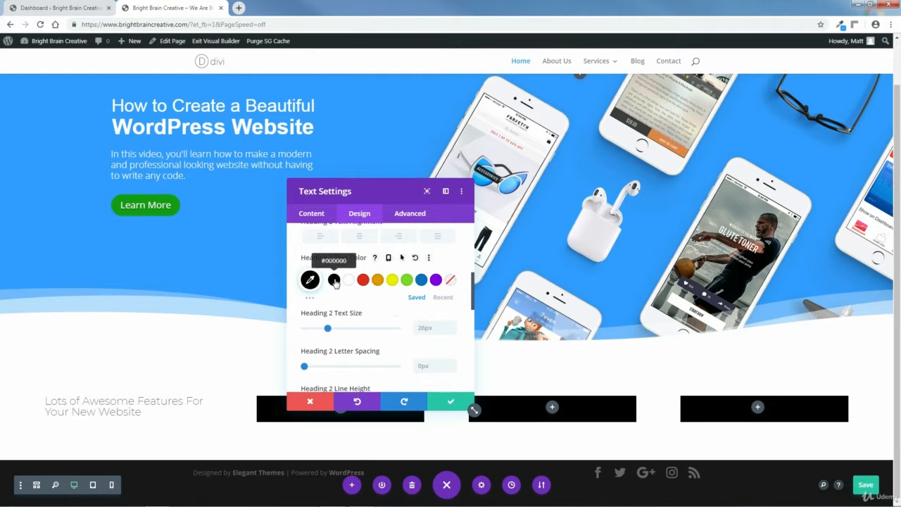
{"action": "left_click_drag", "start_coordinate": [328, 328], "coordinate": [341, 329]}
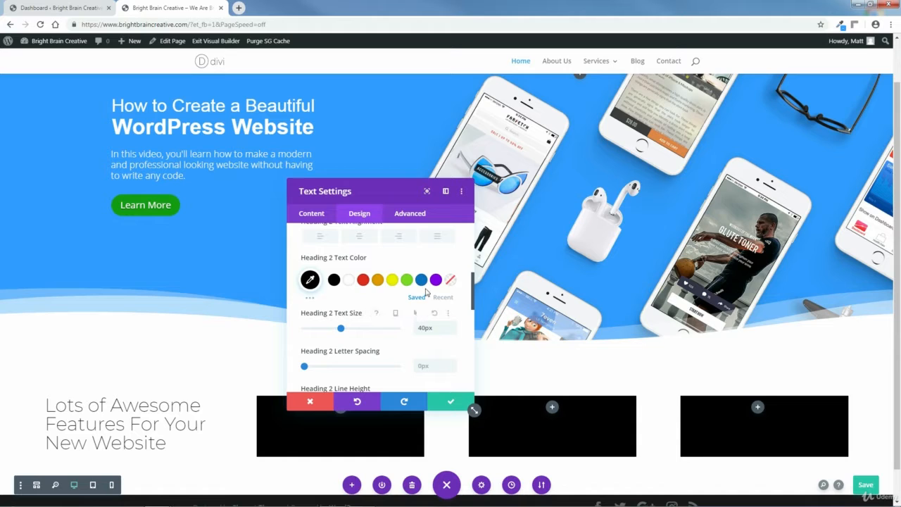
Step: Apply the Slide animation style to the text module in its design options
{"action": "left_click_drag", "start_coordinate": [473, 282], "coordinate": [472, 251]}
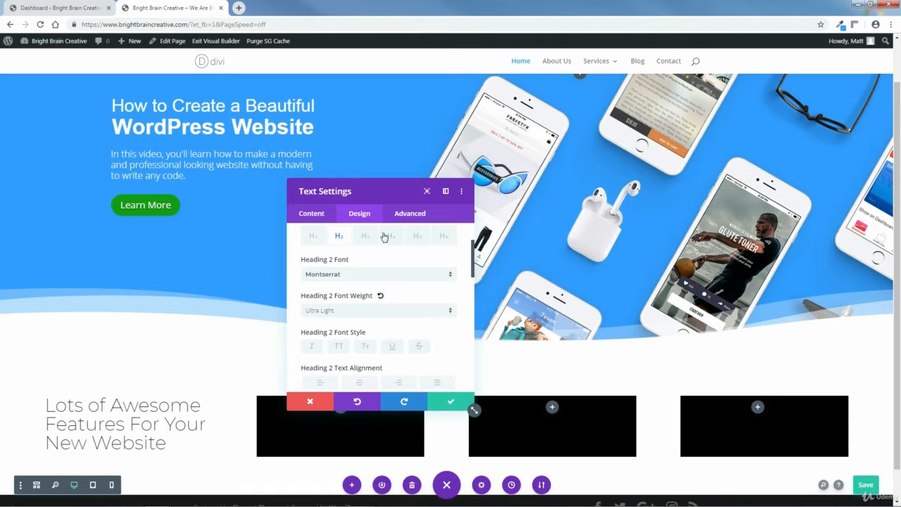
{"action": "left_click_drag", "start_coordinate": [475, 271], "coordinate": [472, 233]}
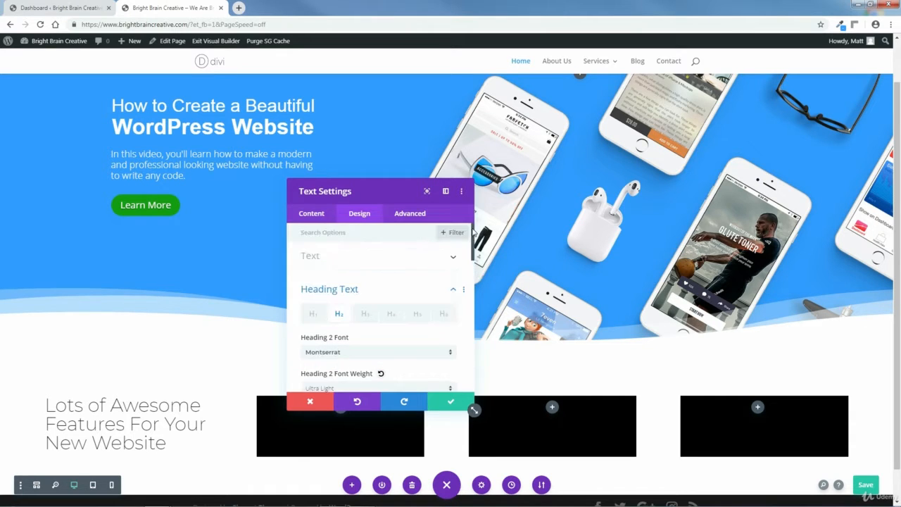
{"action": "left_click", "coordinate": [454, 292]}
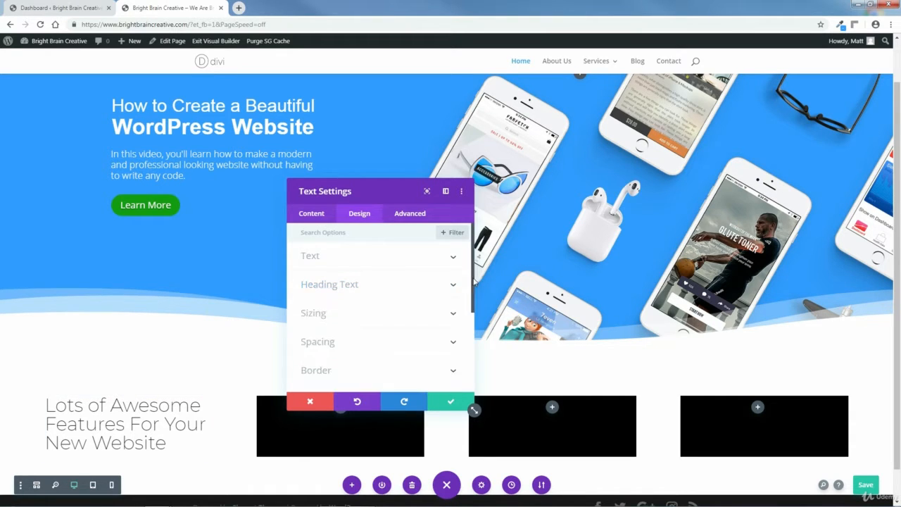
{"action": "scroll", "coordinate": [474, 282], "scroll_direction": "down", "scroll_amount": 5}
{"action": "left_click", "coordinate": [453, 340]}
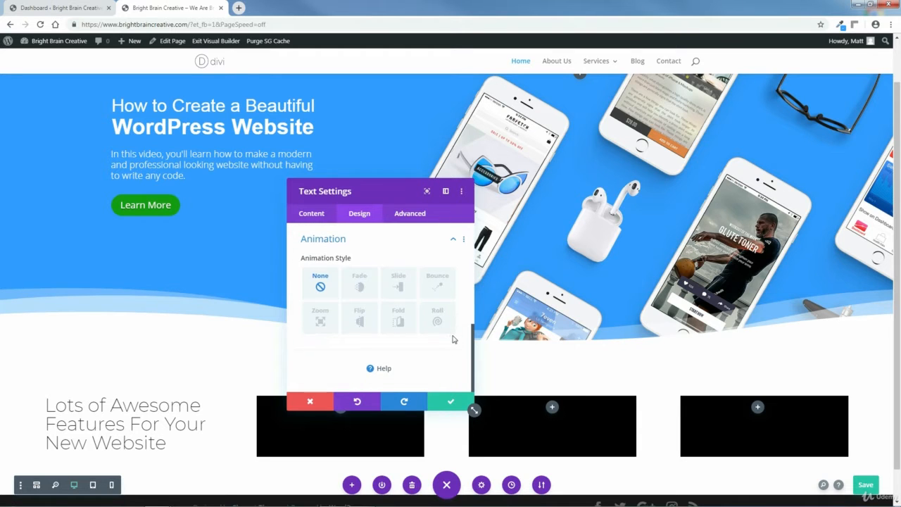
{"action": "left_click", "coordinate": [399, 285]}
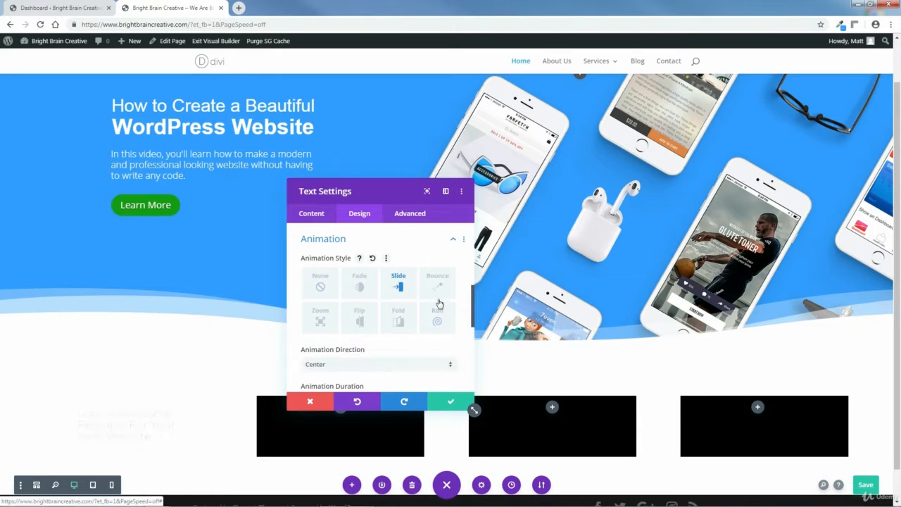
Step: Set the slide animation's direction to Right and save the text module settings
{"action": "scroll", "coordinate": [468, 303], "scroll_direction": "down", "scroll_amount": 3}
{"action": "scroll", "coordinate": [461, 295], "scroll_direction": "up", "scroll_amount": 1}
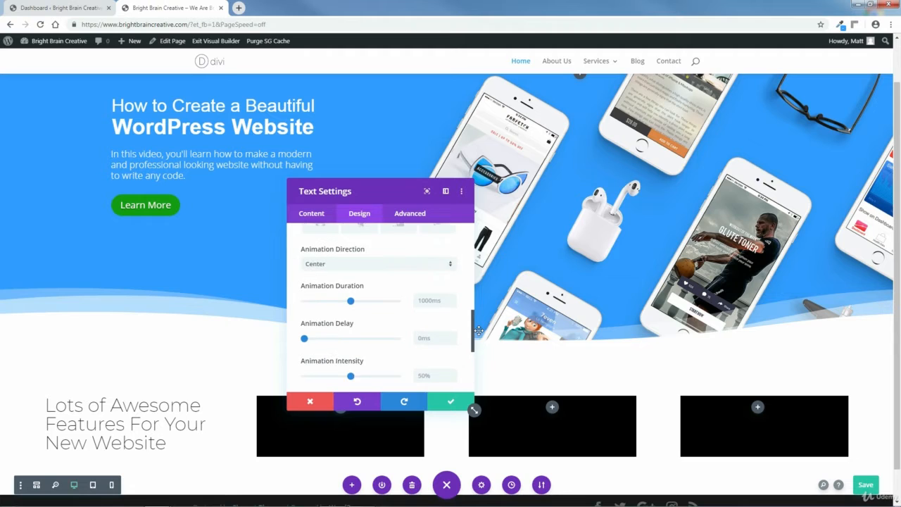
{"action": "left_click", "coordinate": [449, 275]}
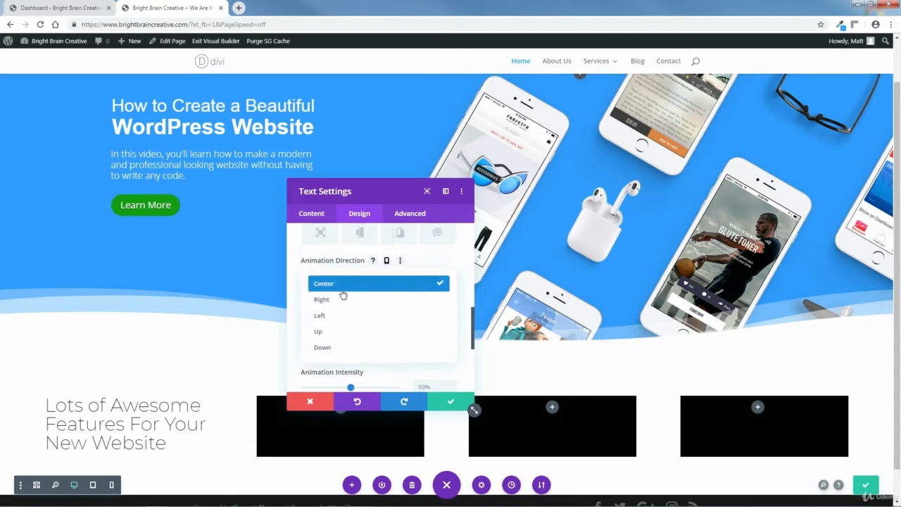
{"action": "left_click", "coordinate": [326, 304]}
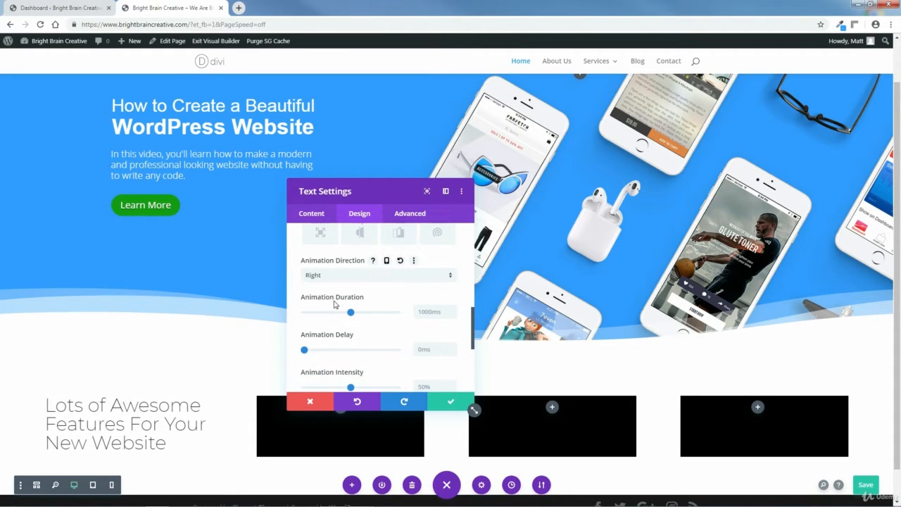
{"action": "left_click", "coordinate": [450, 402]}
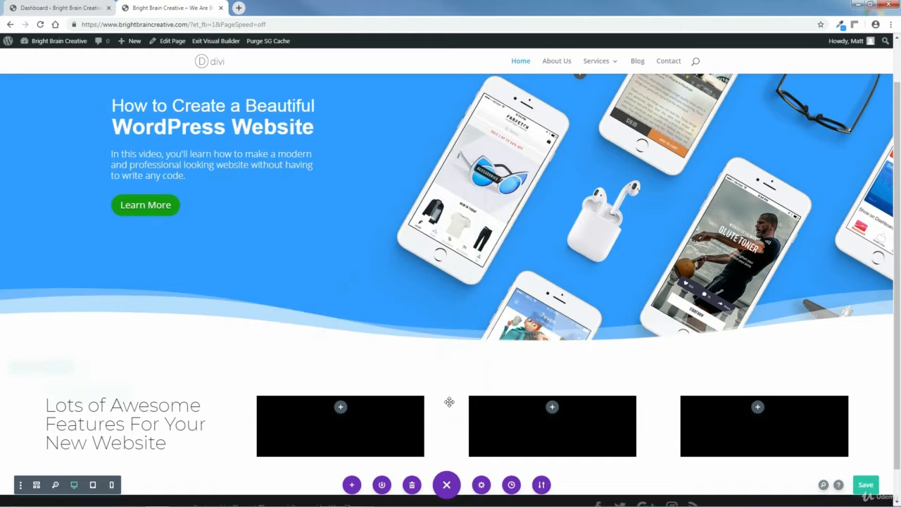
Step: Insert a Divider module directly below the heading text in the first column
{"action": "scroll", "coordinate": [839, 336], "scroll_direction": "down", "scroll_amount": 1}
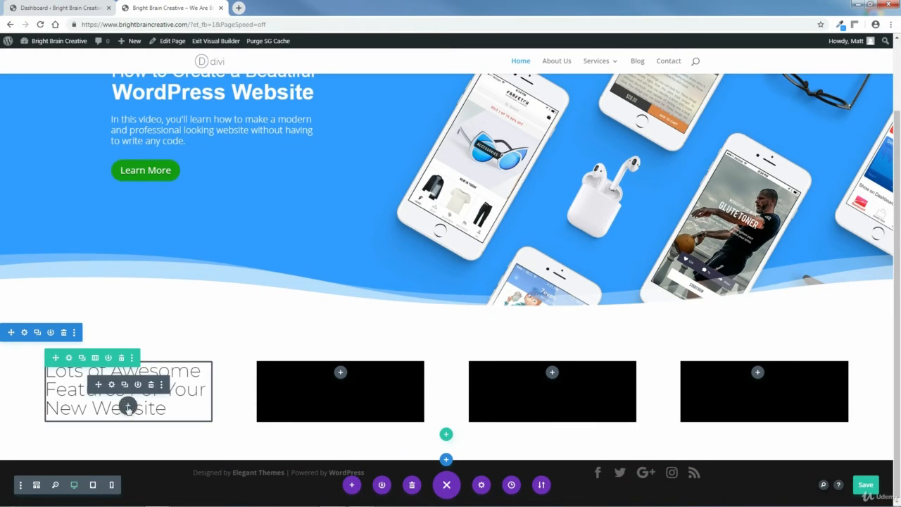
{"action": "left_click", "coordinate": [128, 408]}
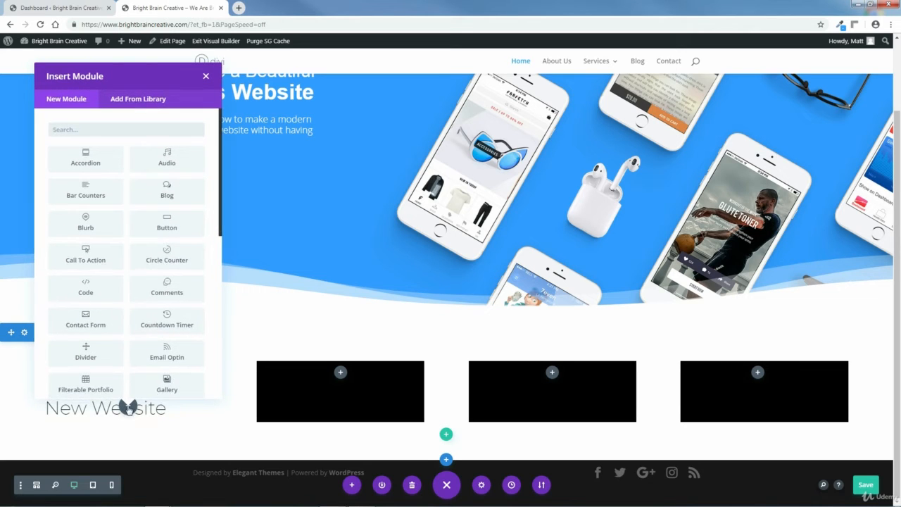
{"action": "type", "text": "divider"}
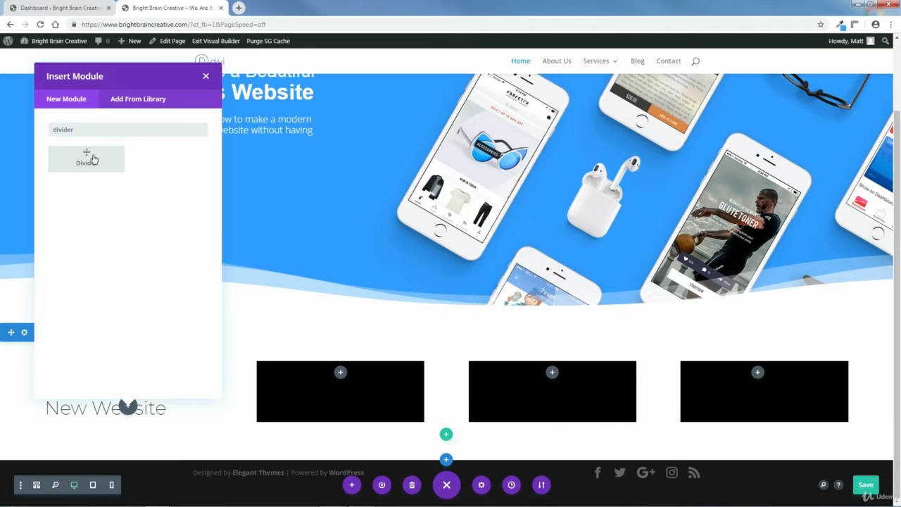
{"action": "left_click", "coordinate": [94, 160]}
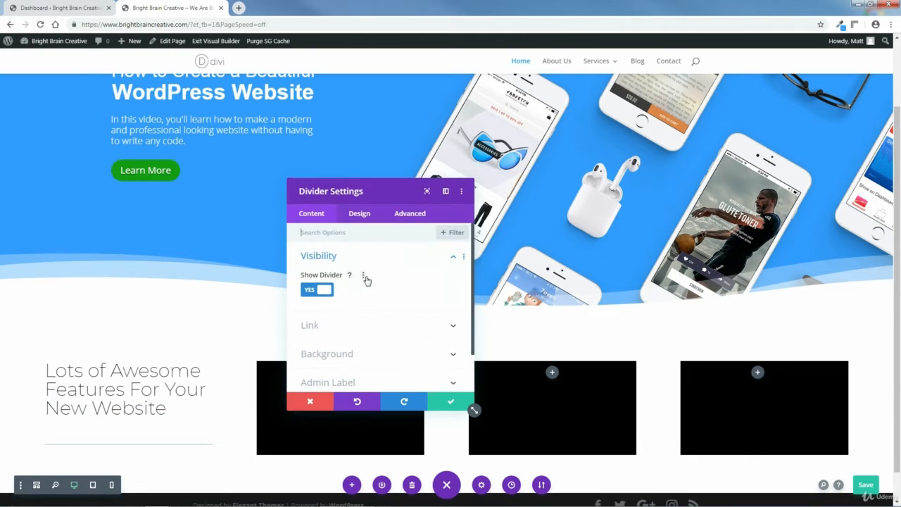
Step: Set the divider's line color to light gray #dedede in its design options
{"action": "left_click", "coordinate": [360, 214]}
{"action": "left_click", "coordinate": [452, 257]}
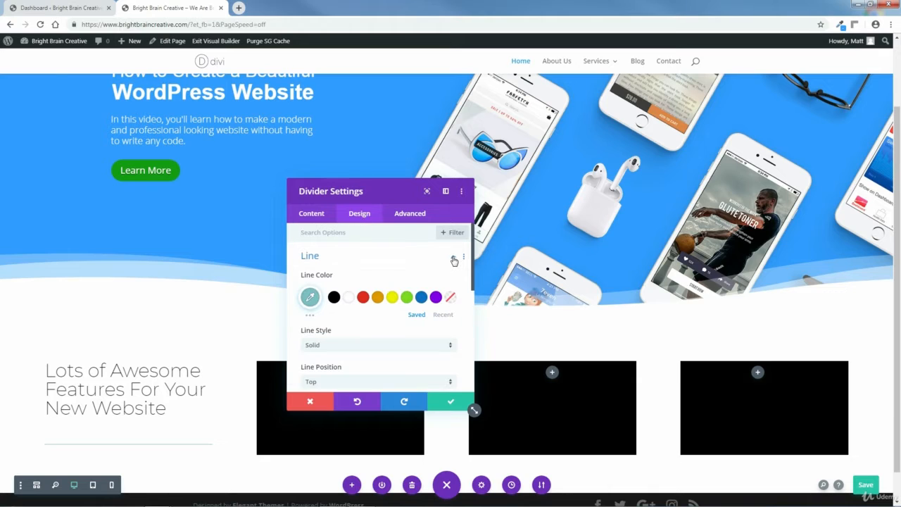
{"action": "left_click", "coordinate": [309, 299]}
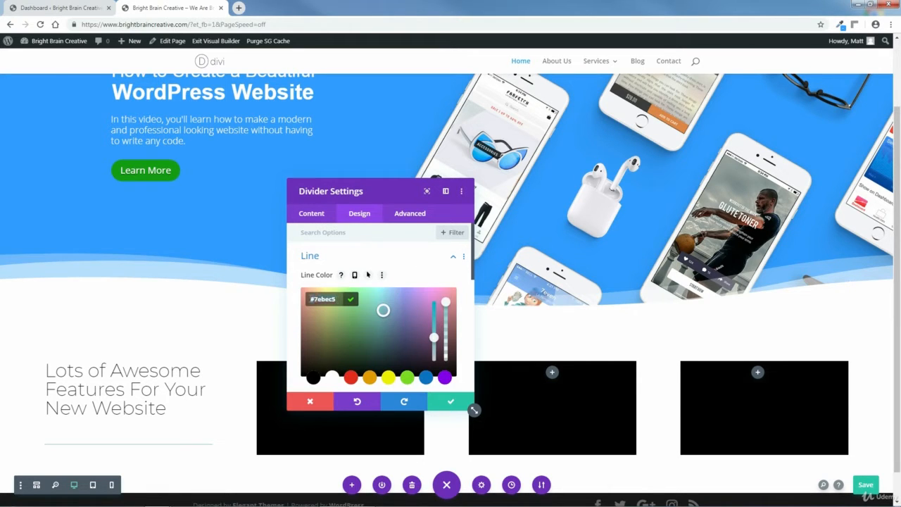
{"action": "type", "text": "#dedede"}
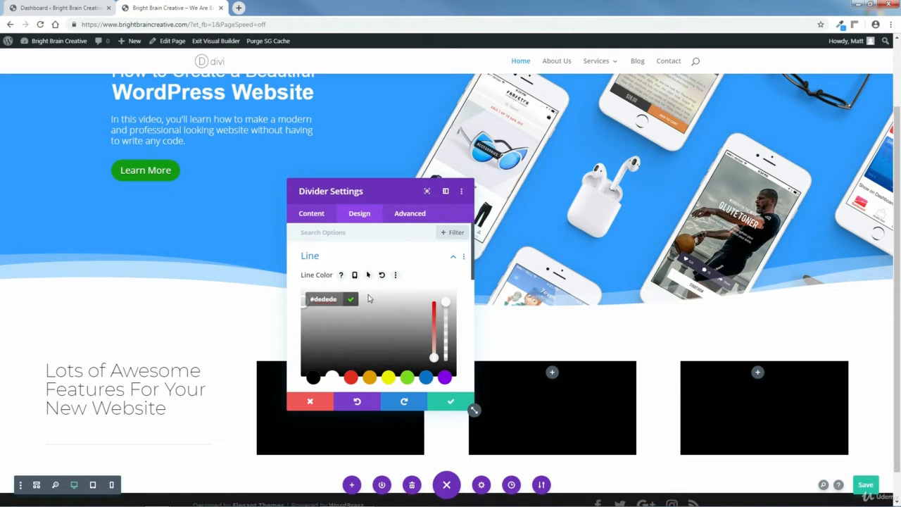
{"action": "left_click", "coordinate": [351, 300]}
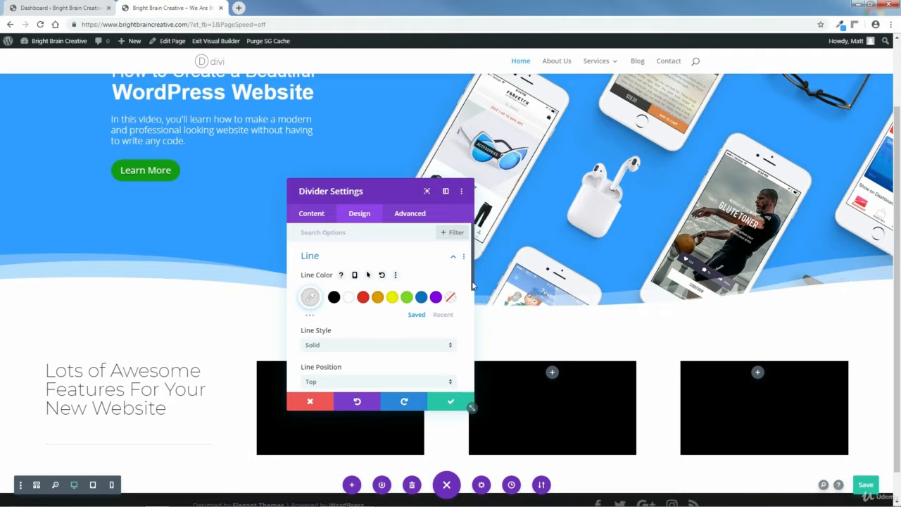
Step: Give the divider a top margin of -25px and save its settings
{"action": "left_click", "coordinate": [454, 257]}
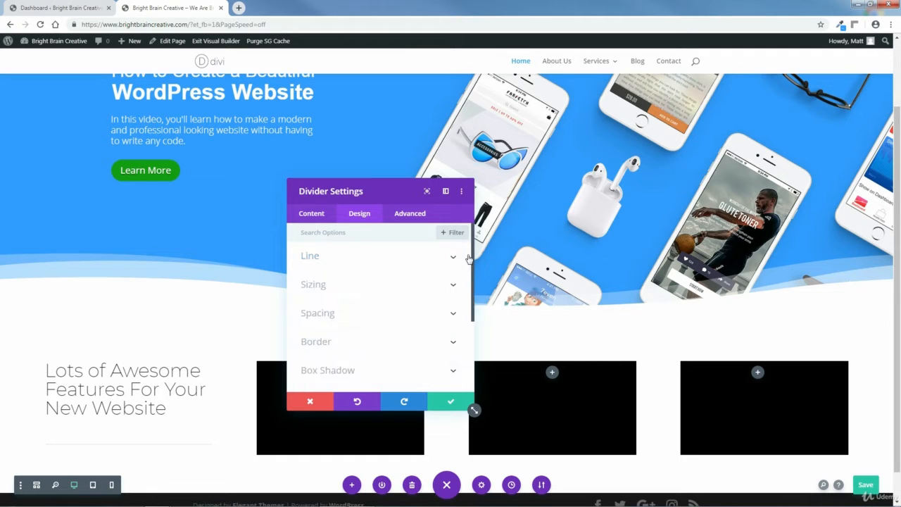
{"action": "left_click_drag", "start_coordinate": [472, 259], "coordinate": [476, 294]}
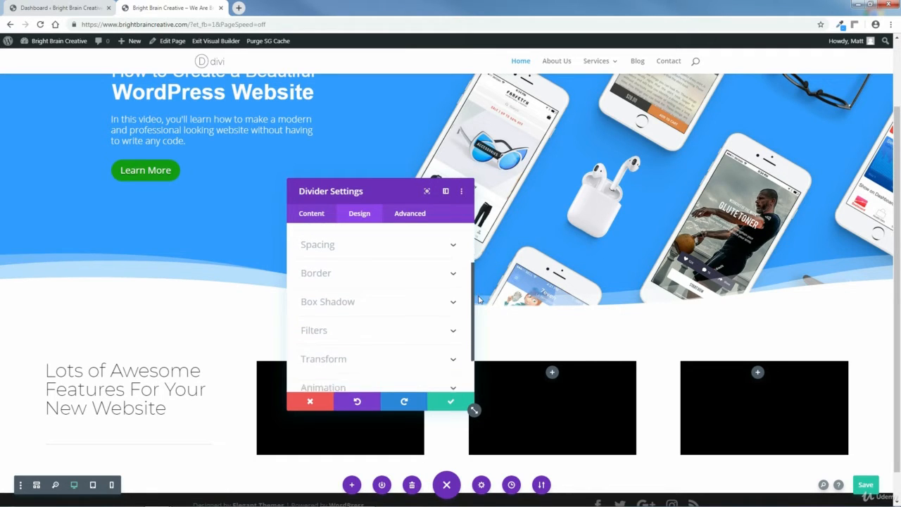
{"action": "left_click", "coordinate": [454, 254]}
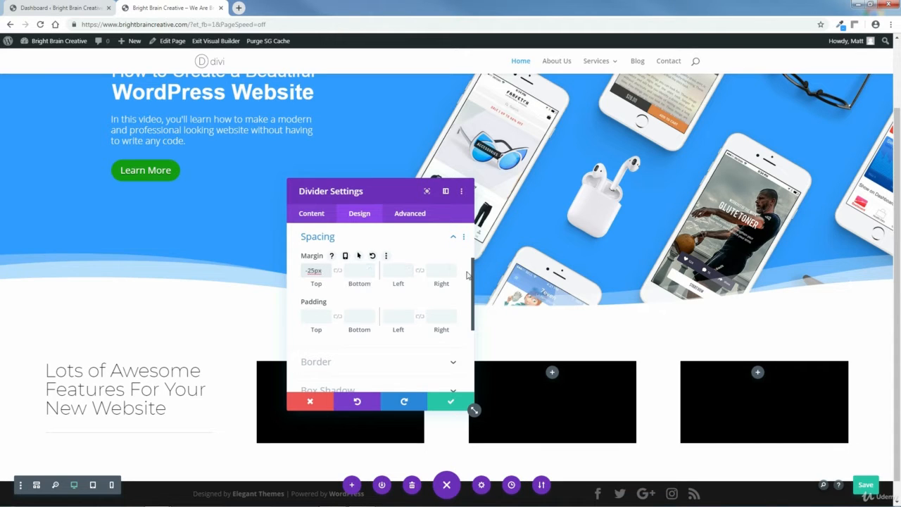
{"action": "left_click", "coordinate": [451, 398]}
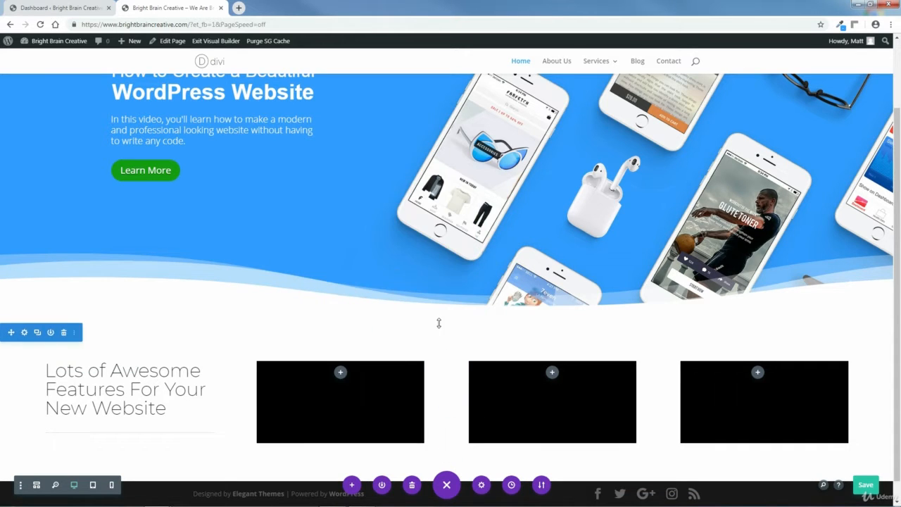
Step: Insert a Text module directly below the divider in the first column
{"action": "scroll", "coordinate": [899, 295], "scroll_direction": "down", "scroll_amount": 1}
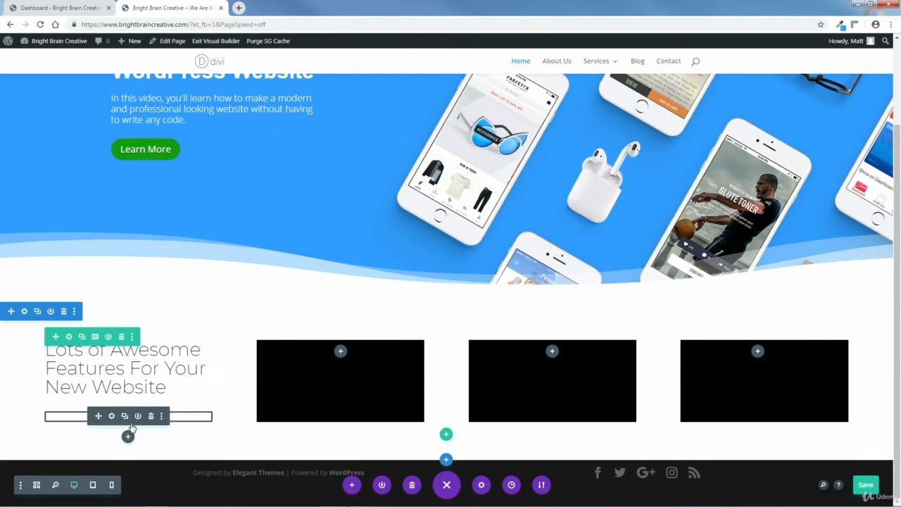
{"action": "left_click", "coordinate": [128, 438]}
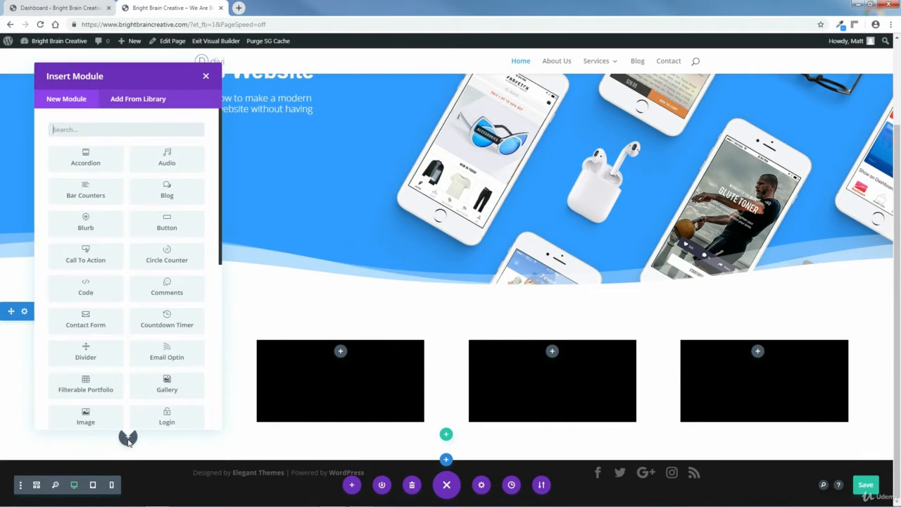
{"action": "type", "text": "text"}
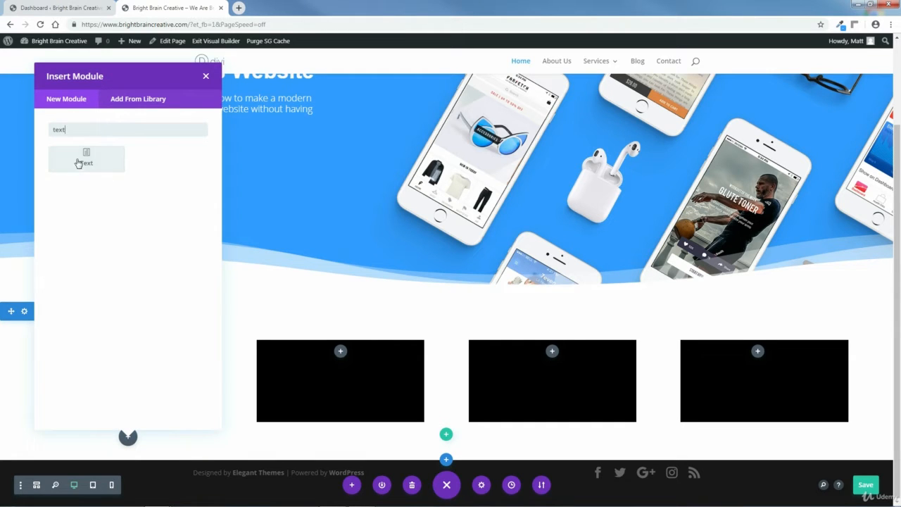
{"action": "left_click", "coordinate": [82, 159]}
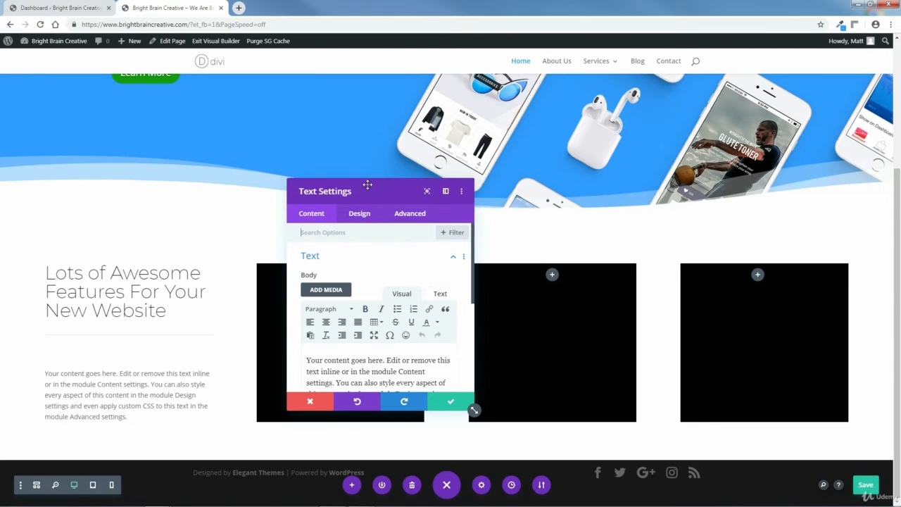
Step: Delete all of the placeholder body text in the new text module
{"action": "left_click_drag", "start_coordinate": [367, 185], "coordinate": [374, 204]}
{"action": "scroll", "coordinate": [480, 285], "scroll_direction": "down", "scroll_amount": 1}
{"action": "scroll", "coordinate": [481, 292], "scroll_direction": "down", "scroll_amount": 1}
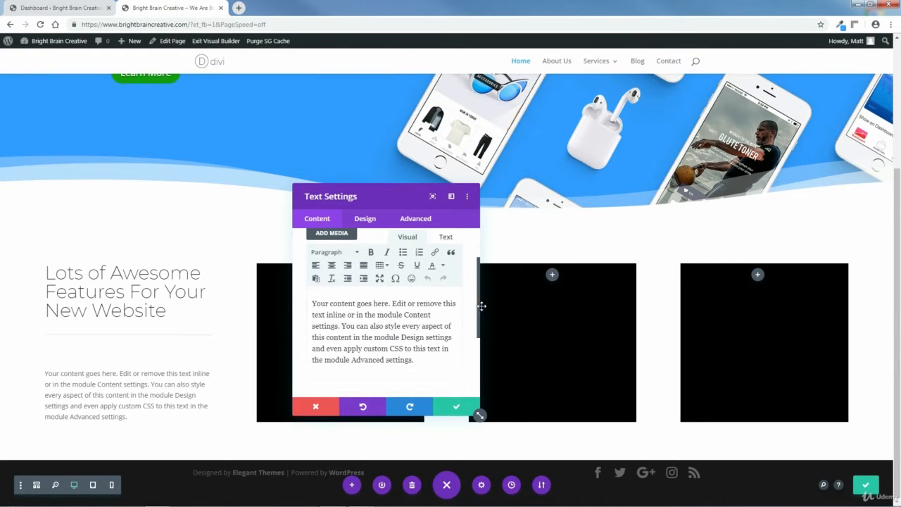
{"action": "left_click_drag", "start_coordinate": [415, 360], "coordinate": [307, 306]}
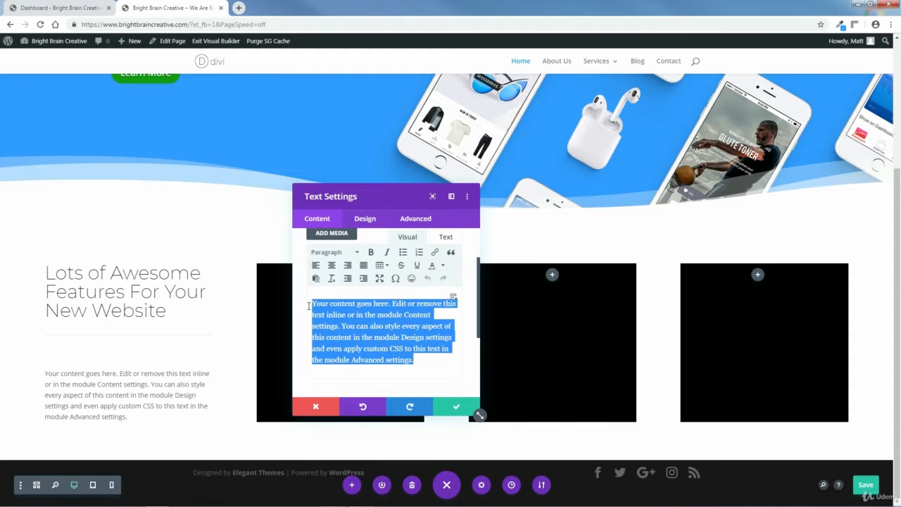
{"action": "key", "text": "BackSpace"}
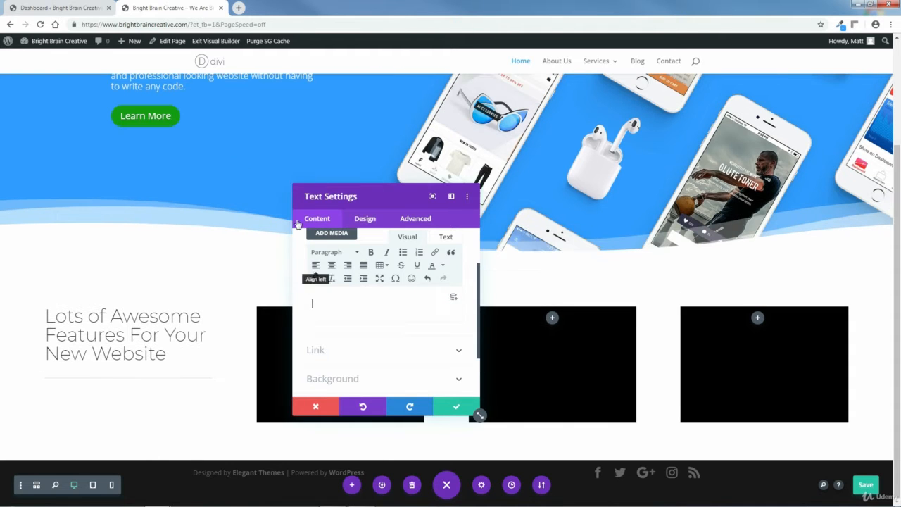
Step: Switch to Windows Explorer and open Features Section Text.txt, maximized, from C:\Bright Brain Creative Website\PAGES\HOME PAGE\2-FEATURES SECTION\TEXT
{"action": "left_click", "coordinate": [855, 6]}
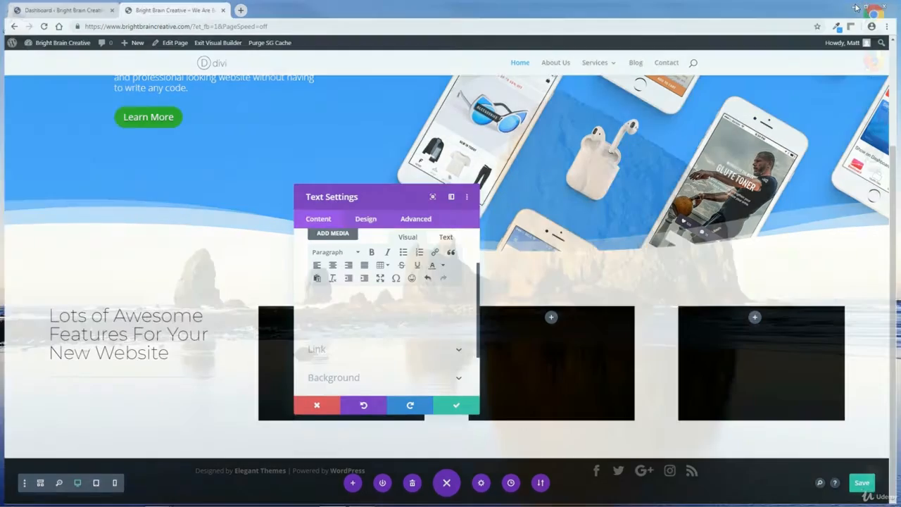
{"action": "double_click", "coordinate": [23, 21]}
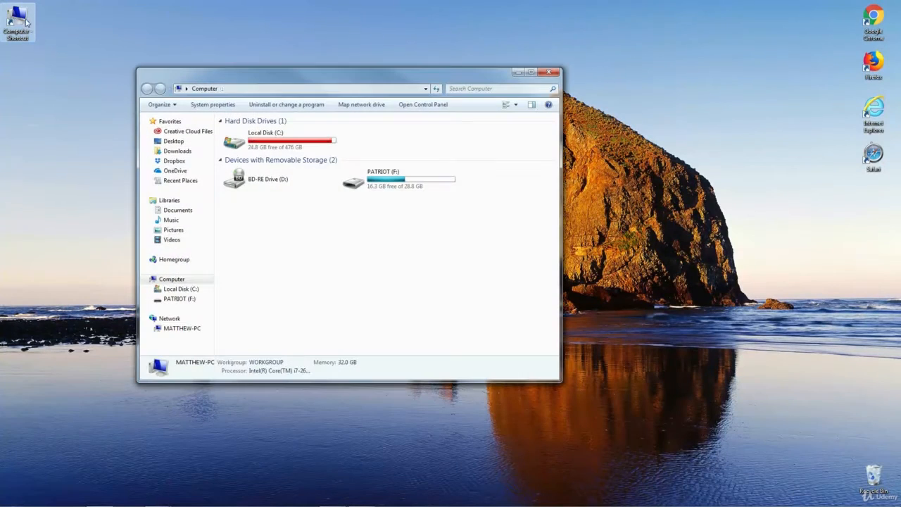
{"action": "double_click", "coordinate": [300, 145]}
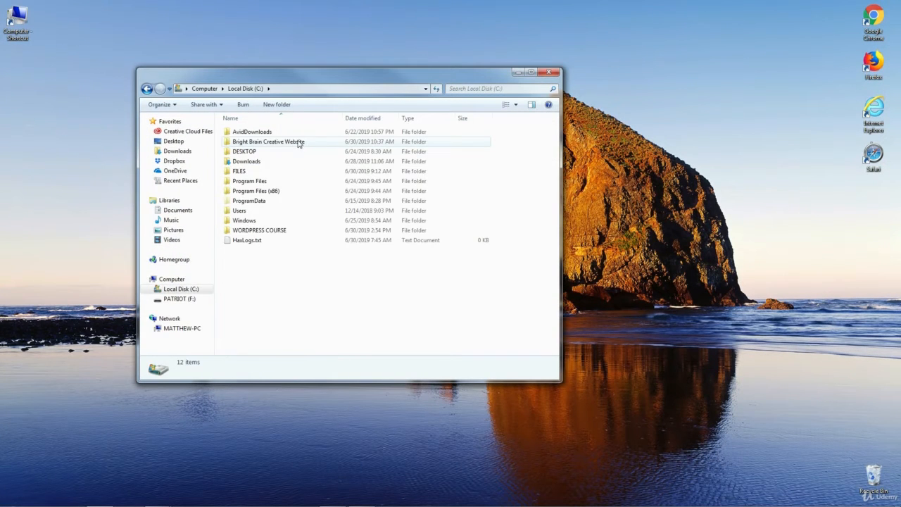
{"action": "double_click", "coordinate": [257, 141]}
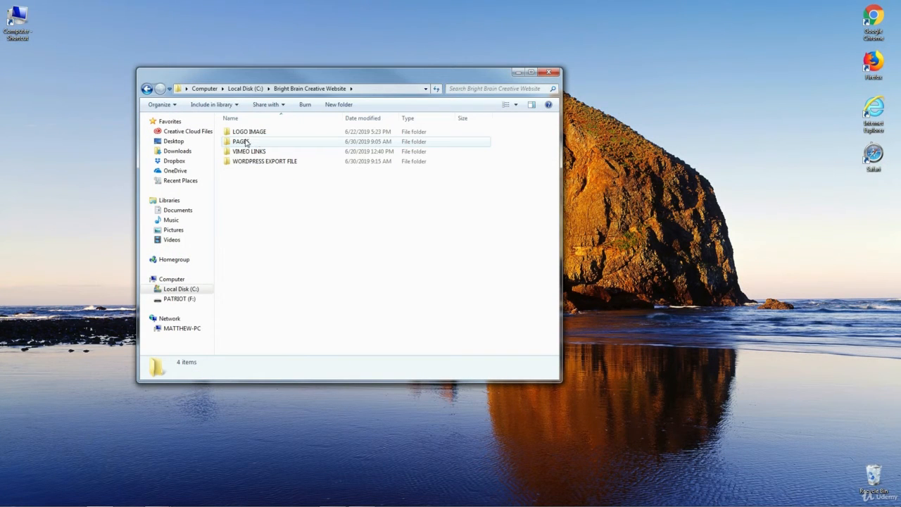
{"action": "double_click", "coordinate": [246, 143]}
{"action": "double_click", "coordinate": [244, 161]}
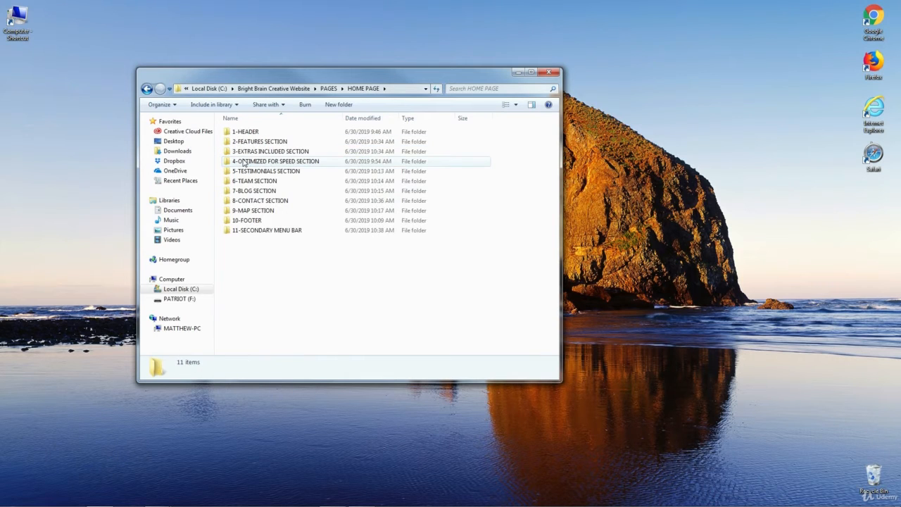
{"action": "double_click", "coordinate": [248, 142]}
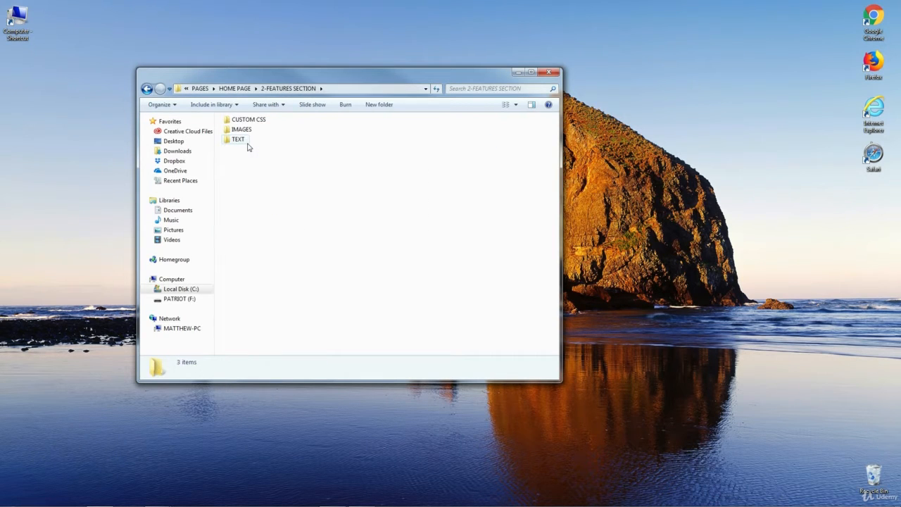
{"action": "double_click", "coordinate": [238, 140]}
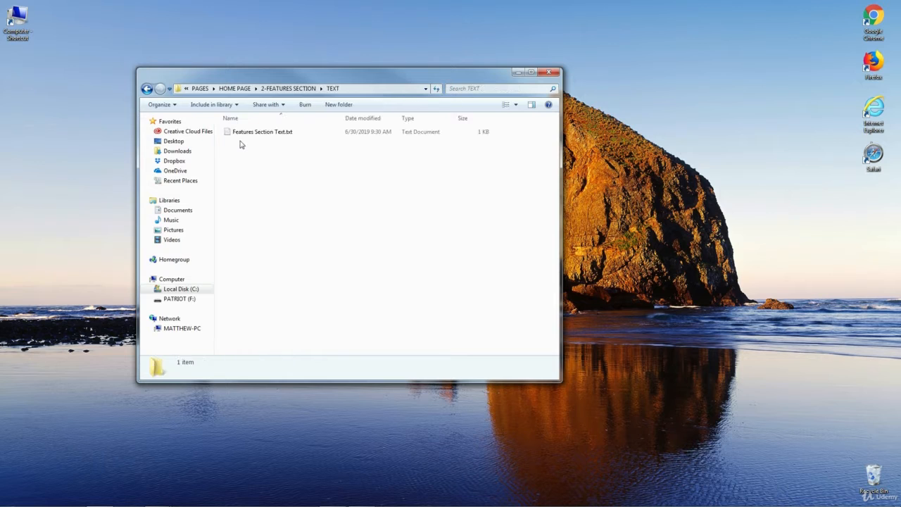
{"action": "double_click", "coordinate": [250, 133]}
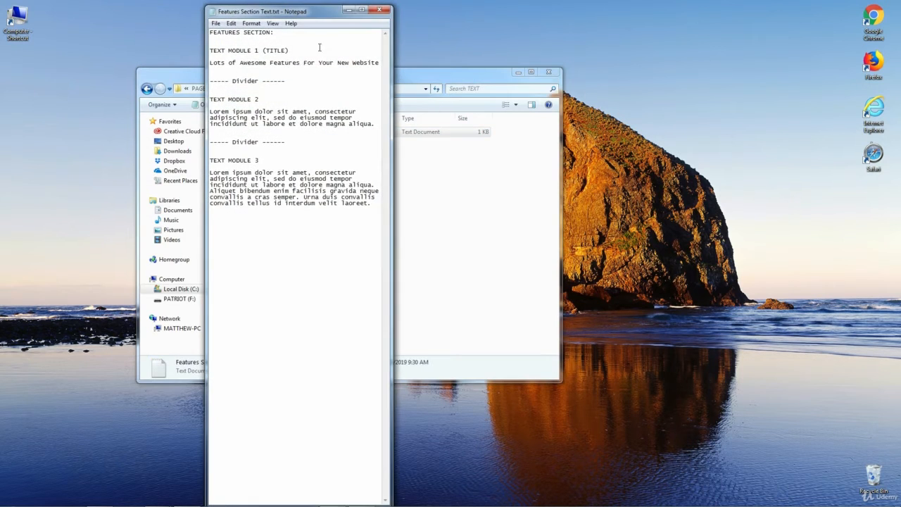
{"action": "left_click", "coordinate": [361, 10]}
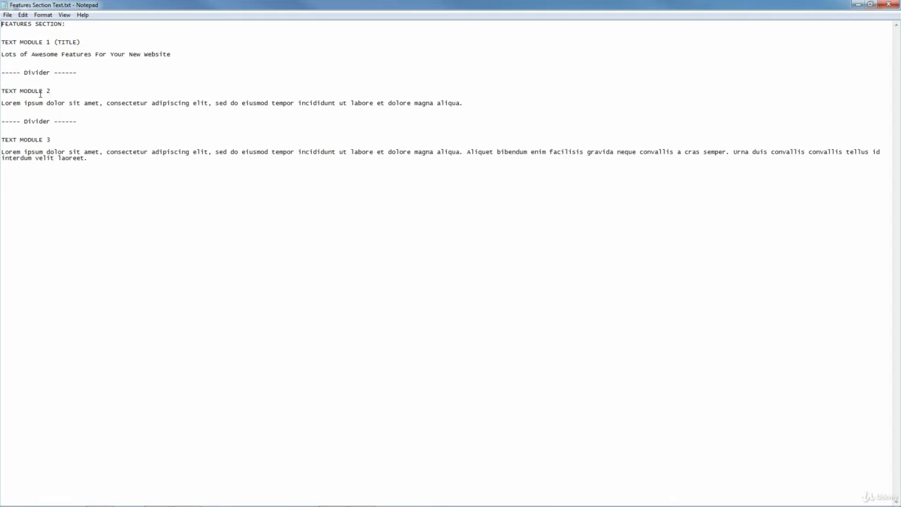
Step: Copy the whole lorem ipsum paragraph under TEXT MODULE 2 and minimize the text file
{"action": "left_click_drag", "start_coordinate": [465, 103], "coordinate": [23, 103]}
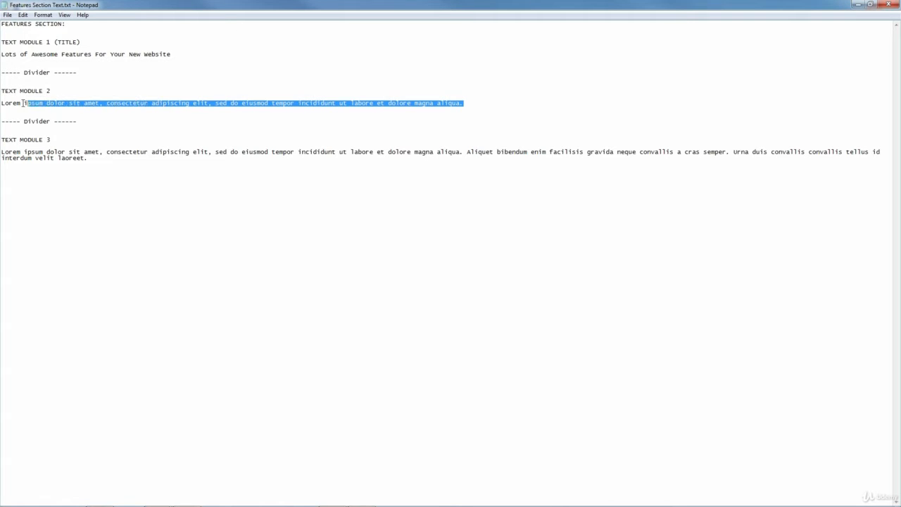
{"action": "right_click", "coordinate": [2, 104]}
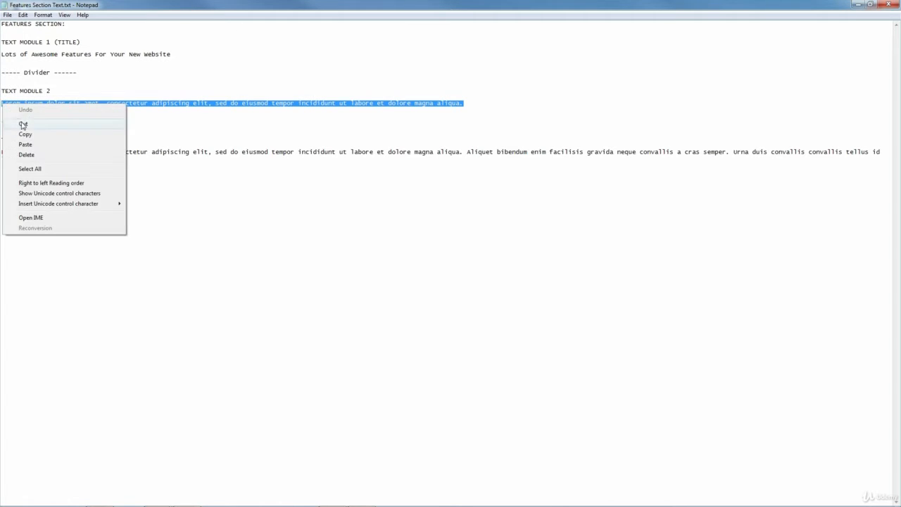
{"action": "left_click", "coordinate": [24, 133]}
{"action": "left_click", "coordinate": [857, 6]}
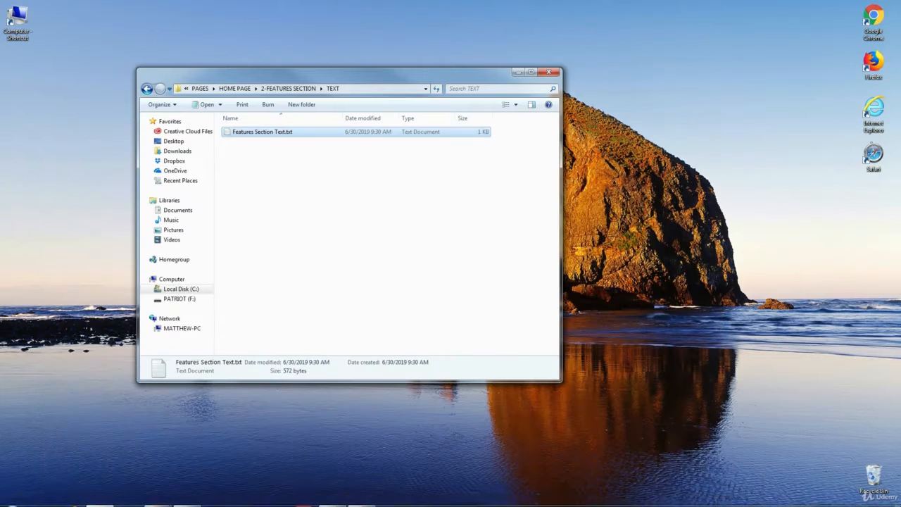
Step: Return to the Bright Brain Creative page in Chrome and paste the copied paragraph into the text module's body
{"action": "mouse_move", "coordinate": [160, 498]}
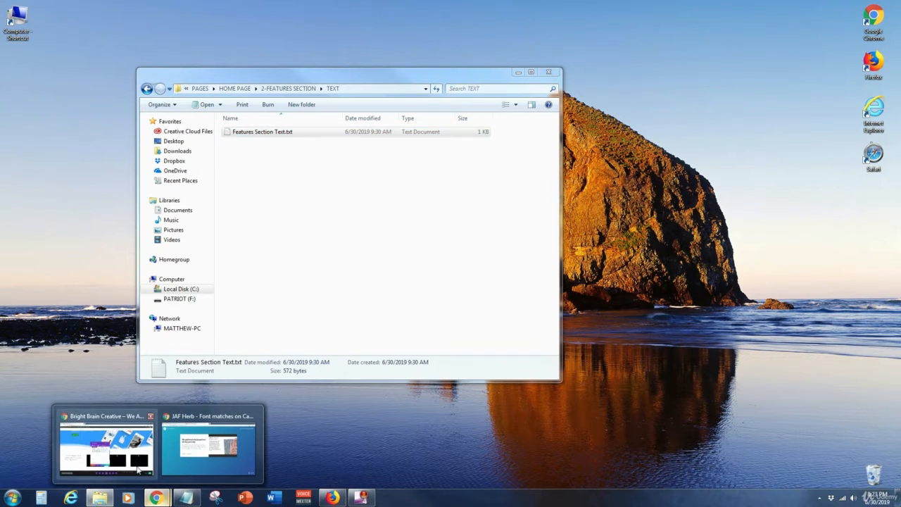
{"action": "left_click", "coordinate": [131, 447]}
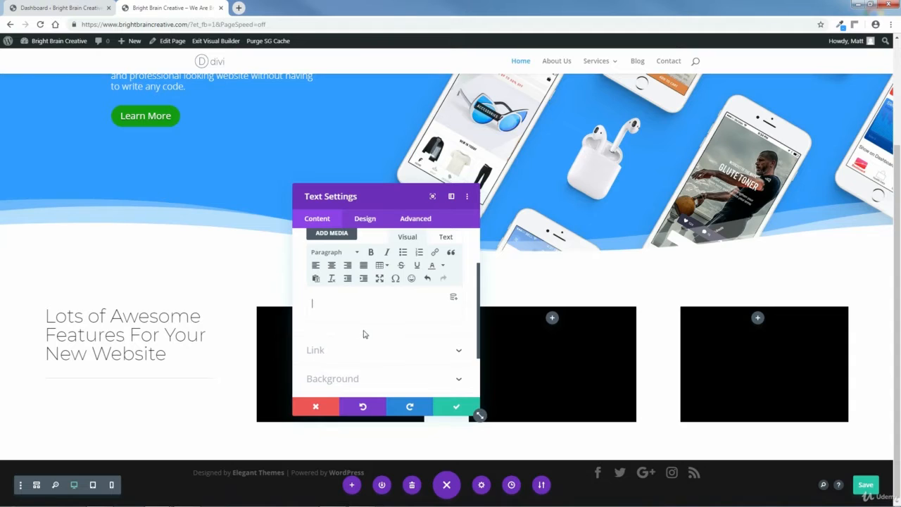
{"action": "right_click", "coordinate": [349, 307]}
{"action": "left_click", "coordinate": [369, 364]}
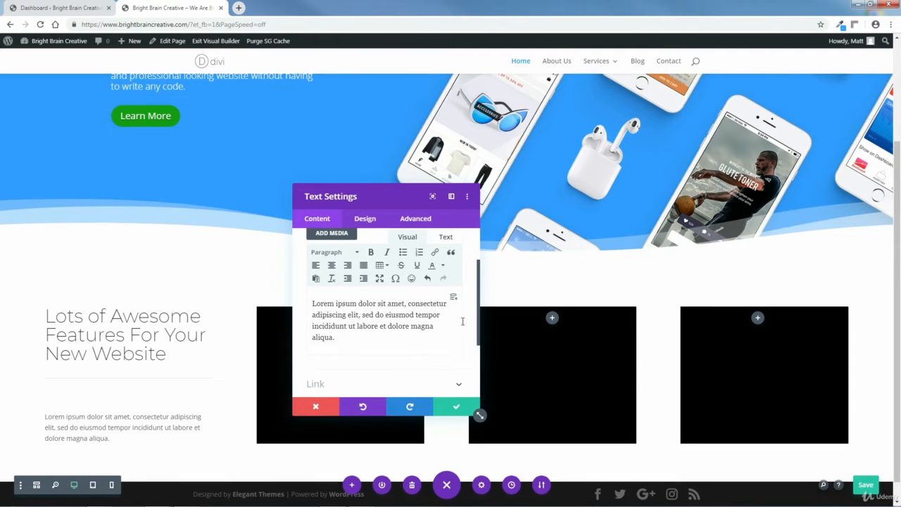
Step: Set the lorem ipsum module's text font to Montserrat with the Light weight
{"action": "left_click", "coordinate": [368, 220]}
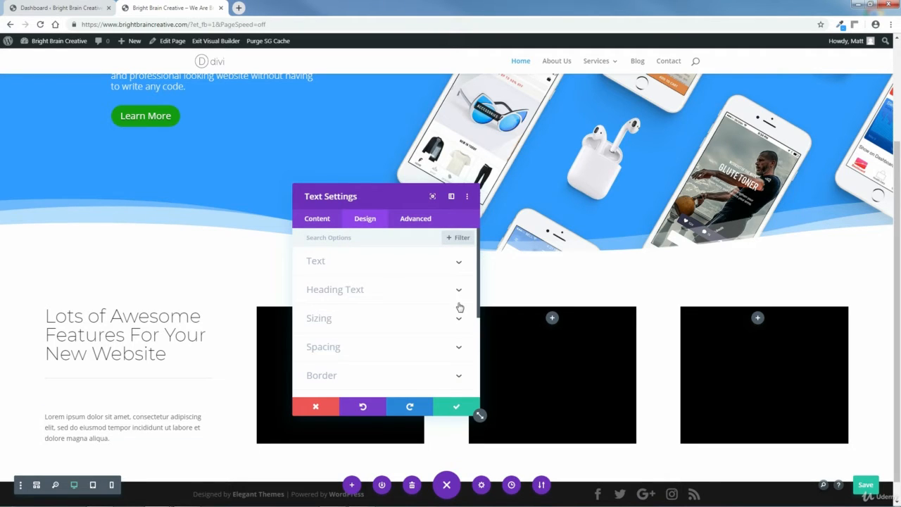
{"action": "left_click", "coordinate": [465, 264]}
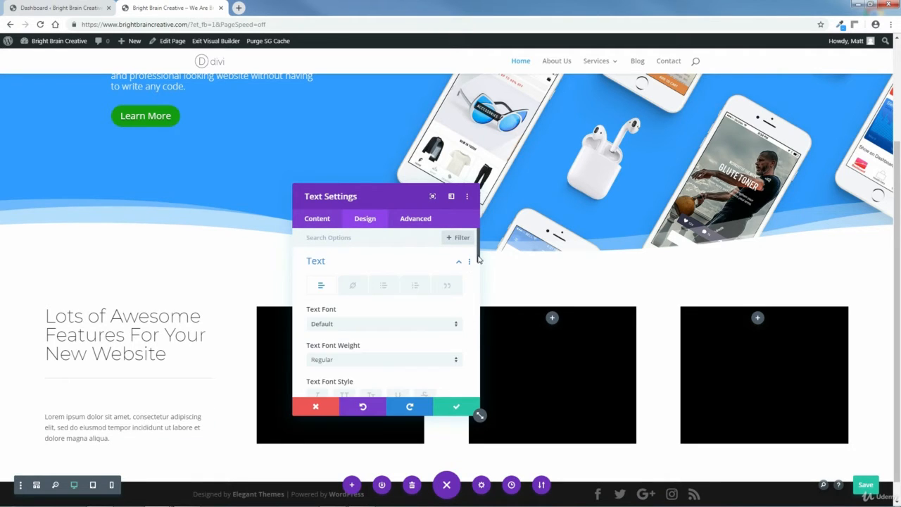
{"action": "scroll", "coordinate": [464, 271], "scroll_direction": "down", "scroll_amount": 1}
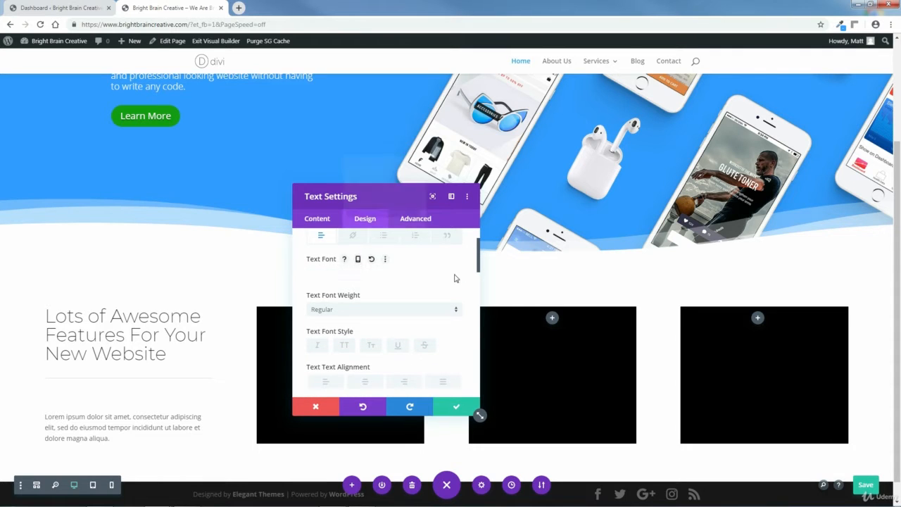
{"action": "left_click", "coordinate": [455, 276]}
{"action": "left_click", "coordinate": [350, 126]}
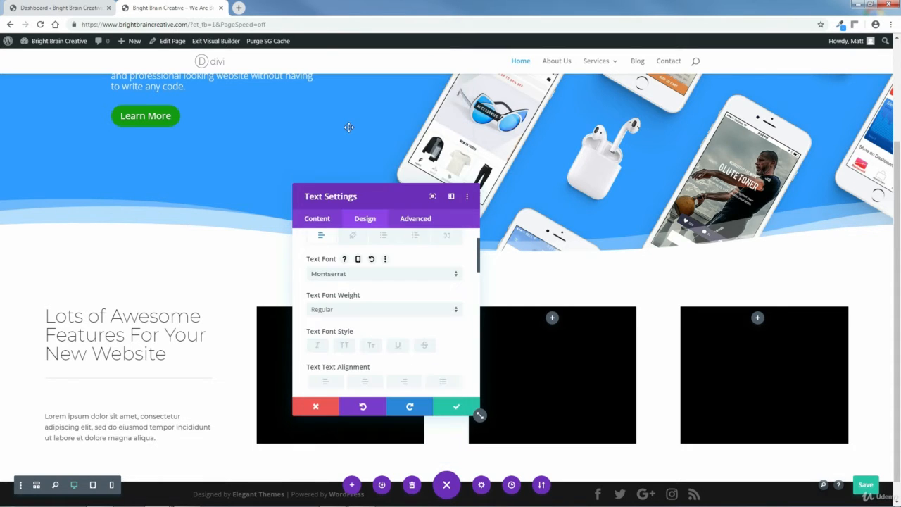
{"action": "left_click", "coordinate": [412, 310]}
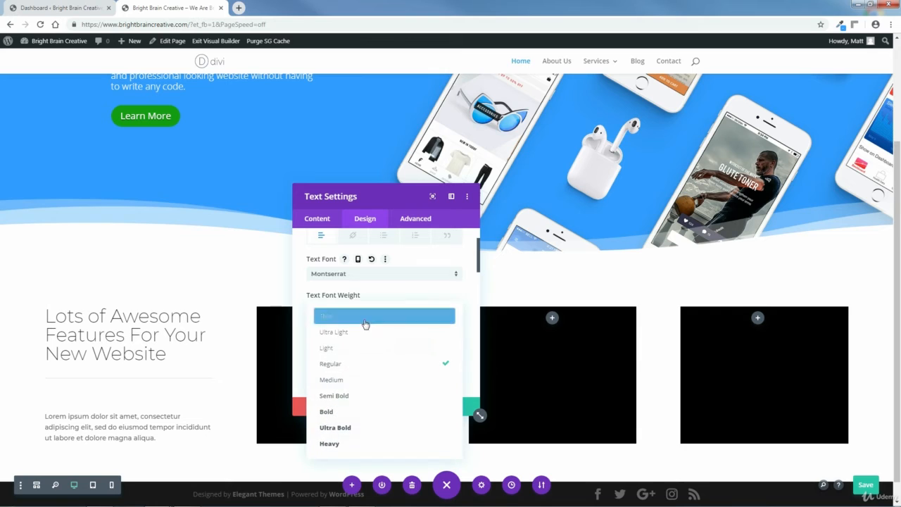
{"action": "left_click", "coordinate": [338, 347]}
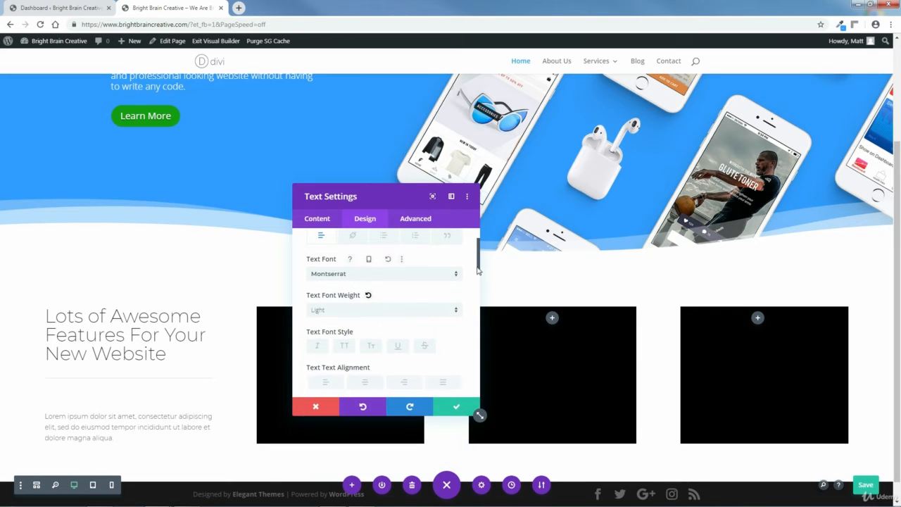
Step: Set the paragraph's text color to dark gray and its text size to 16px
{"action": "scroll", "coordinate": [481, 273], "scroll_direction": "down", "scroll_amount": 2}
{"action": "scroll", "coordinate": [481, 273], "scroll_direction": "down", "scroll_amount": 4}
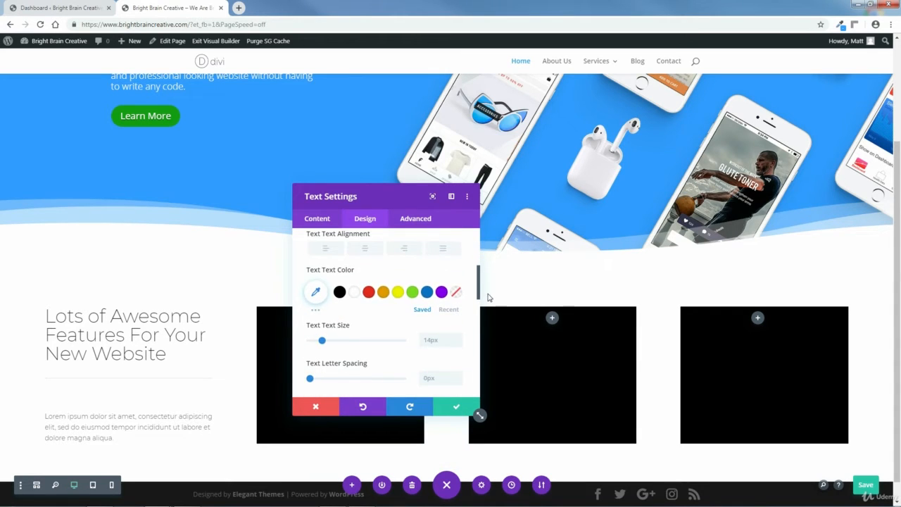
{"action": "left_click", "coordinate": [317, 295]}
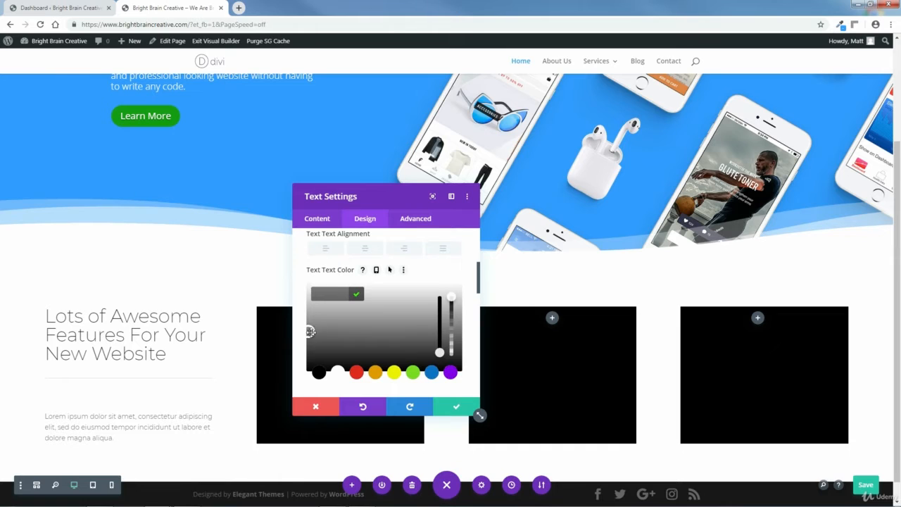
{"action": "left_click_drag", "start_coordinate": [310, 331], "coordinate": [305, 353]}
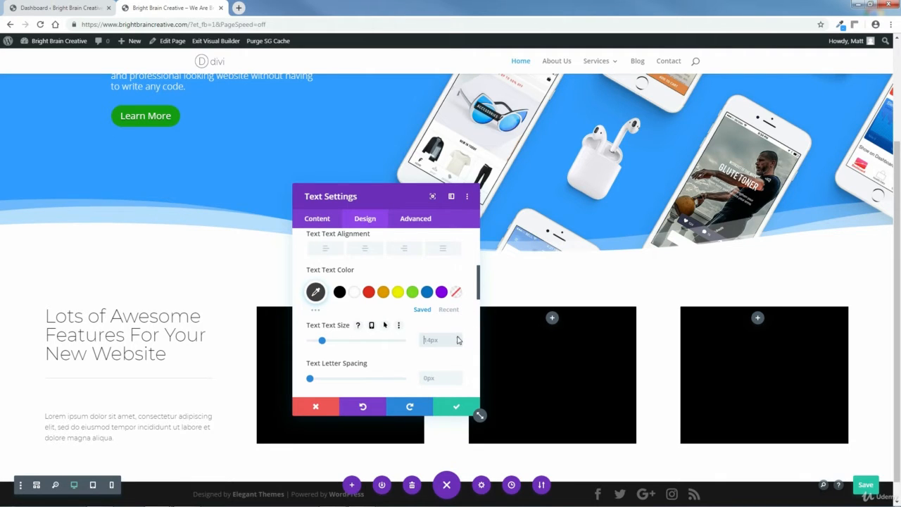
{"action": "left_click", "coordinate": [458, 338]}
{"action": "left_click", "coordinate": [458, 338]}
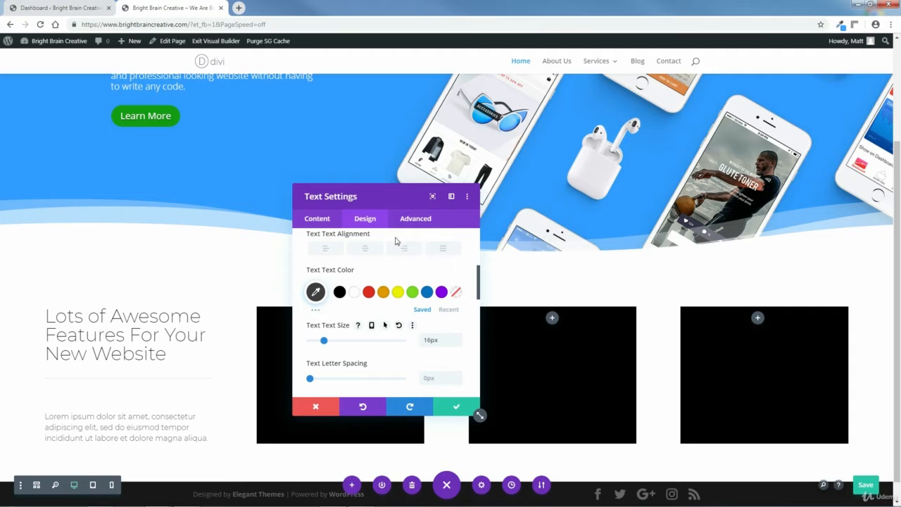
Step: Give the text module a top margin of -35px and save its settings
{"action": "left_click_drag", "start_coordinate": [478, 290], "coordinate": [478, 310]}
{"action": "left_click", "coordinate": [457, 266]}
{"action": "left_click", "coordinate": [458, 284]}
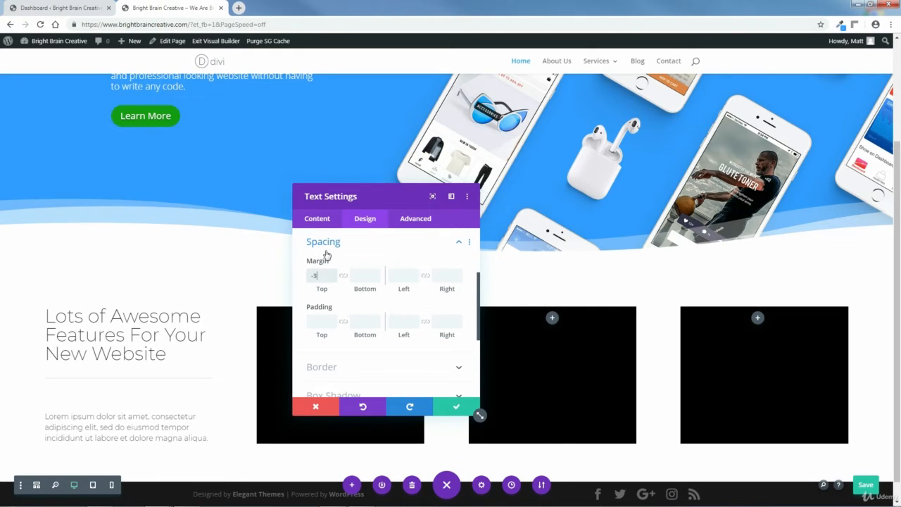
{"action": "type", "text": "px"}
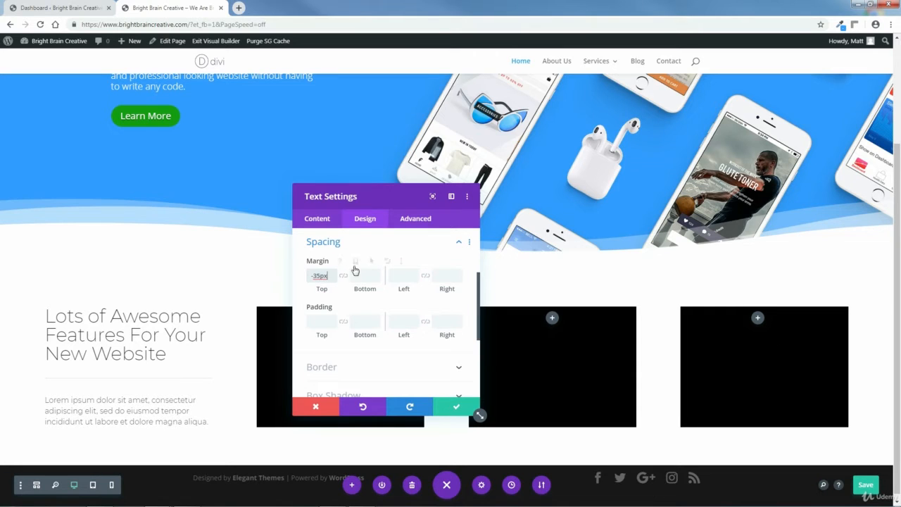
{"action": "left_click", "coordinate": [457, 409]}
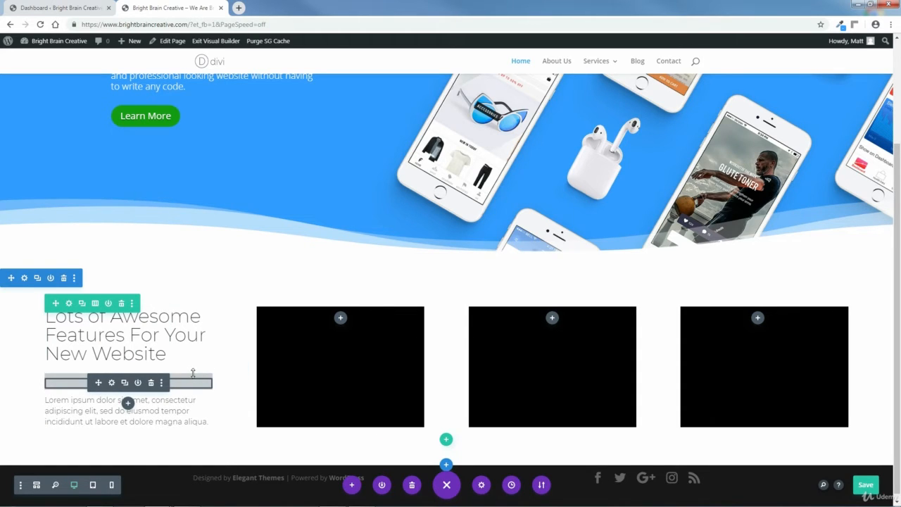
Step: Duplicate the divider under the heading and move the copy below the lorem ipsum paragraph
{"action": "left_click", "coordinate": [125, 384]}
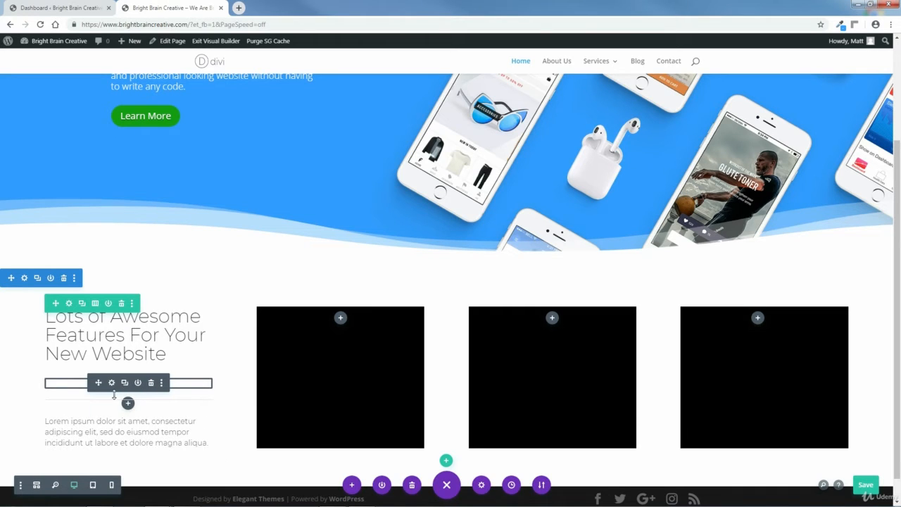
{"action": "left_click_drag", "start_coordinate": [99, 403], "coordinate": [100, 439]}
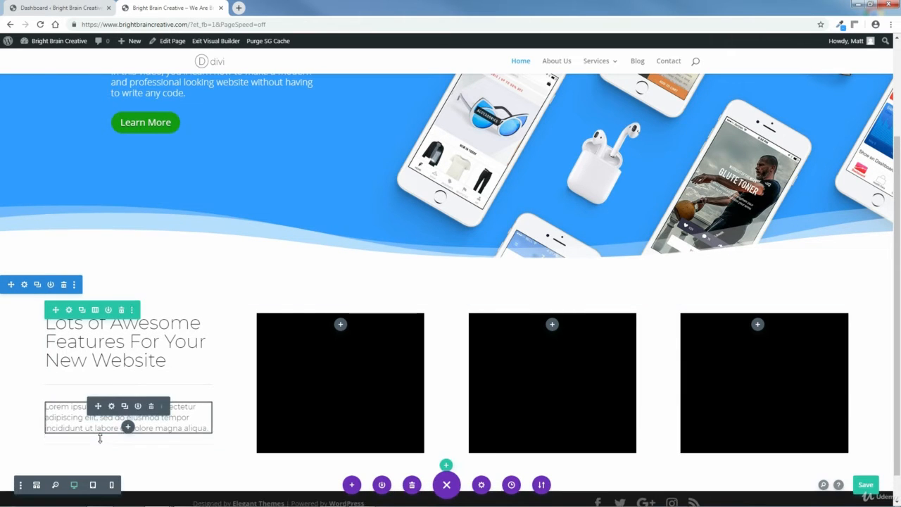
Step: Insert a new Text module below the second divider in the first column
{"action": "left_click_drag", "start_coordinate": [898, 233], "coordinate": [898, 312]}
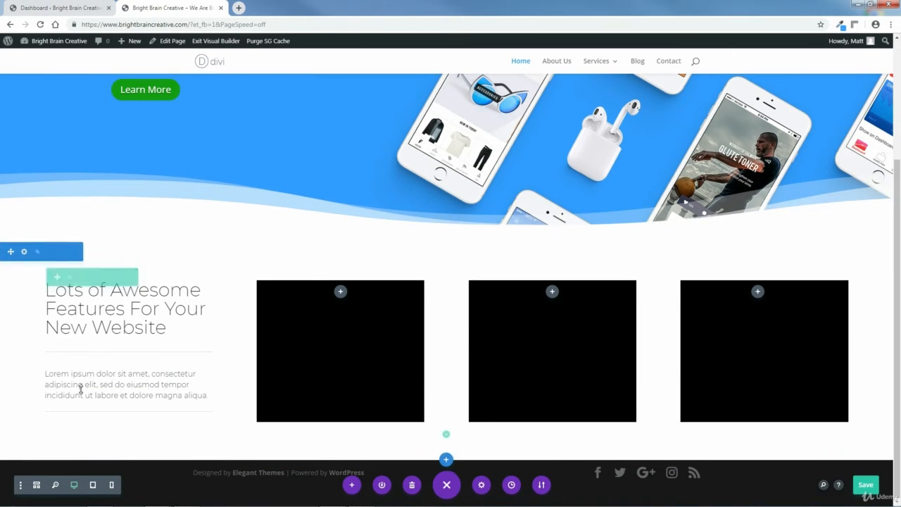
{"action": "left_click", "coordinate": [127, 436]}
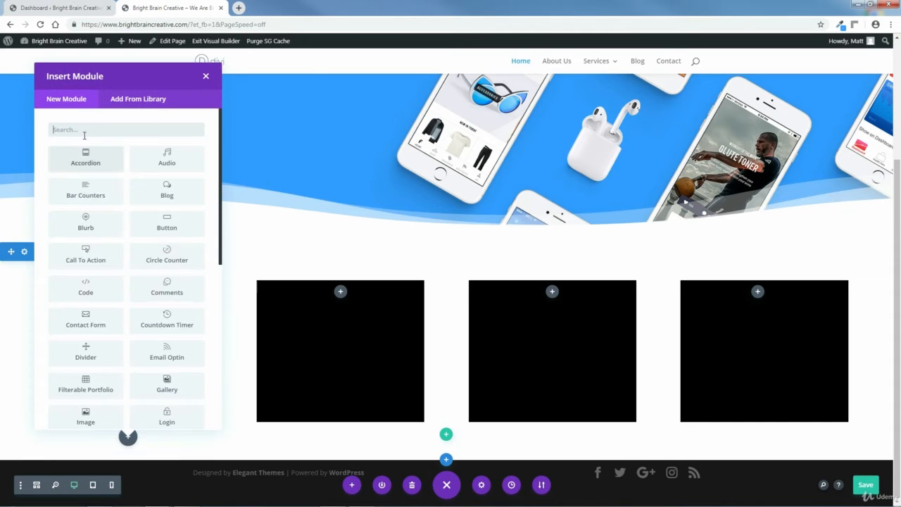
{"action": "type", "text": "text"}
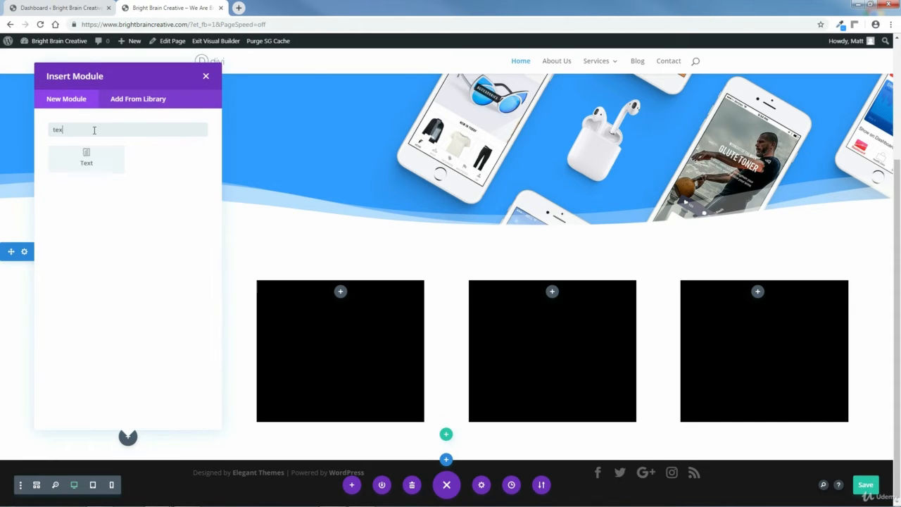
{"action": "left_click", "coordinate": [86, 159]}
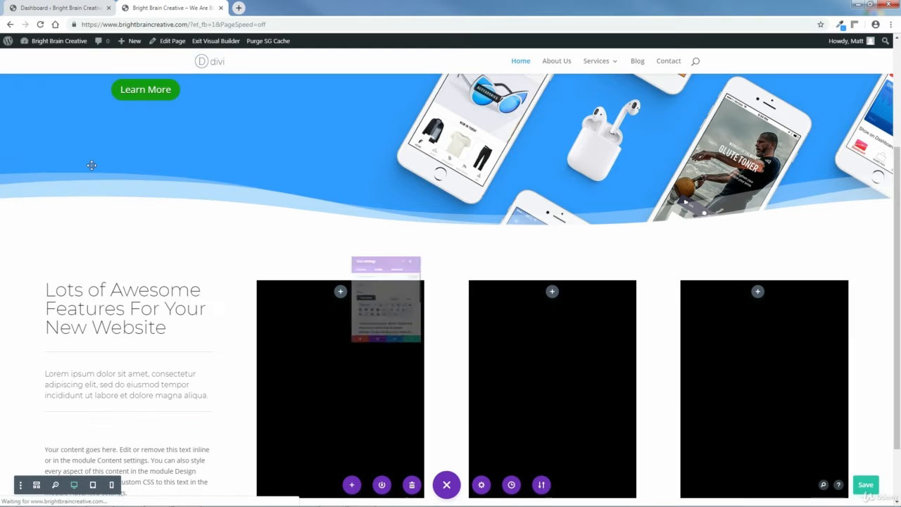
Step: Clear the placeholder body text from the text module below the second divider
{"action": "scroll", "coordinate": [899, 208], "scroll_direction": "down", "scroll_amount": 1}
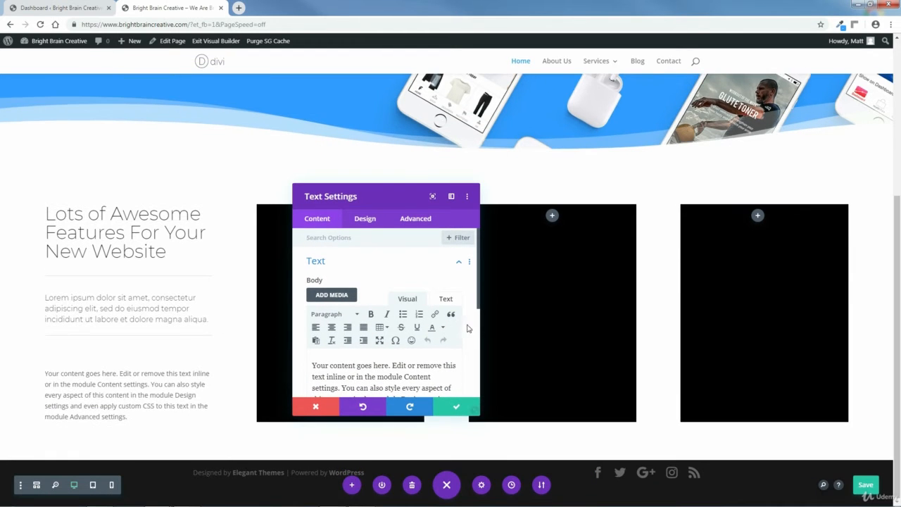
{"action": "left_click_drag", "start_coordinate": [398, 195], "coordinate": [409, 190]}
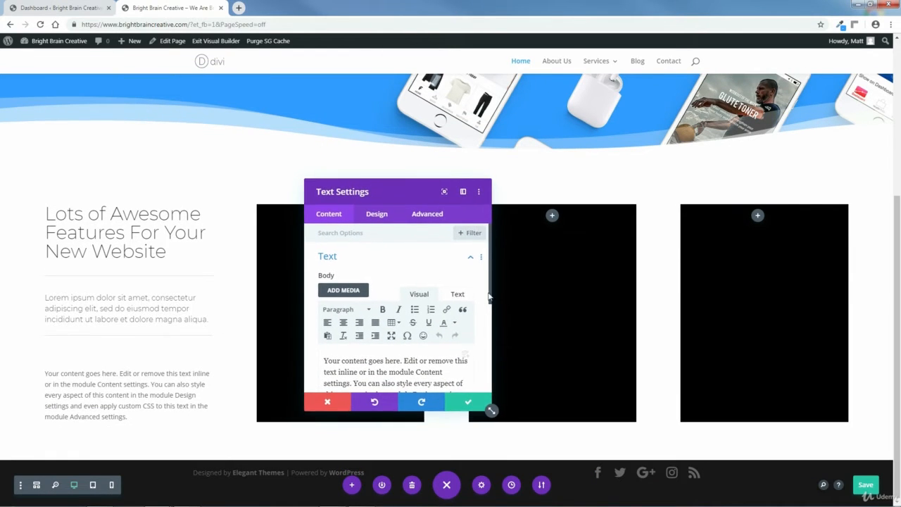
{"action": "left_click_drag", "start_coordinate": [490, 299], "coordinate": [488, 328]}
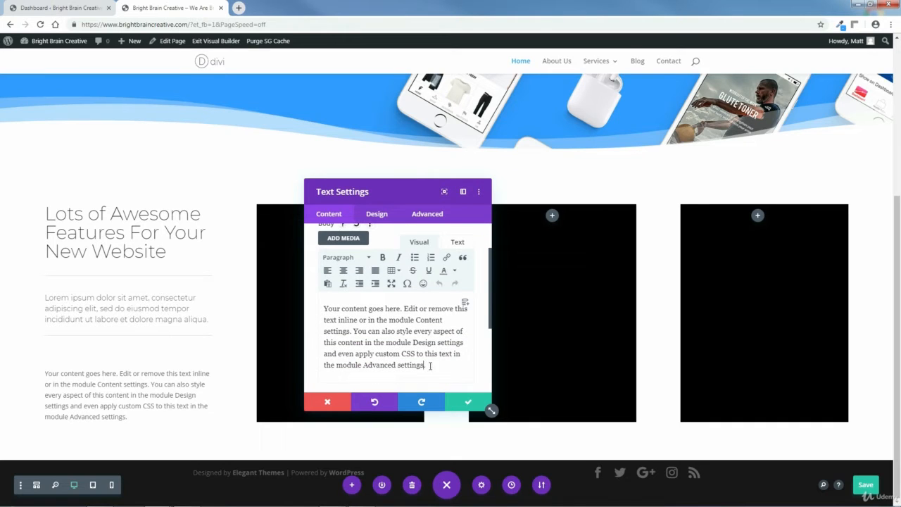
{"action": "left_click_drag", "start_coordinate": [421, 364], "coordinate": [318, 313]}
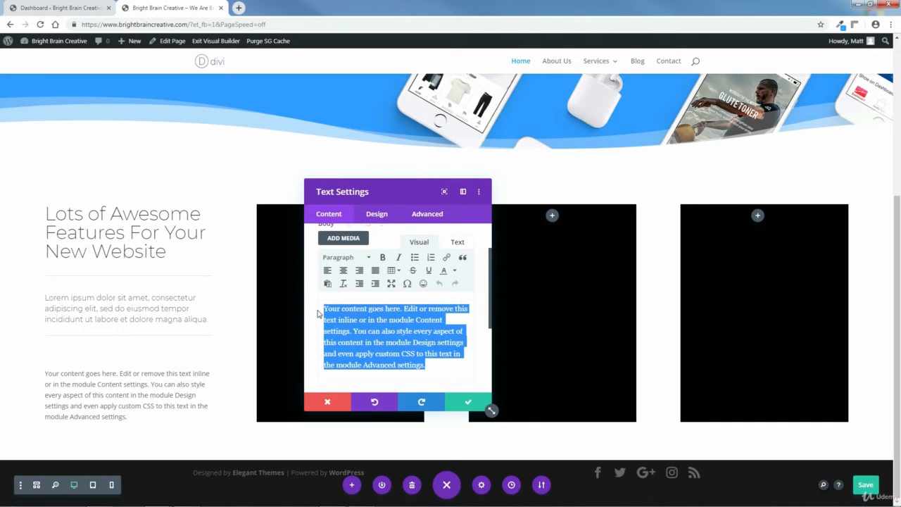
{"action": "key", "text": "BackSpace"}
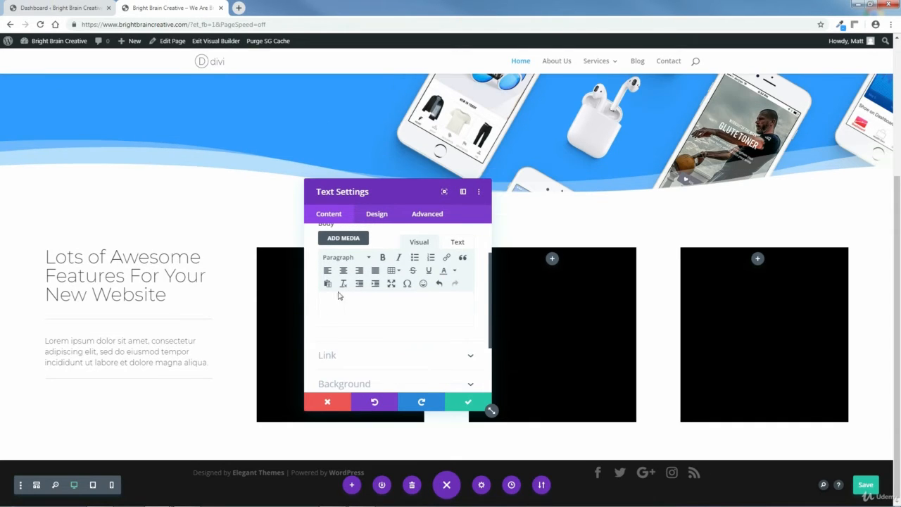
Step: Switch to Windows Explorer and open Features Section Text.txt in a maximized window
{"action": "left_click", "coordinate": [855, 4]}
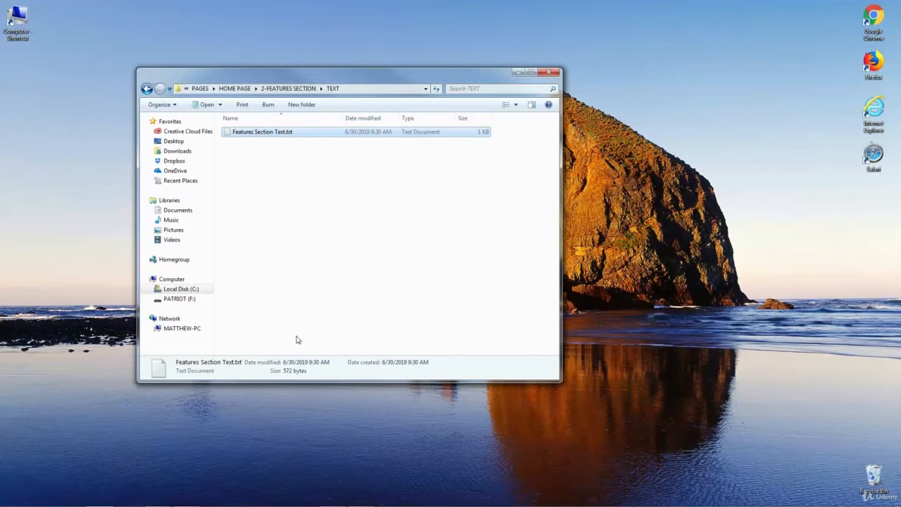
{"action": "left_click", "coordinate": [261, 131]}
{"action": "double_click", "coordinate": [227, 132]}
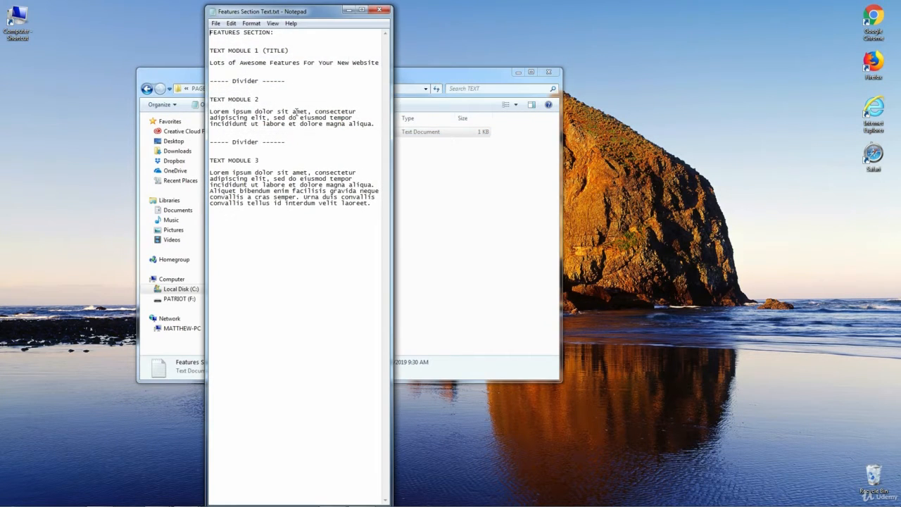
{"action": "left_click", "coordinate": [361, 10]}
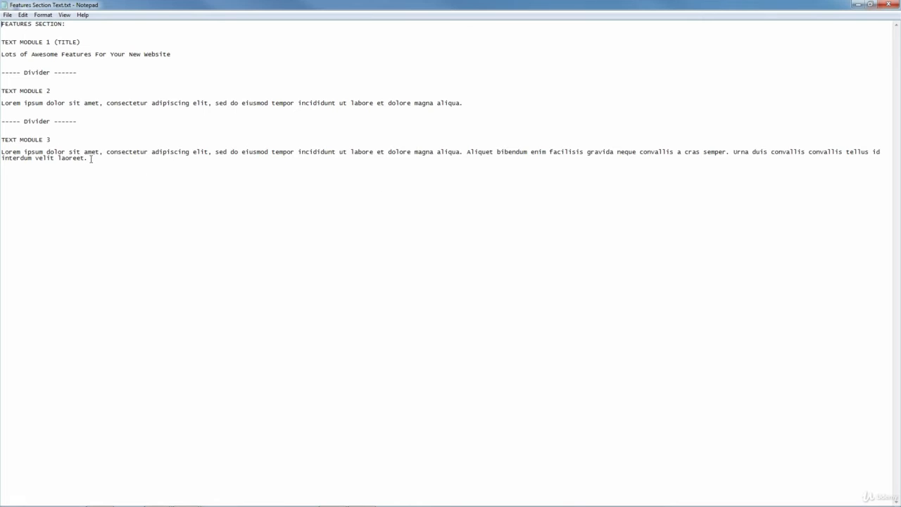
Step: Copy the whole paragraph under TEXT MODULE 3 and minimize the text file
{"action": "left_click_drag", "start_coordinate": [91, 158], "coordinate": [7, 152]}
{"action": "right_click", "coordinate": [2, 152]}
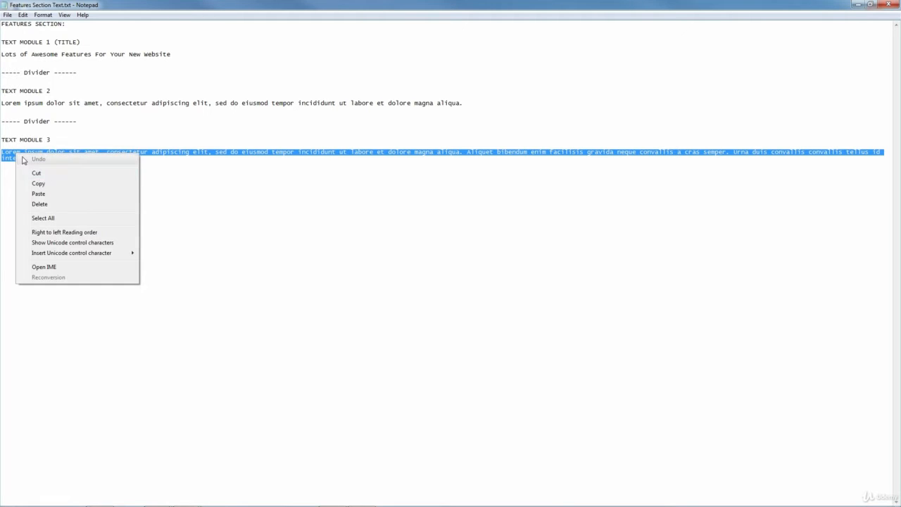
{"action": "left_click", "coordinate": [35, 182]}
{"action": "left_click", "coordinate": [857, 5]}
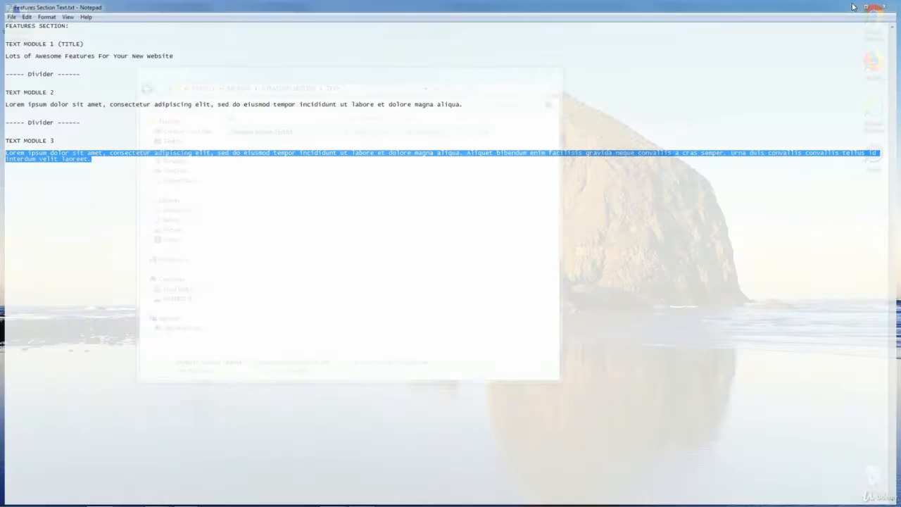
Step: Return to the Bright Brain Creative page in Chrome and paste the longer paragraph into the empty module body
{"action": "mouse_move", "coordinate": [159, 499]}
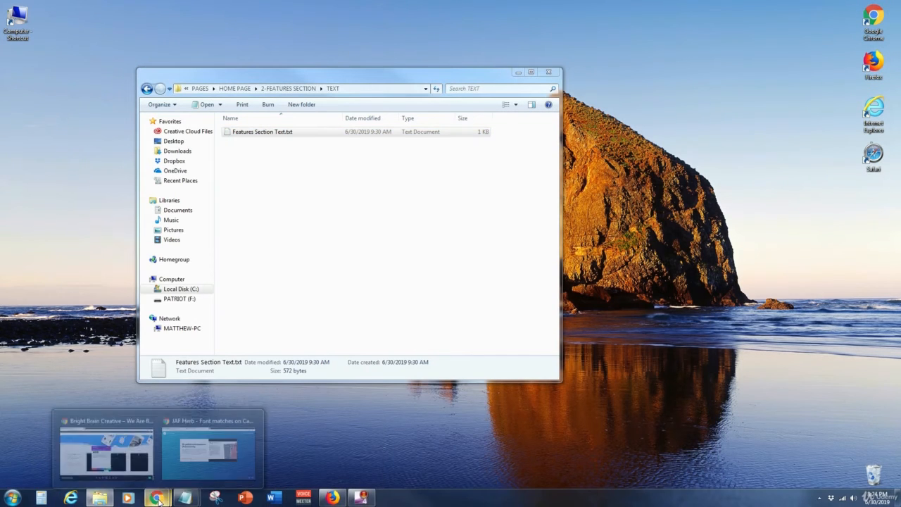
{"action": "left_click", "coordinate": [125, 445]}
{"action": "right_click", "coordinate": [354, 313]}
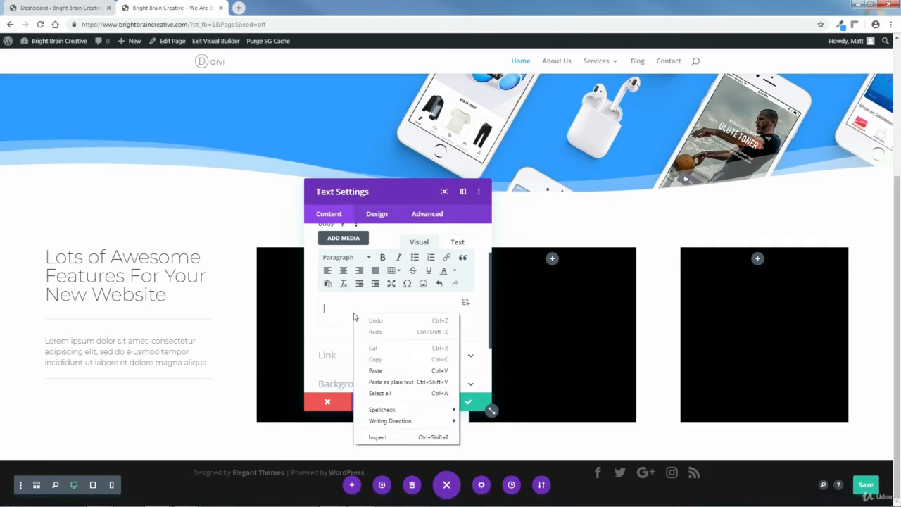
{"action": "left_click", "coordinate": [375, 369]}
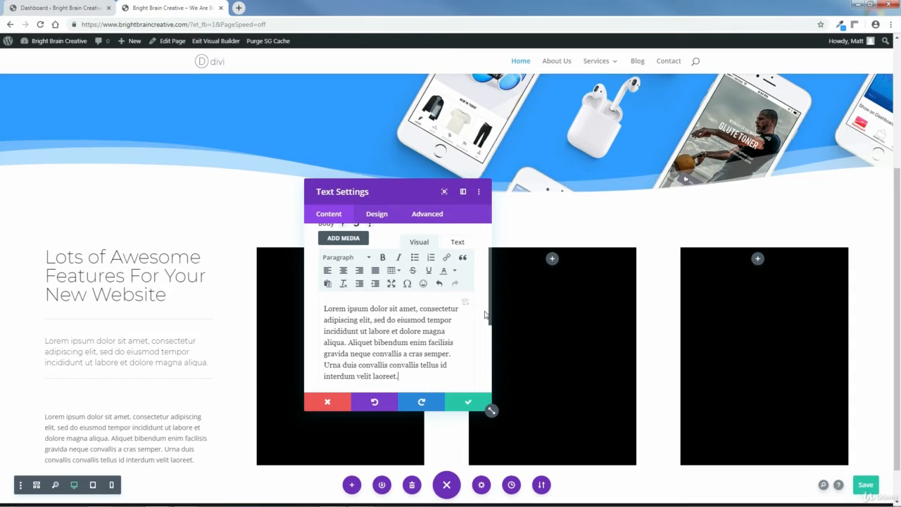
Step: Set the longer paragraph's text font to Arial with Light weight in the module's design settings
{"action": "scroll", "coordinate": [491, 317], "scroll_direction": "up", "scroll_amount": 1}
{"action": "left_click", "coordinate": [378, 215]}
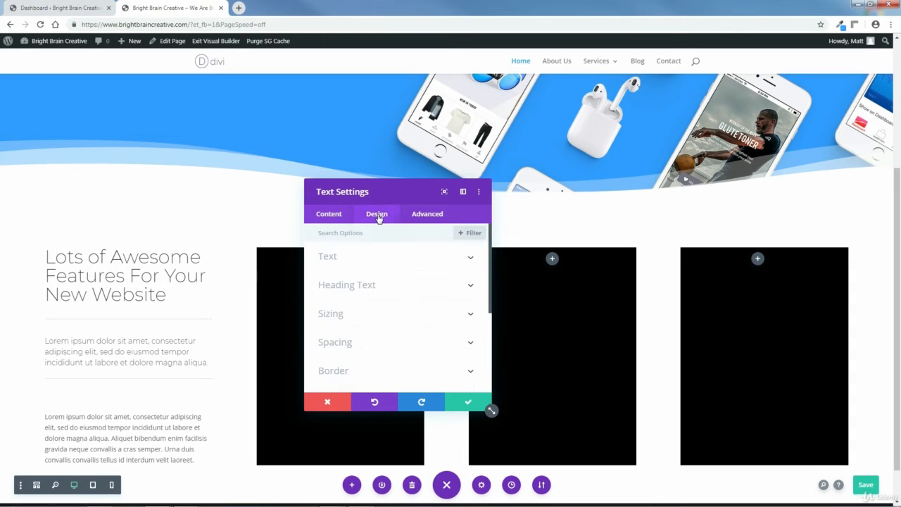
{"action": "left_click", "coordinate": [469, 258]}
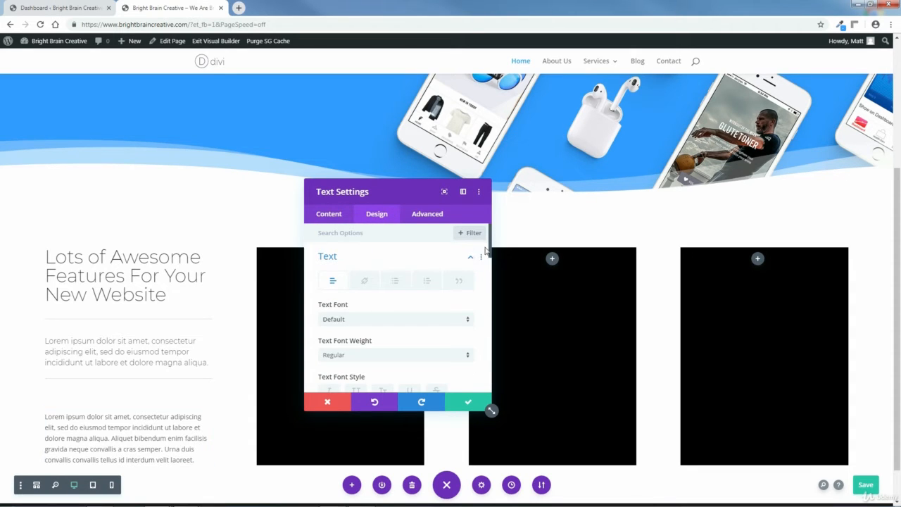
{"action": "scroll", "coordinate": [490, 249], "scroll_direction": "down", "scroll_amount": 1}
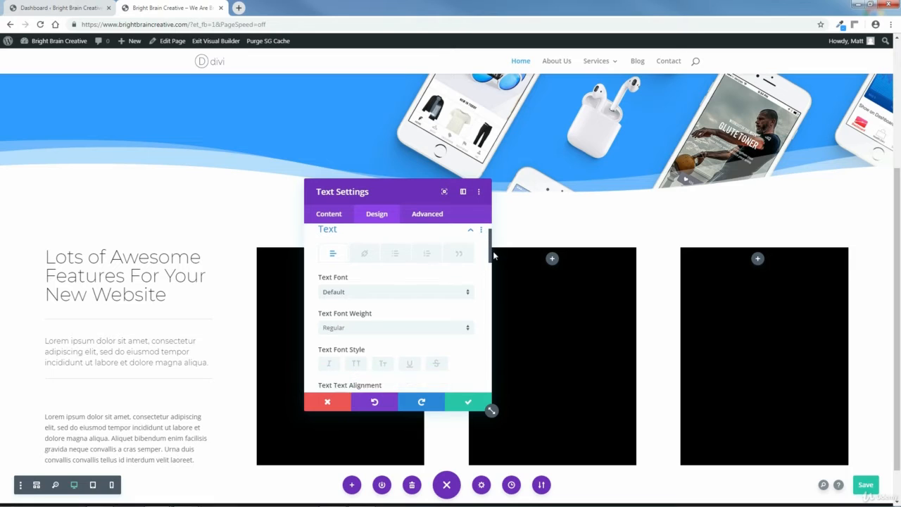
{"action": "left_click", "coordinate": [468, 284]}
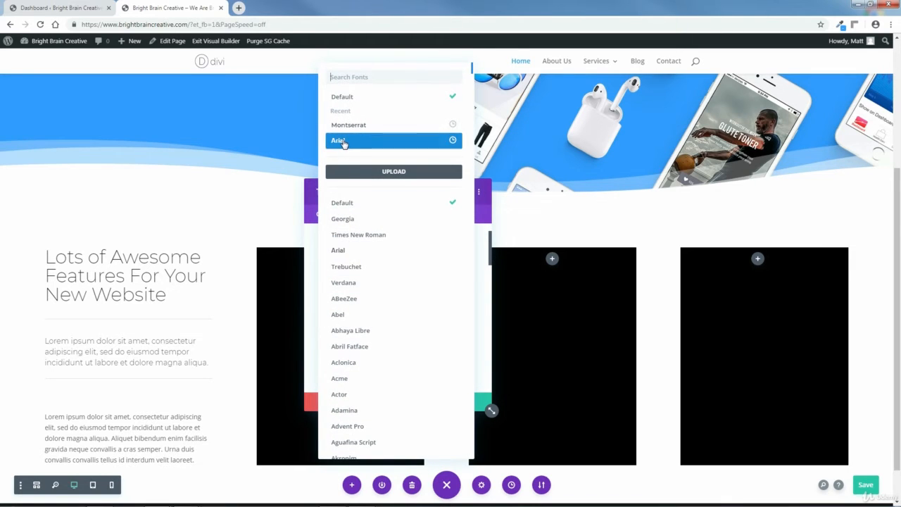
{"action": "left_click", "coordinate": [342, 141]}
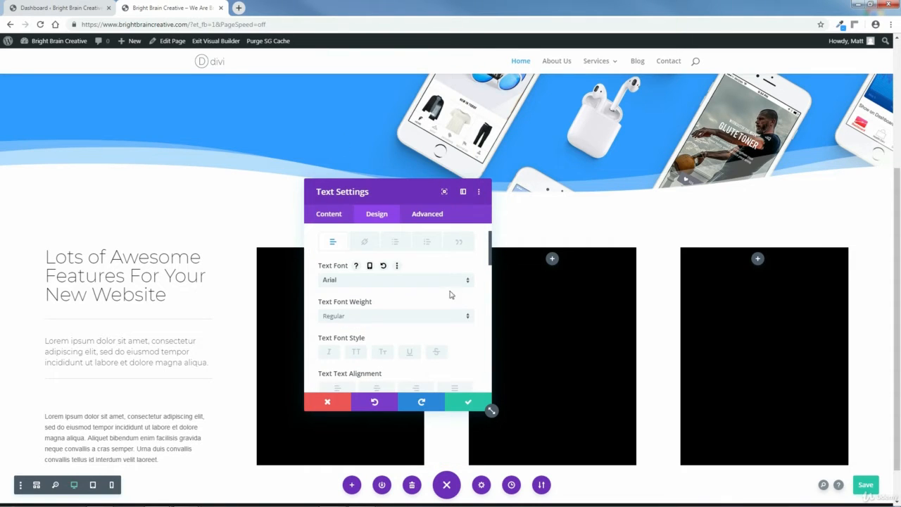
{"action": "left_click", "coordinate": [461, 317]}
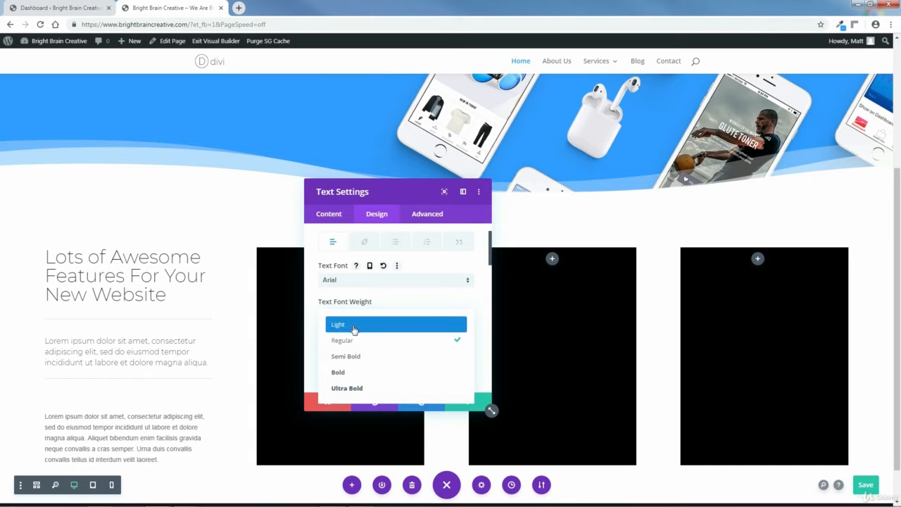
{"action": "left_click", "coordinate": [355, 327]}
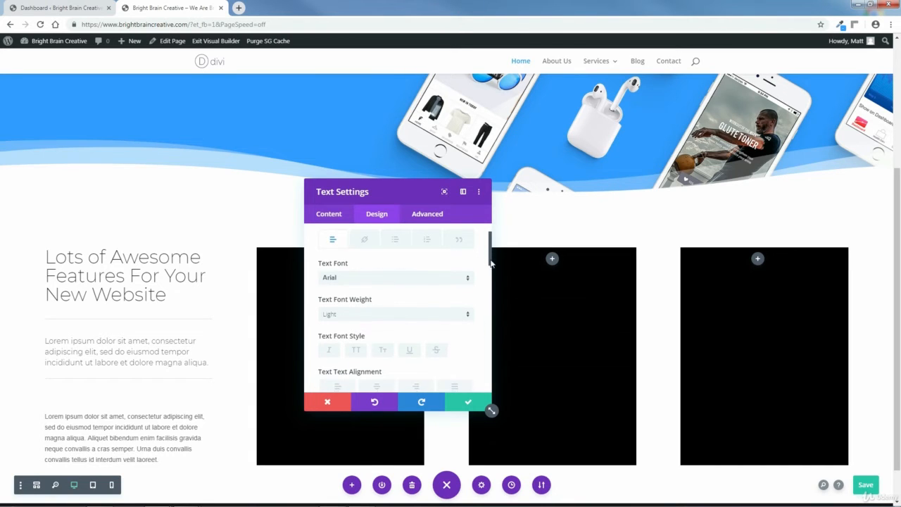
Step: Change the longer paragraph's text color to light gray and its text size to 16px
{"action": "scroll", "coordinate": [490, 261], "scroll_direction": "down", "scroll_amount": 4}
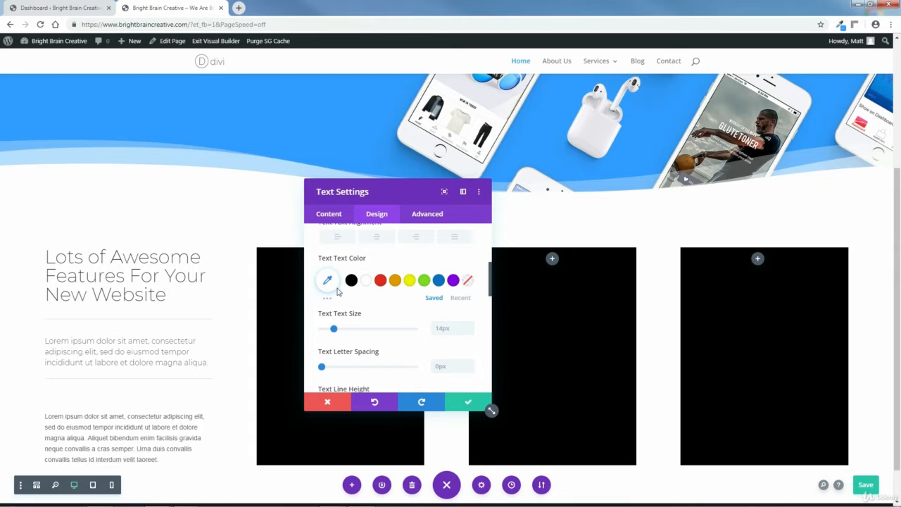
{"action": "left_click", "coordinate": [328, 280]}
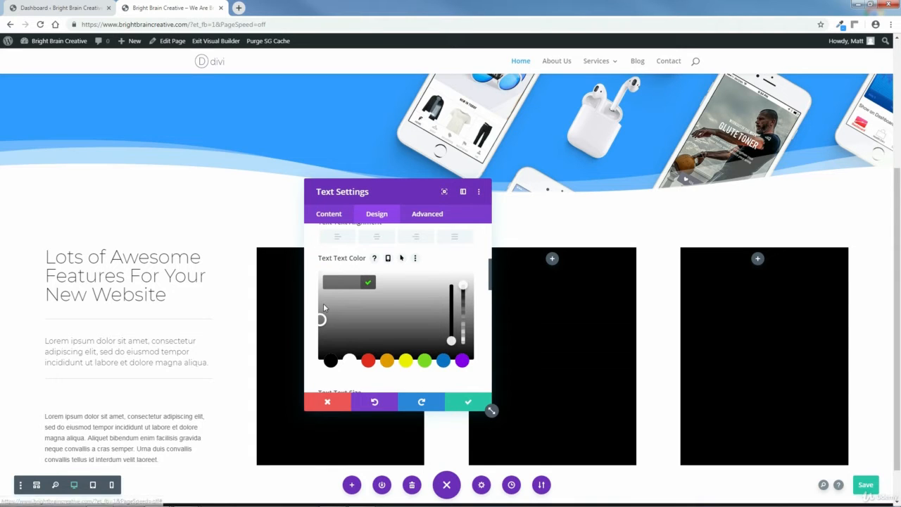
{"action": "left_click_drag", "start_coordinate": [321, 317], "coordinate": [316, 298]}
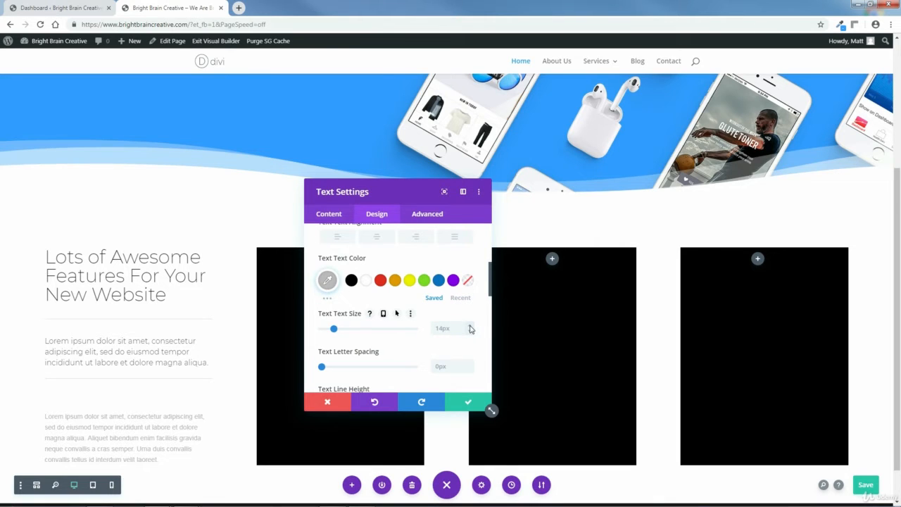
{"action": "left_click", "coordinate": [470, 326]}
{"action": "left_click", "coordinate": [470, 326]}
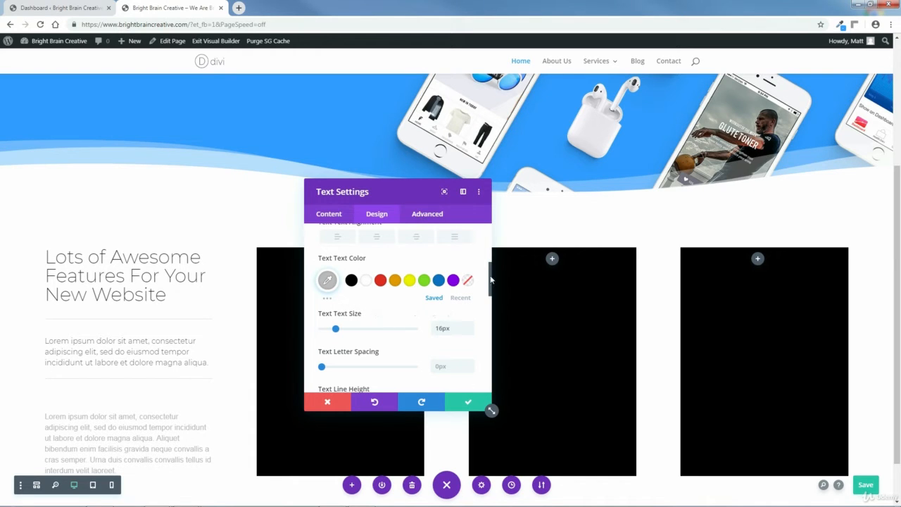
Step: Give the longer paragraph's text module a top margin of -35px in its spacing settings
{"action": "left_click_drag", "start_coordinate": [491, 280], "coordinate": [489, 237]}
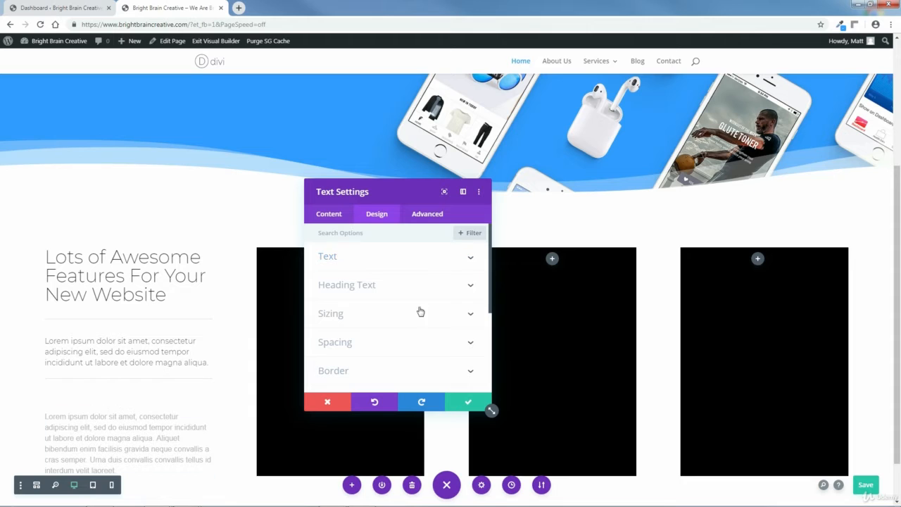
{"action": "left_click", "coordinate": [470, 343]}
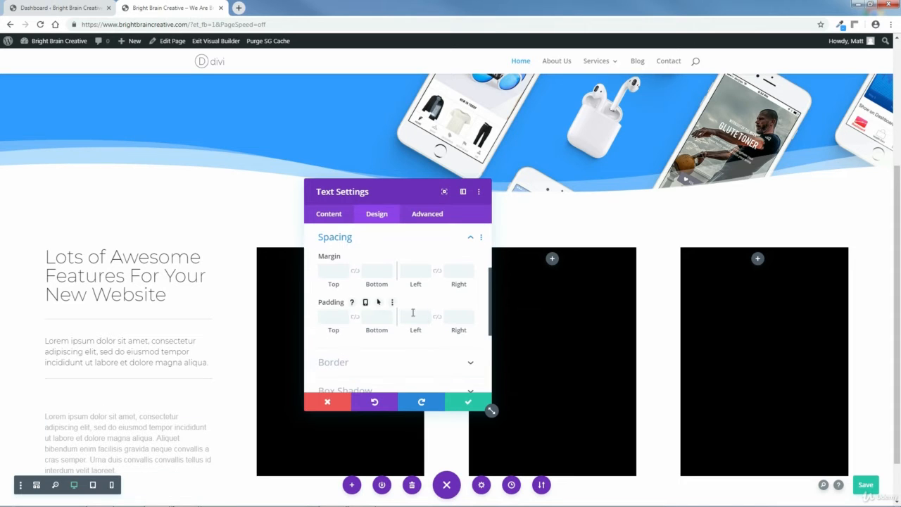
{"action": "left_click", "coordinate": [336, 273]}
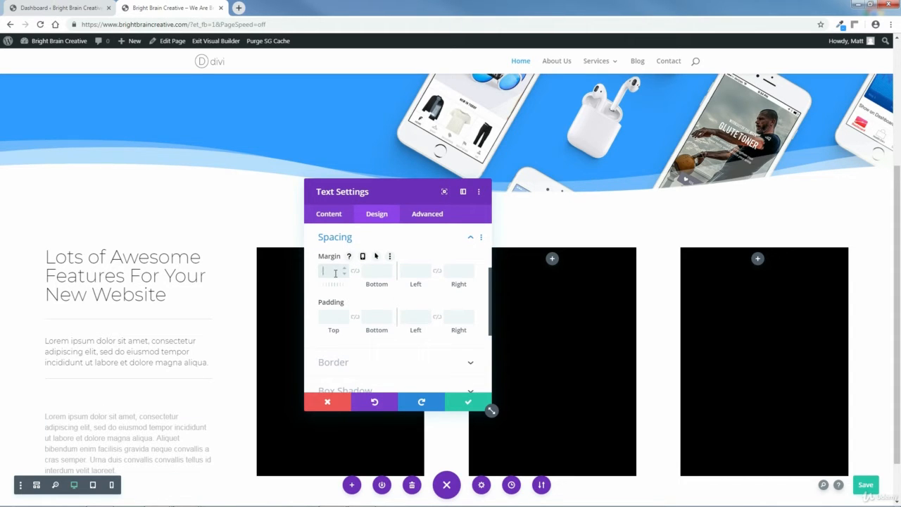
{"action": "type", "text": "-35px"}
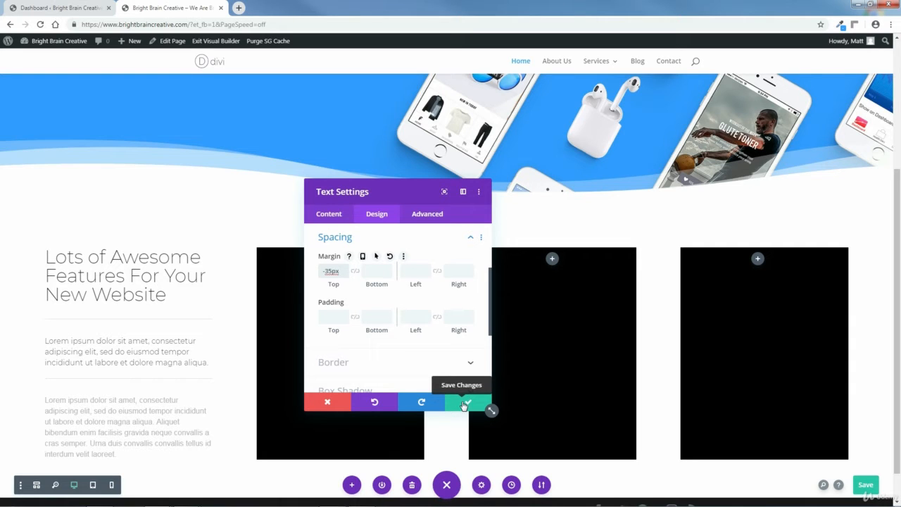
{"action": "left_click", "coordinate": [470, 237]}
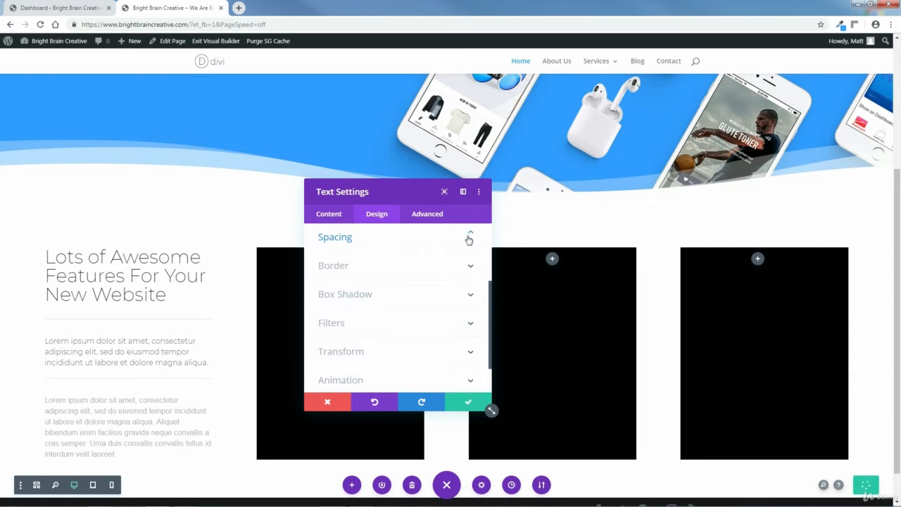
Step: Apply a Slide animation with direction Right to the longer paragraph's text module
{"action": "scroll", "coordinate": [488, 288], "scroll_direction": "down", "scroll_amount": 2}
{"action": "scroll", "coordinate": [489, 330], "scroll_direction": "down", "scroll_amount": 1}
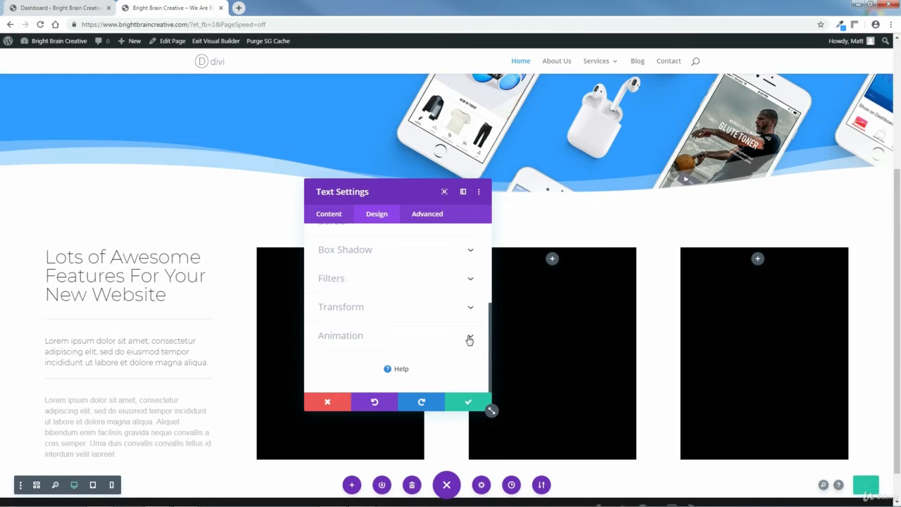
{"action": "left_click", "coordinate": [470, 339]}
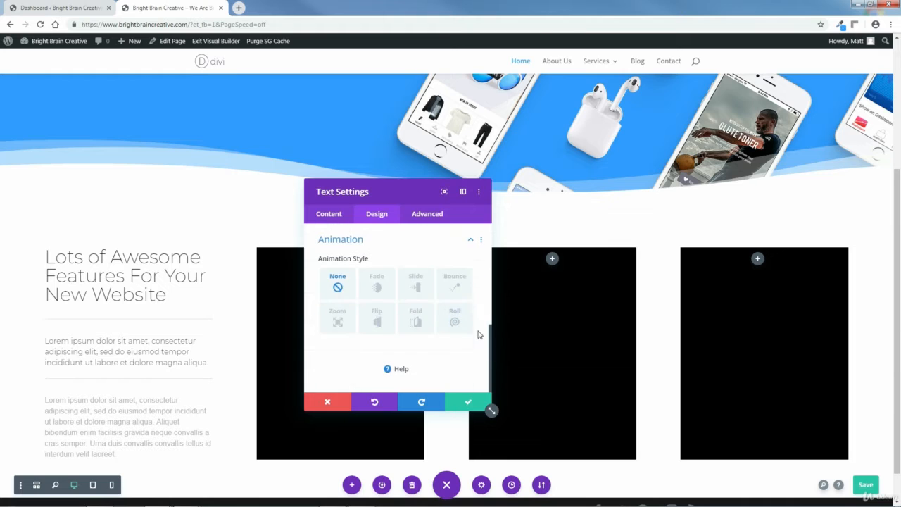
{"action": "left_click", "coordinate": [418, 288]}
{"action": "mouse_move", "coordinate": [490, 301]}
{"action": "left_mouse_down"}
{"action": "mouse_move", "coordinate": [492, 330]}
{"action": "mouse_move", "coordinate": [490, 317]}
{"action": "left_mouse_up"}
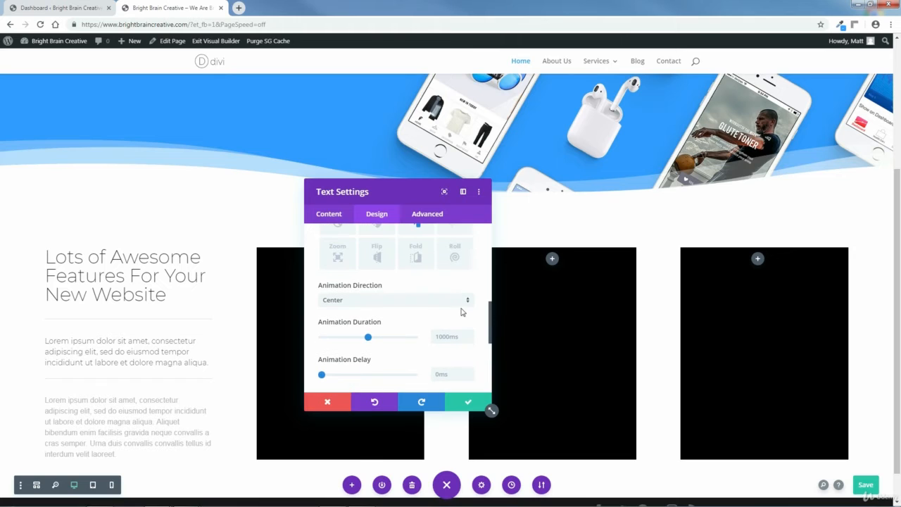
{"action": "left_click", "coordinate": [425, 305]}
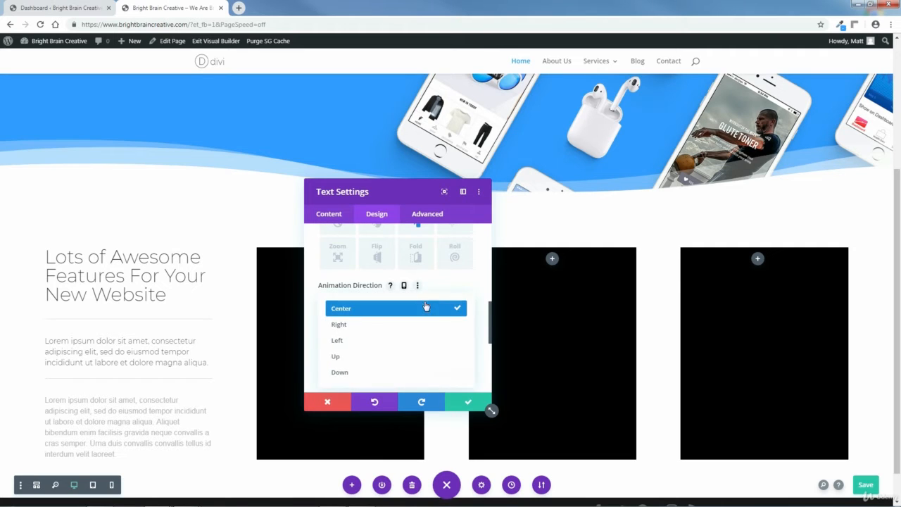
{"action": "left_click", "coordinate": [344, 325]}
Step: Set the longer paragraph's animation delay to 200ms and save the module's changes
{"action": "left_click_drag", "start_coordinate": [491, 322], "coordinate": [491, 339]}
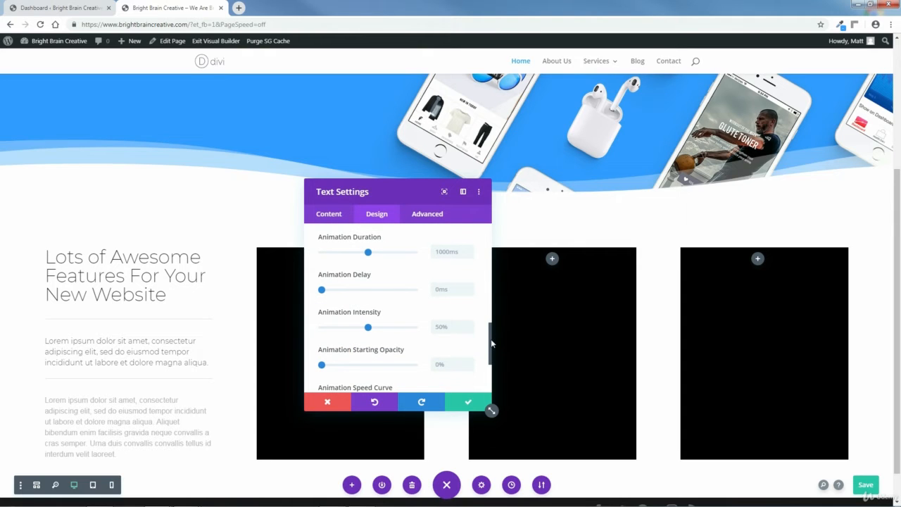
{"action": "left_click", "coordinate": [439, 289]}
{"action": "type", "text": "200ms"}
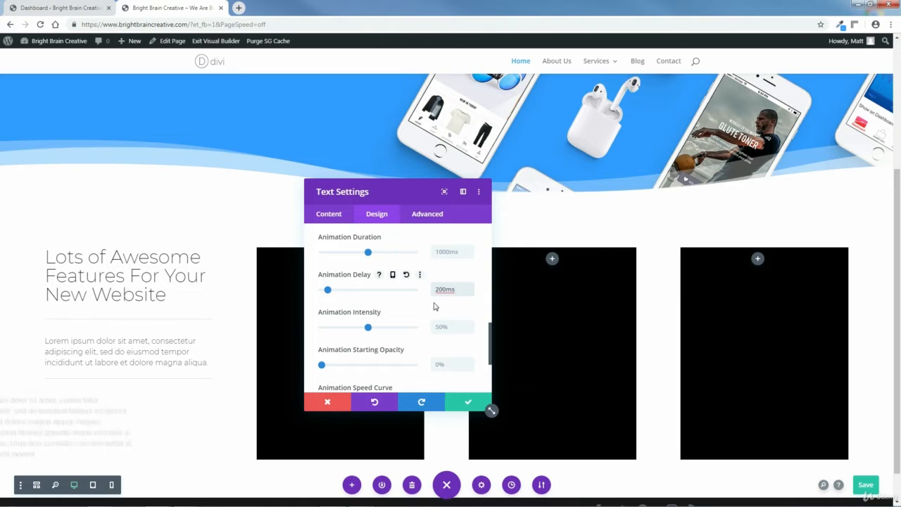
{"action": "left_click", "coordinate": [464, 401]}
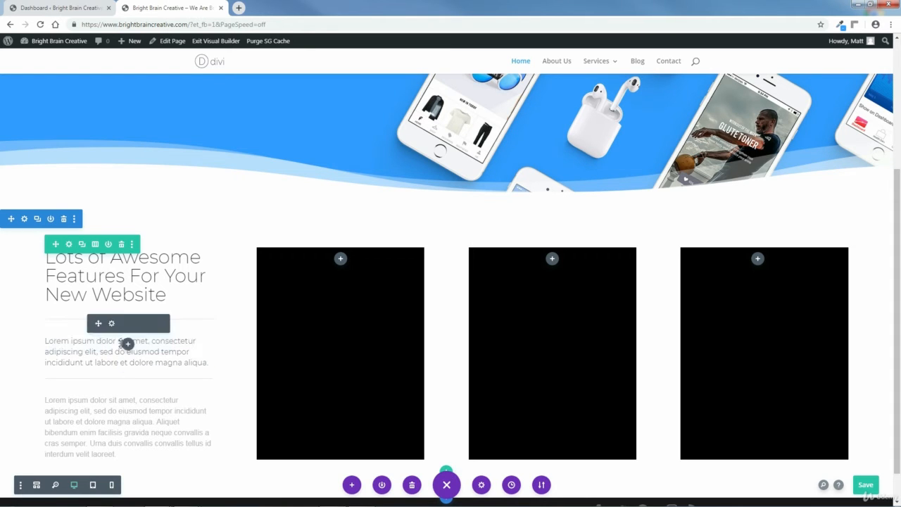
Step: Open the design settings of the text module between the two dividers from wireframe view, then return to desktop view with the settings window clear of column one
{"action": "left_click", "coordinate": [36, 485]}
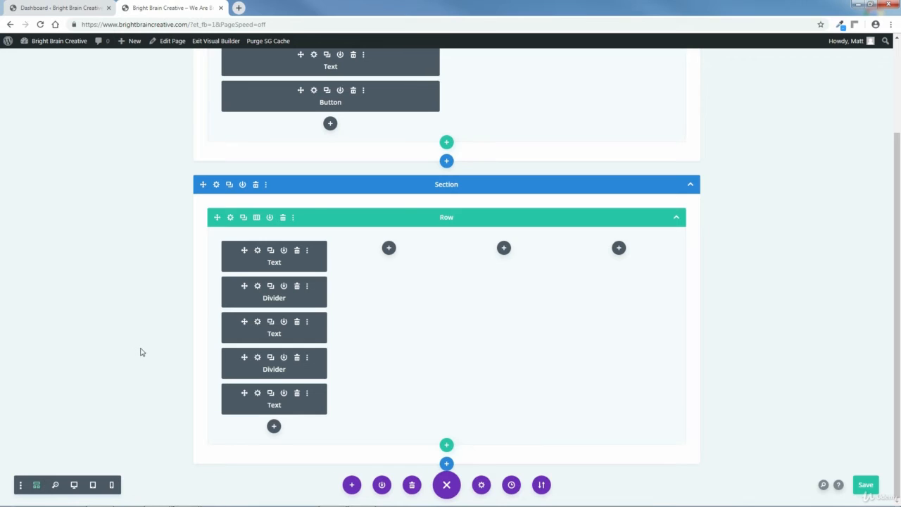
{"action": "left_click", "coordinate": [258, 323]}
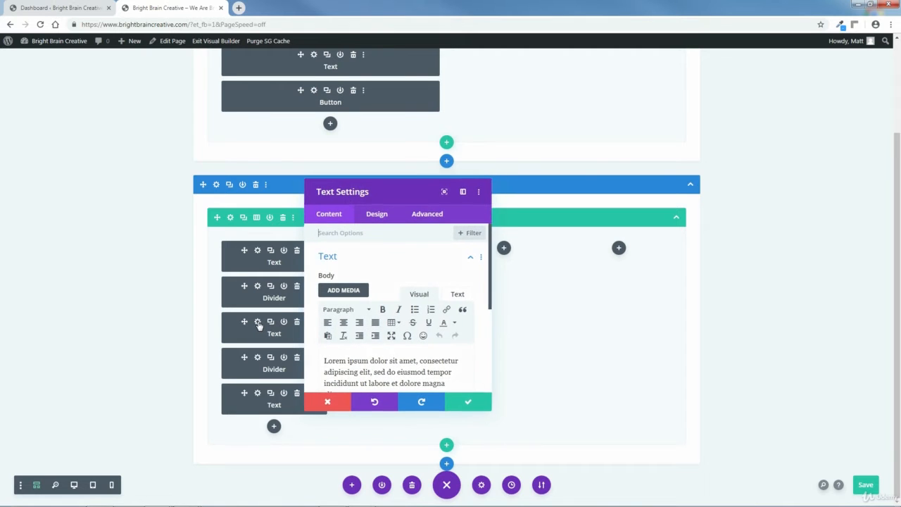
{"action": "scroll", "coordinate": [491, 294], "scroll_direction": "down", "scroll_amount": 2}
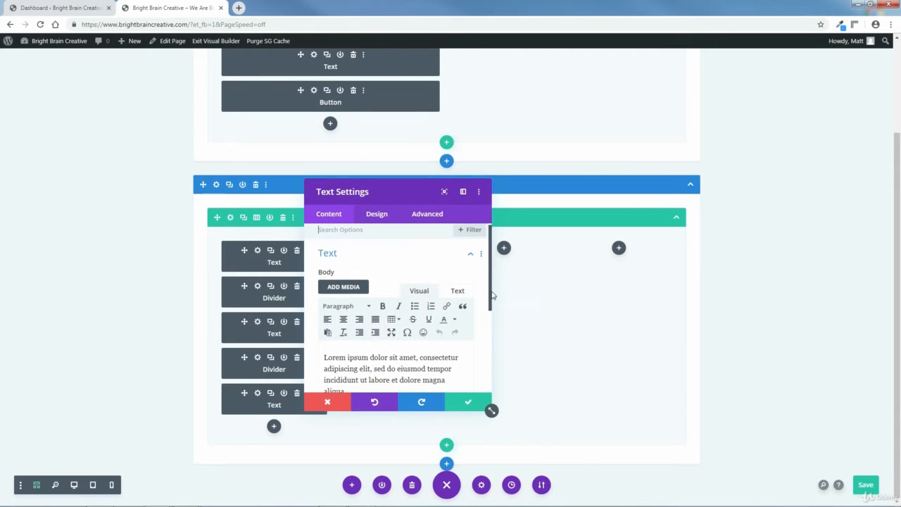
{"action": "left_click", "coordinate": [376, 213]}
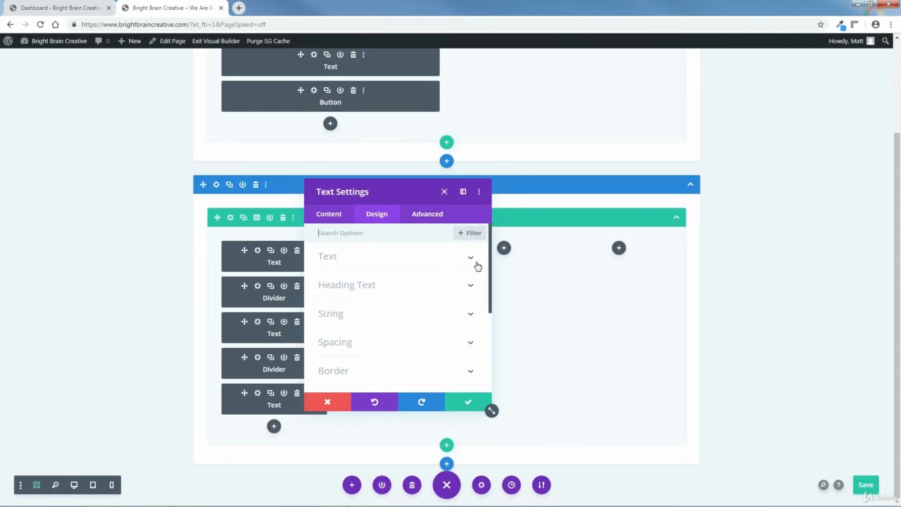
{"action": "left_click", "coordinate": [36, 485]}
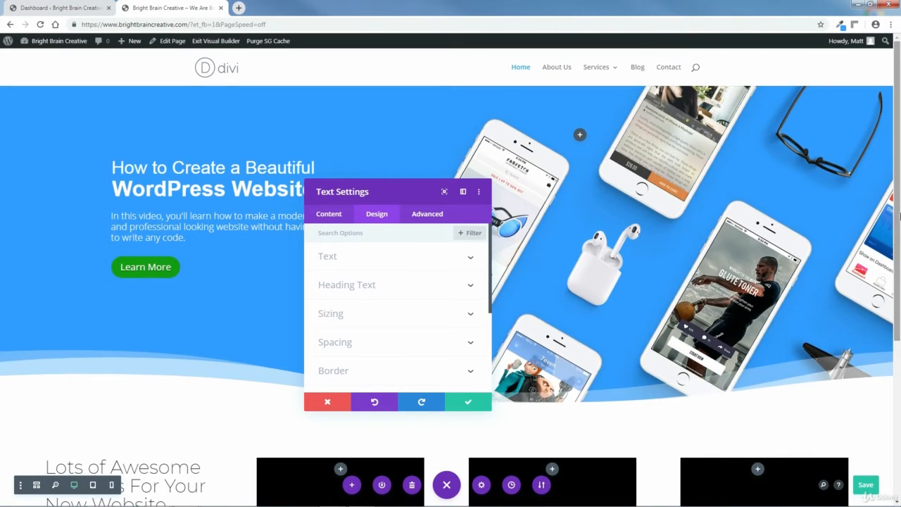
{"action": "left_click_drag", "start_coordinate": [900, 216], "coordinate": [900, 378]}
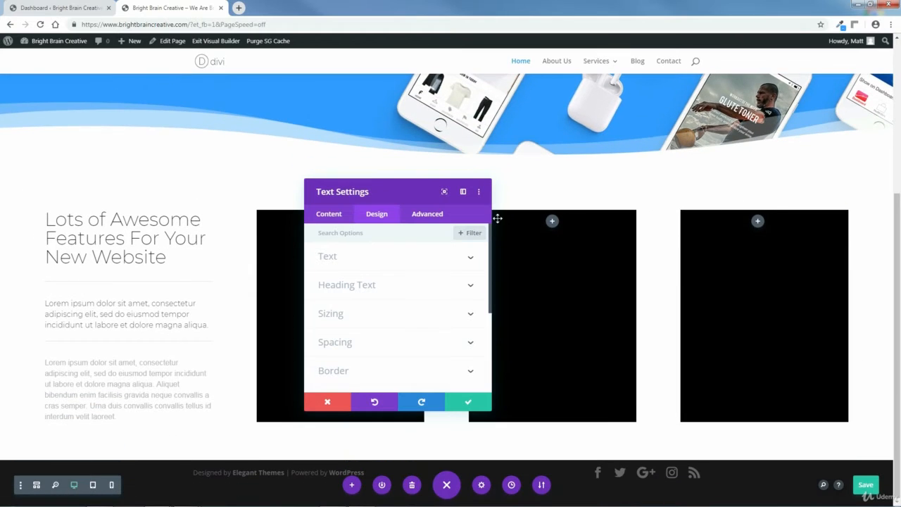
{"action": "left_click_drag", "start_coordinate": [388, 190], "coordinate": [337, 211]}
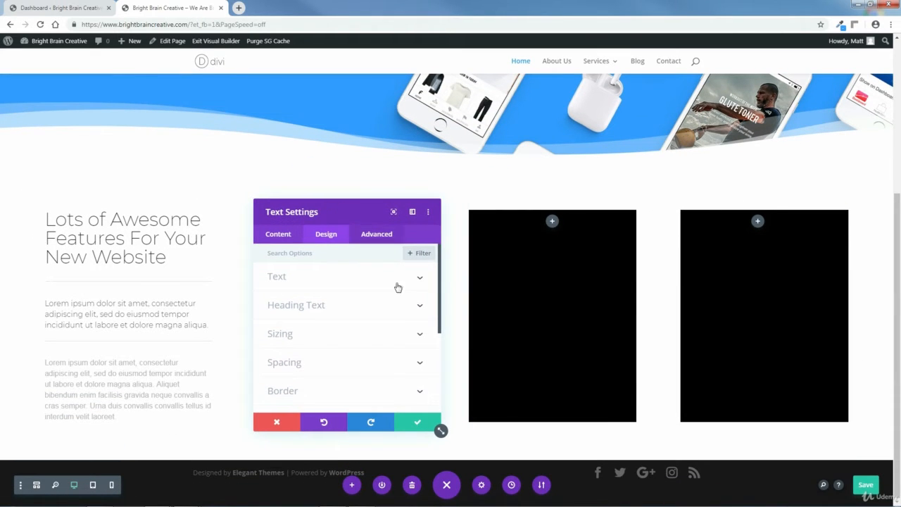
Step: Apply a Slide animation with direction Left to the text module between the two dividers
{"action": "left_click_drag", "start_coordinate": [439, 302], "coordinate": [444, 372]}
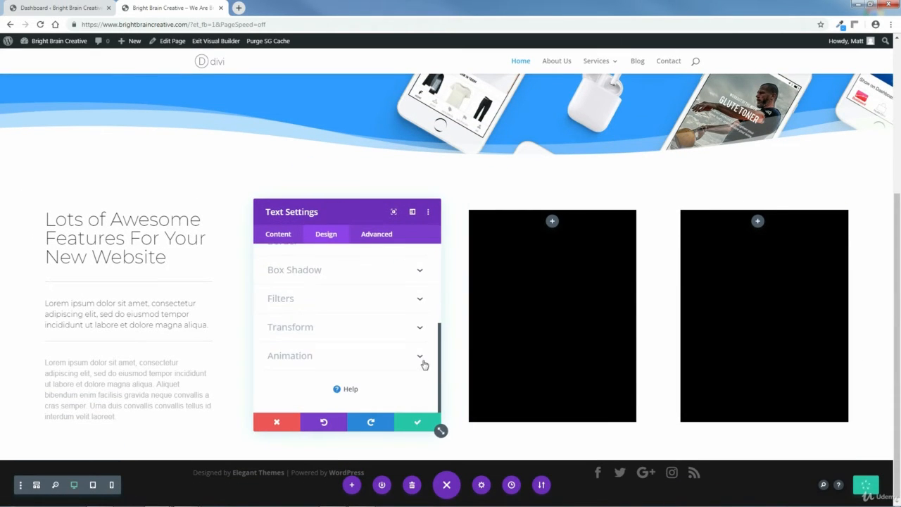
{"action": "left_click", "coordinate": [418, 357]}
{"action": "scroll", "coordinate": [408, 331], "scroll_direction": "down", "scroll_amount": 2}
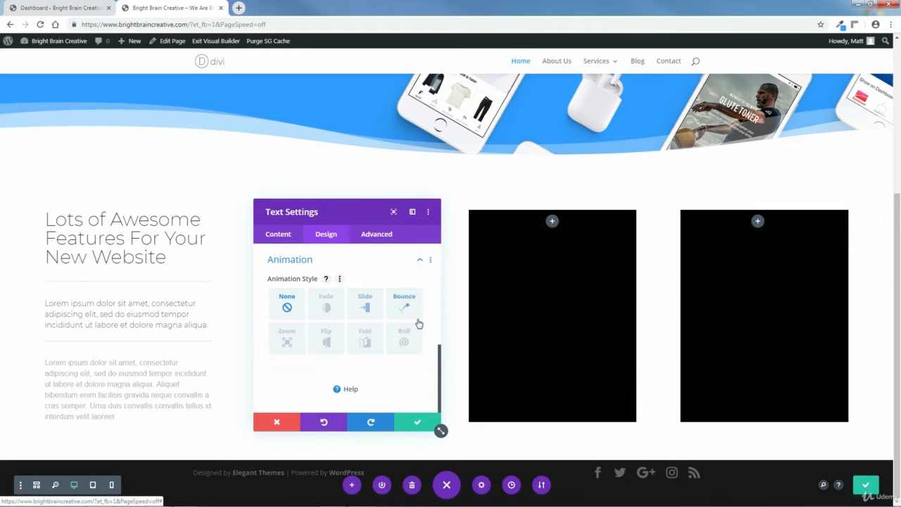
{"action": "left_click", "coordinate": [365, 309]}
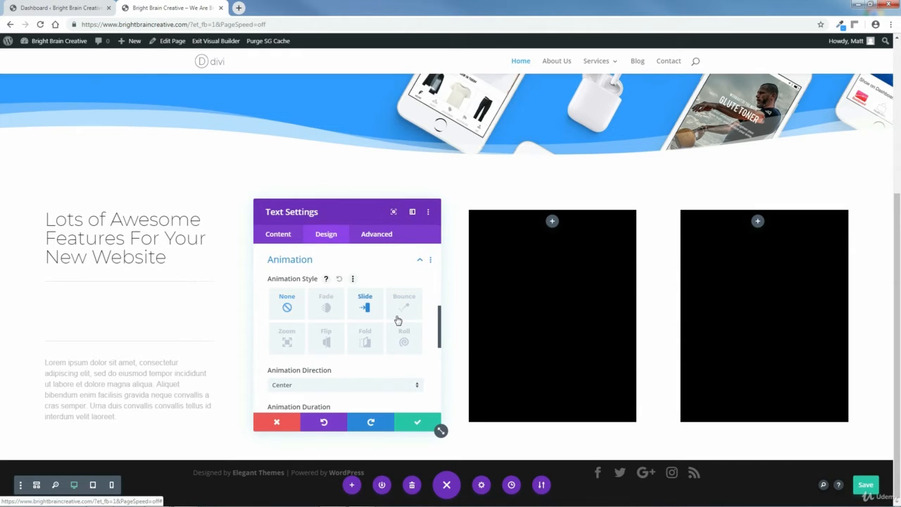
{"action": "scroll", "coordinate": [440, 322], "scroll_direction": "down", "scroll_amount": 2}
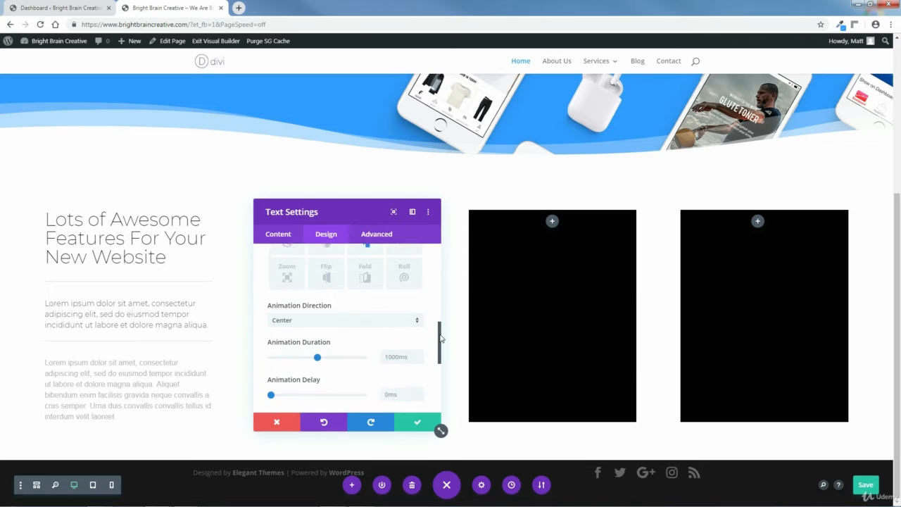
{"action": "left_click", "coordinate": [415, 309]}
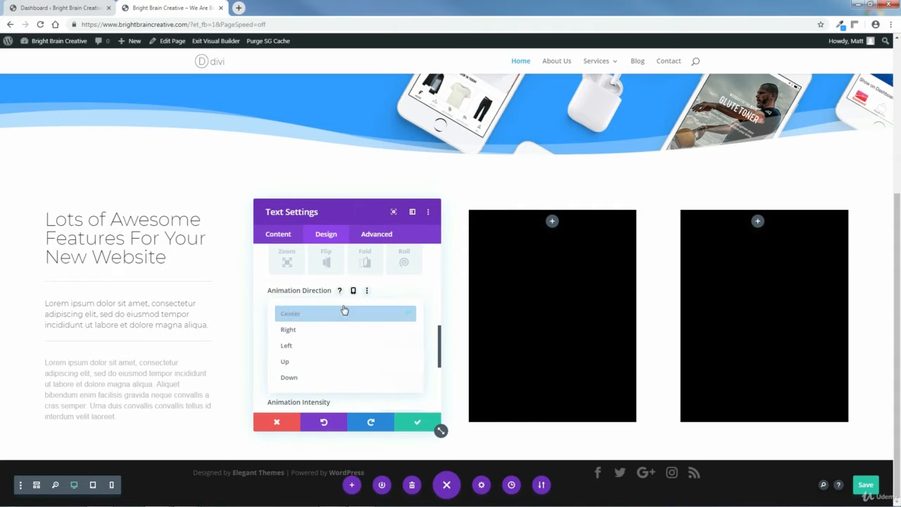
{"action": "left_click", "coordinate": [300, 346]}
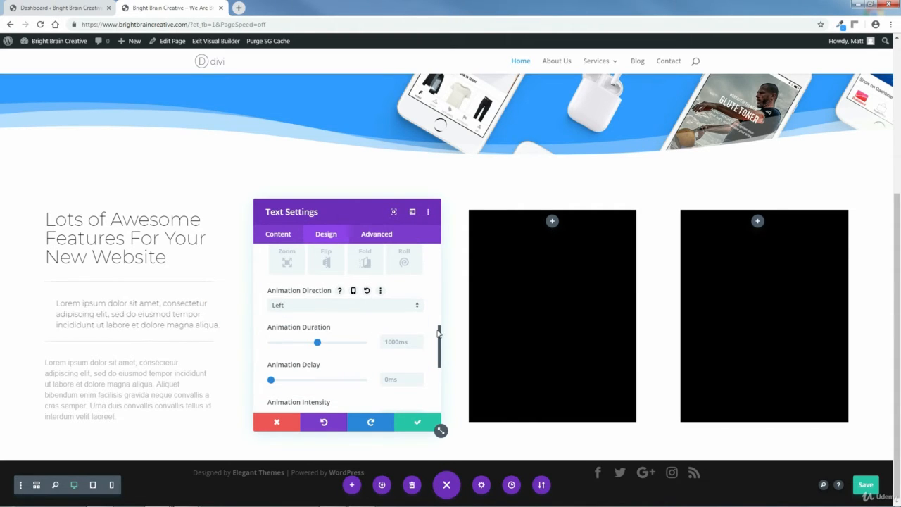
Step: Set the shorter paragraph's animation delay to 100ms, then save the module's changes and the page
{"action": "scroll", "coordinate": [440, 355], "scroll_direction": "down", "scroll_amount": 2}
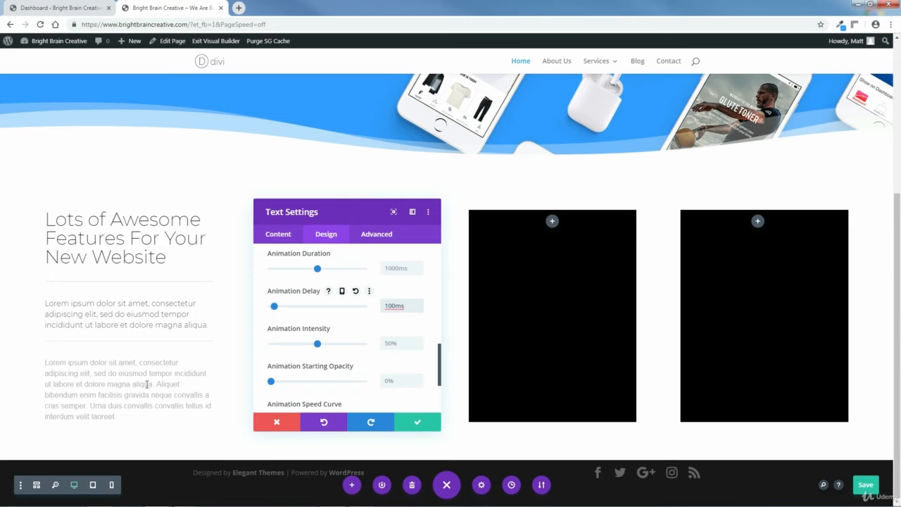
{"action": "left_click", "coordinate": [419, 422]}
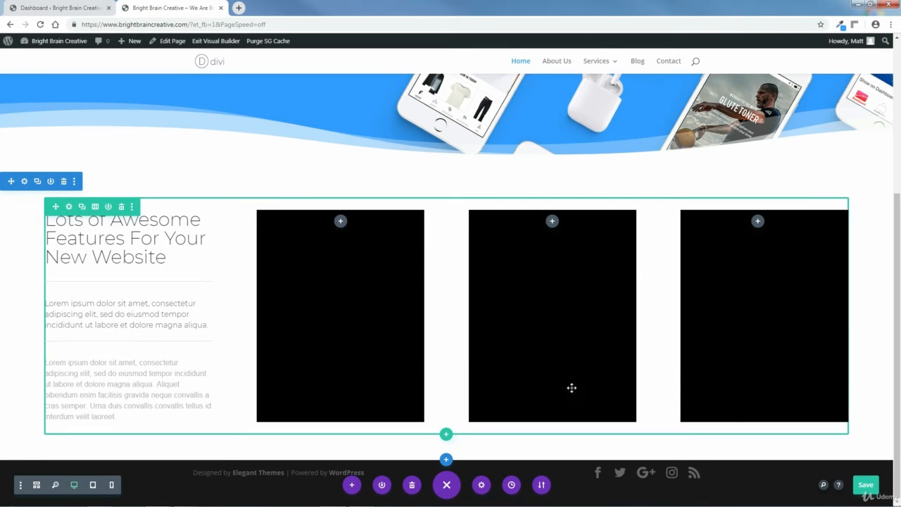
{"action": "left_click", "coordinate": [866, 485]}
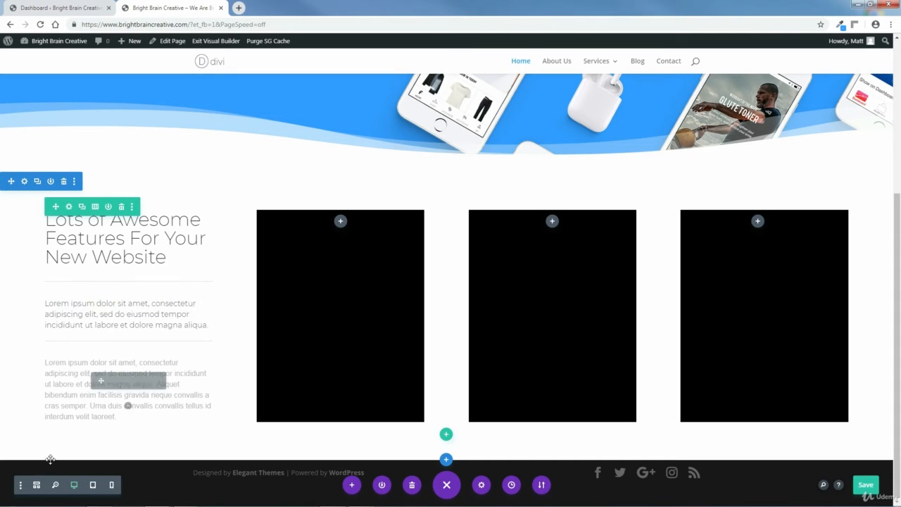
Step: Reopen the text module between the two dividers from wireframe view, set its top margin to -50px in desktop view and save the module
{"action": "left_click", "coordinate": [36, 485]}
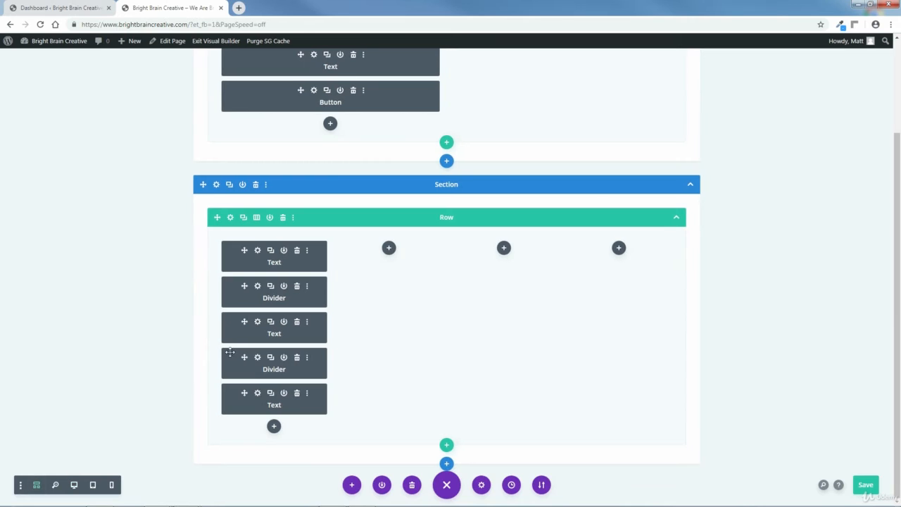
{"action": "left_click", "coordinate": [257, 322]}
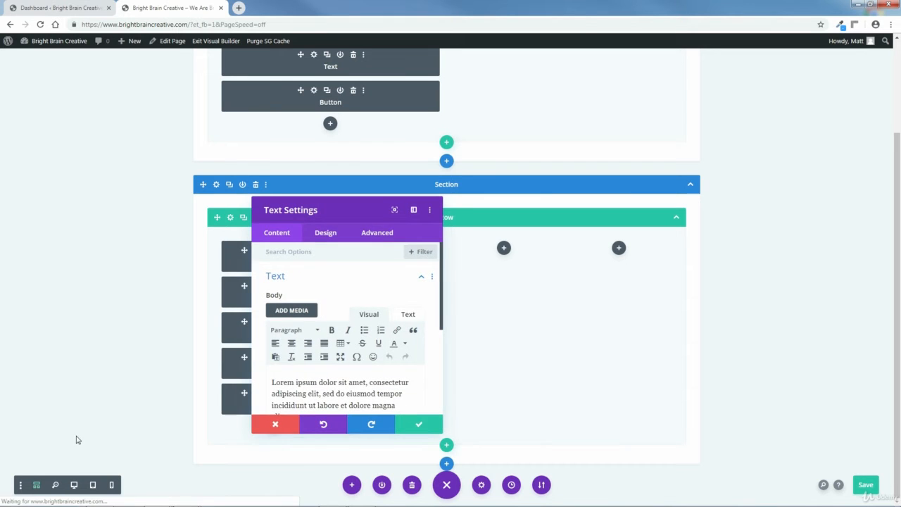
{"action": "left_click", "coordinate": [36, 484]}
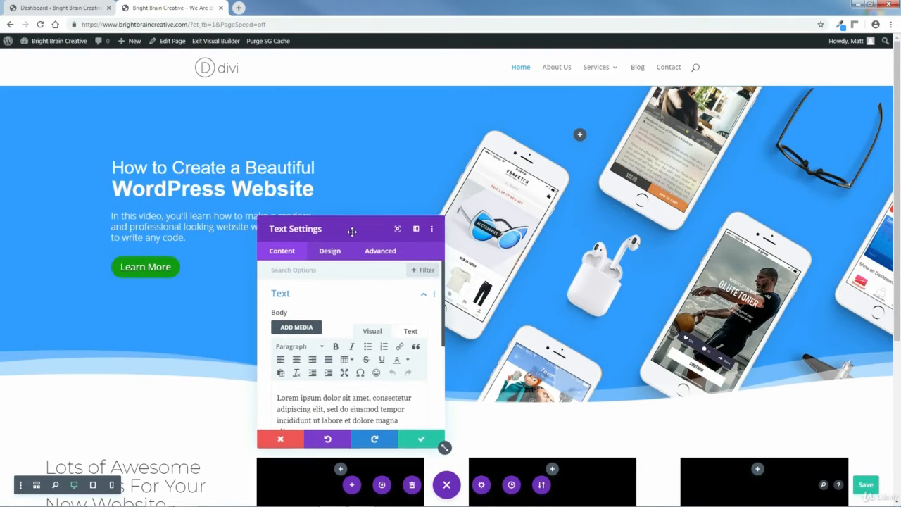
{"action": "left_click_drag", "start_coordinate": [898, 276], "coordinate": [899, 430]}
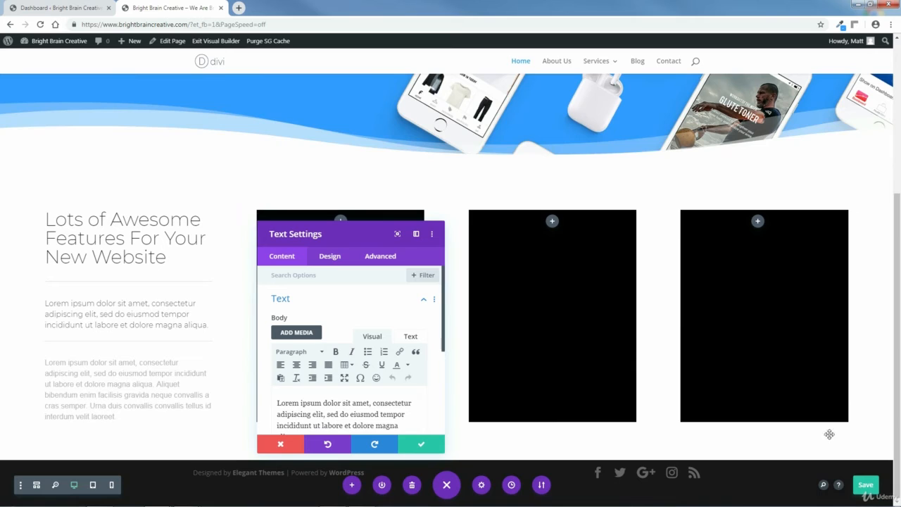
{"action": "left_click", "coordinate": [329, 259]}
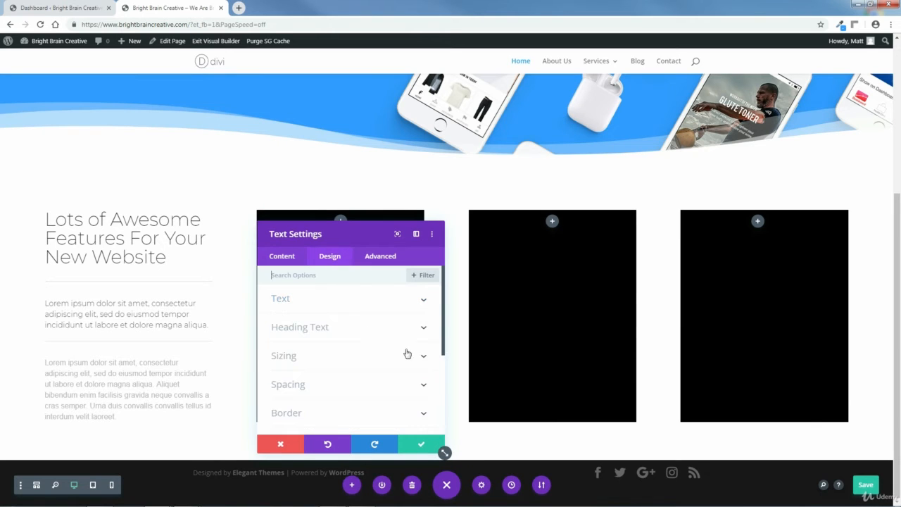
{"action": "left_click", "coordinate": [424, 384]}
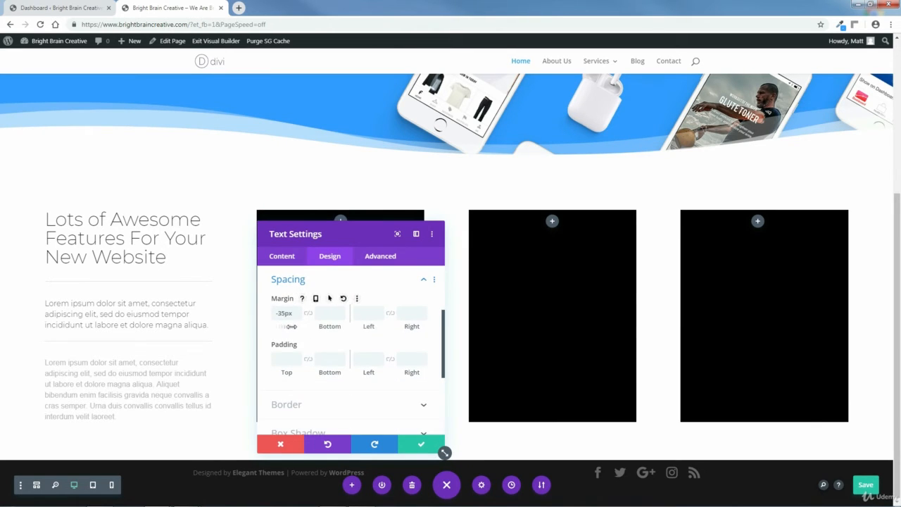
{"action": "left_click_drag", "start_coordinate": [289, 327], "coordinate": [282, 329]}
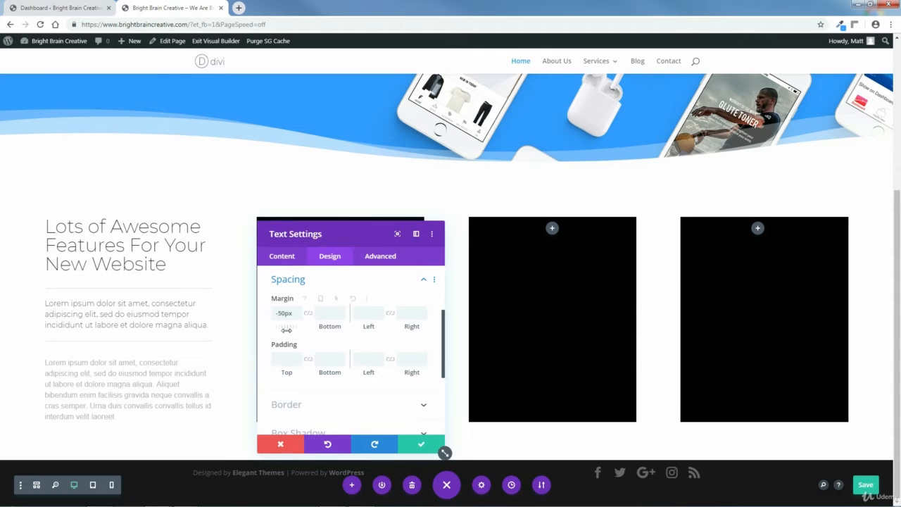
{"action": "left_click", "coordinate": [420, 445]}
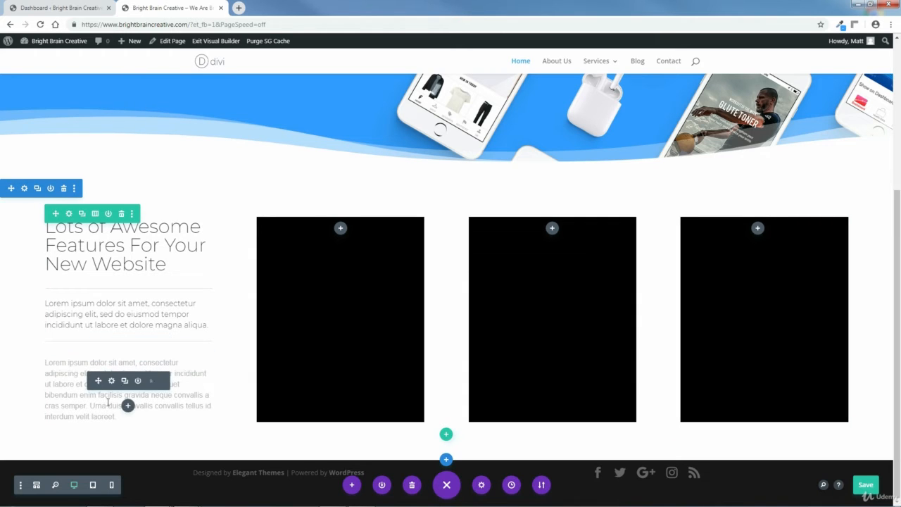
Step: Set the longer paragraph's top margin to -50px, then save the module's changes and the page
{"action": "left_click", "coordinate": [62, 358]}
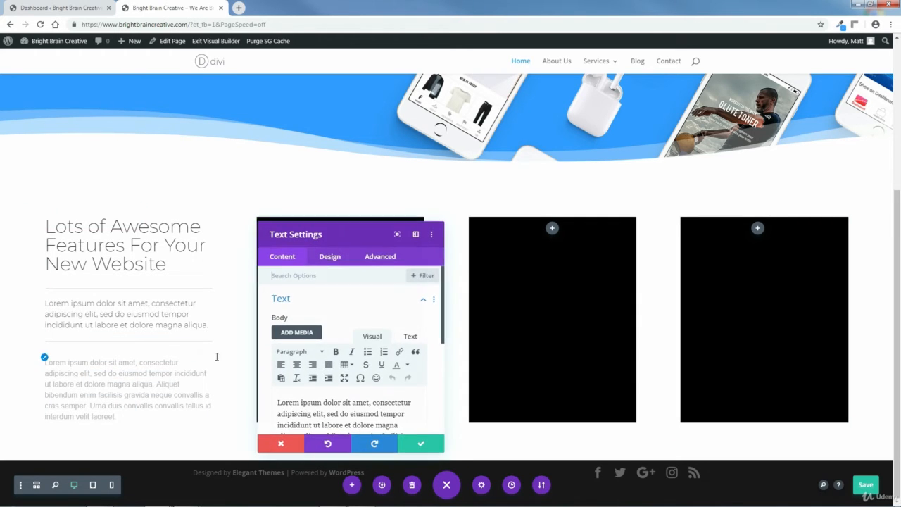
{"action": "left_click", "coordinate": [329, 256]}
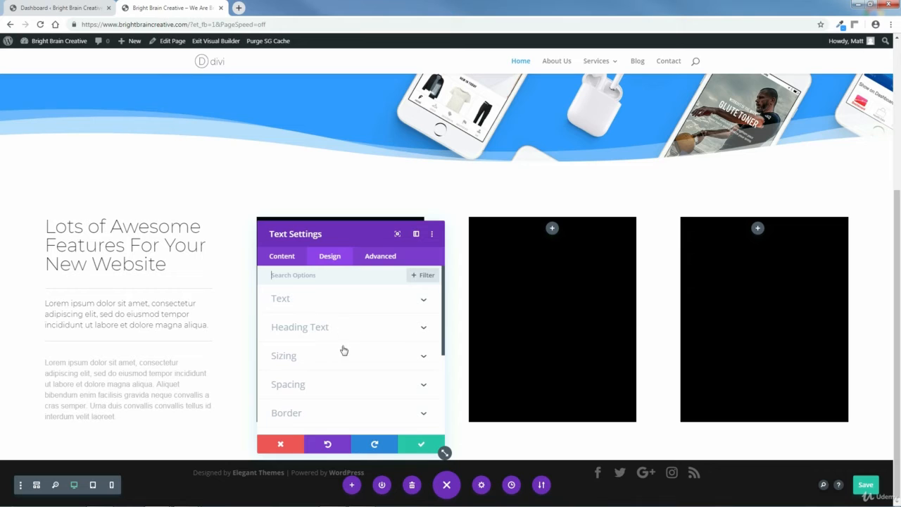
{"action": "left_click", "coordinate": [423, 384]}
{"action": "left_click_drag", "start_coordinate": [288, 327], "coordinate": [277, 332]}
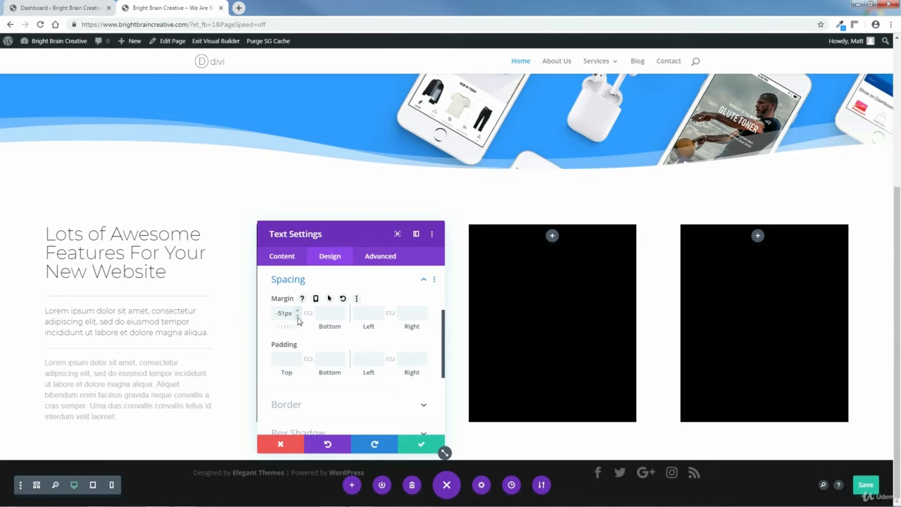
{"action": "left_click", "coordinate": [298, 311]}
{"action": "left_click", "coordinate": [298, 311]}
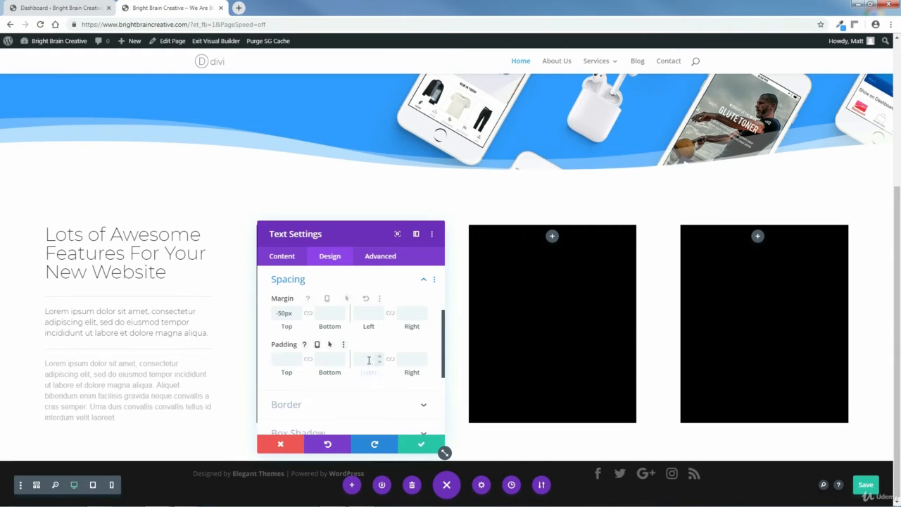
{"action": "left_click", "coordinate": [422, 444]}
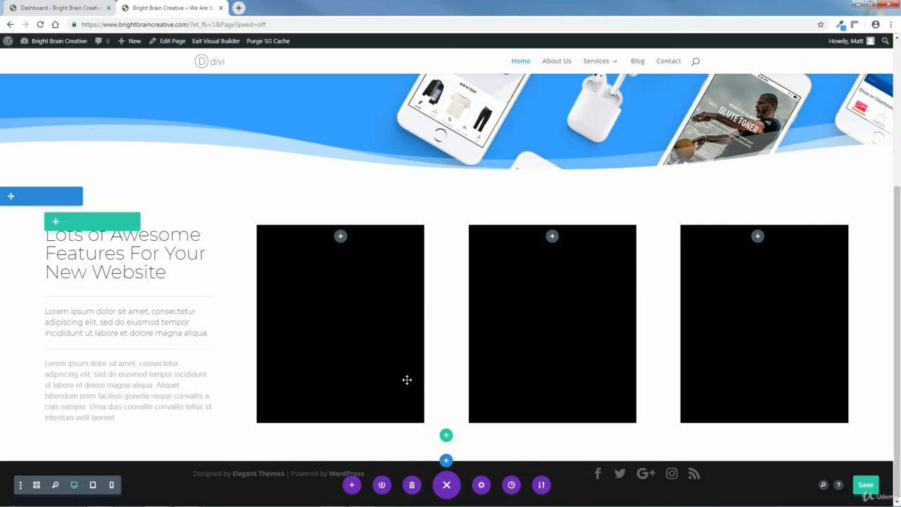
{"action": "left_click", "coordinate": [865, 484]}
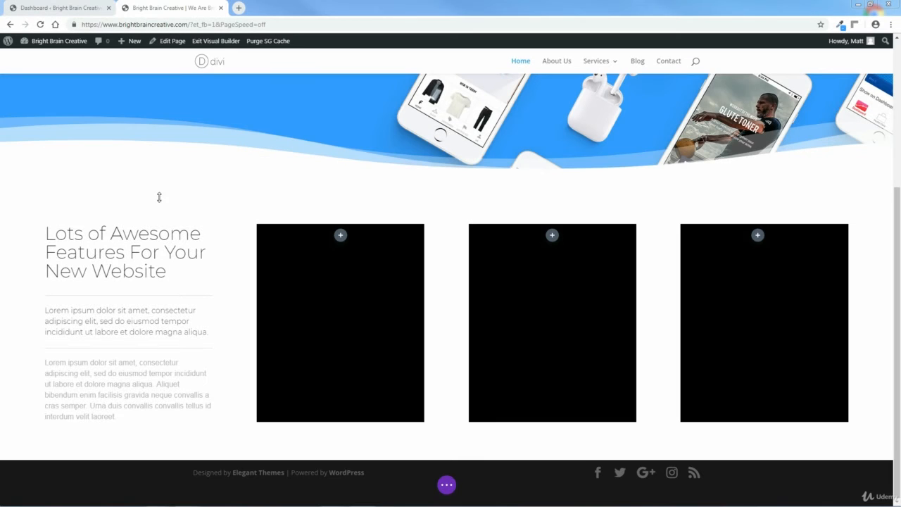
Step: Insert a Blurb module in the second column and replace its placeholder title with "Customizable"
{"action": "left_click", "coordinate": [341, 236]}
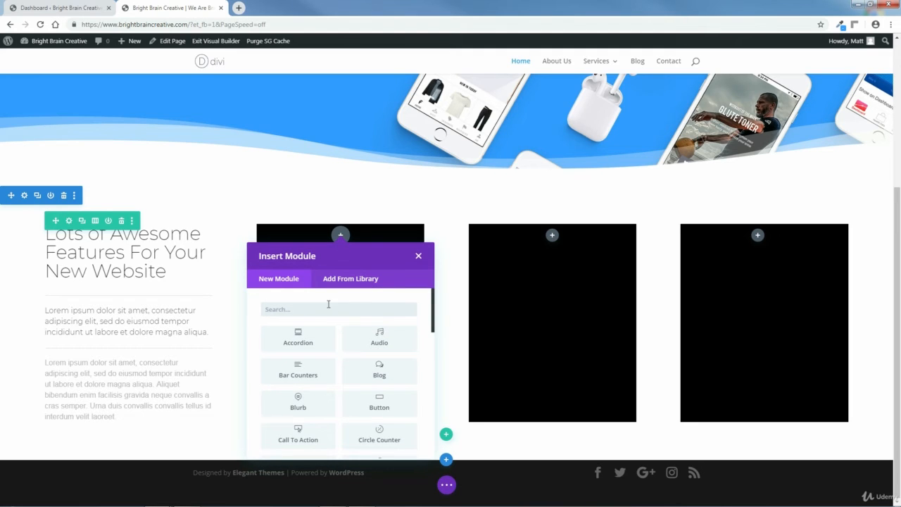
{"action": "type", "text": "blu"}
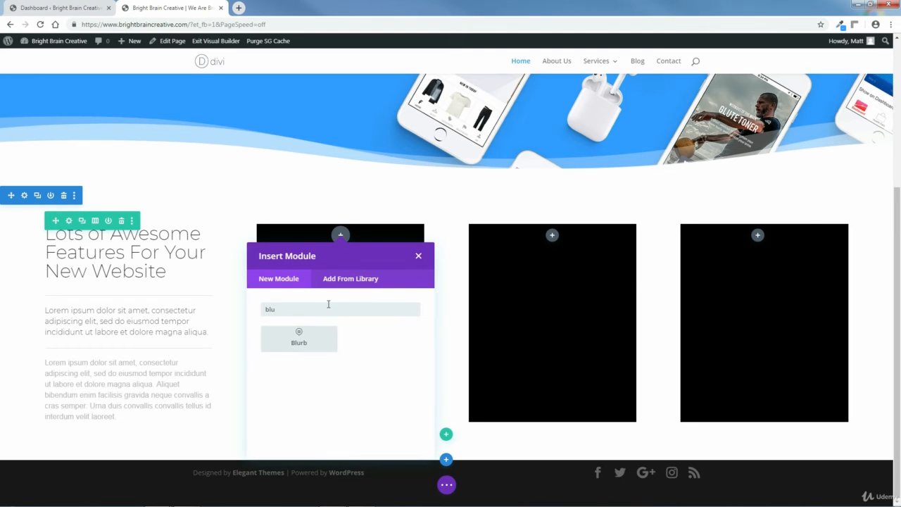
{"action": "left_click", "coordinate": [299, 336]}
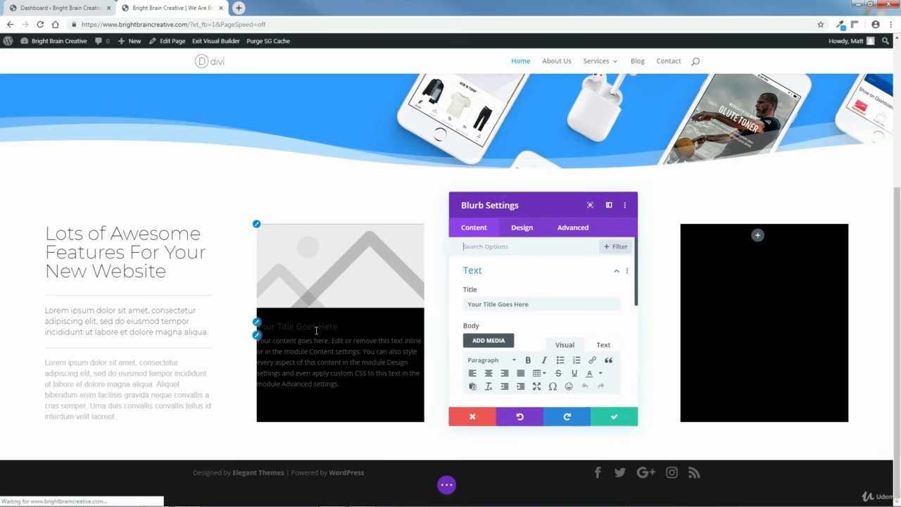
{"action": "left_click_drag", "start_coordinate": [529, 304], "coordinate": [476, 301]}
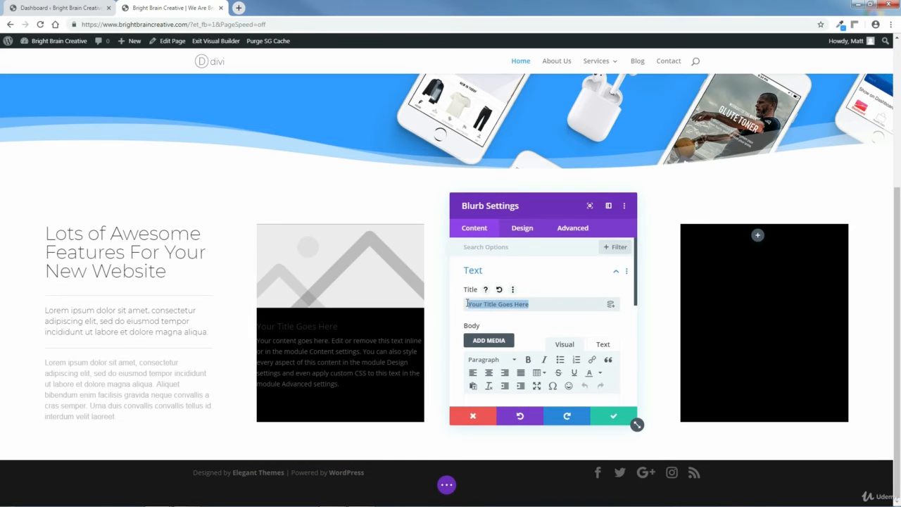
{"action": "key", "text": "BackSpace"}
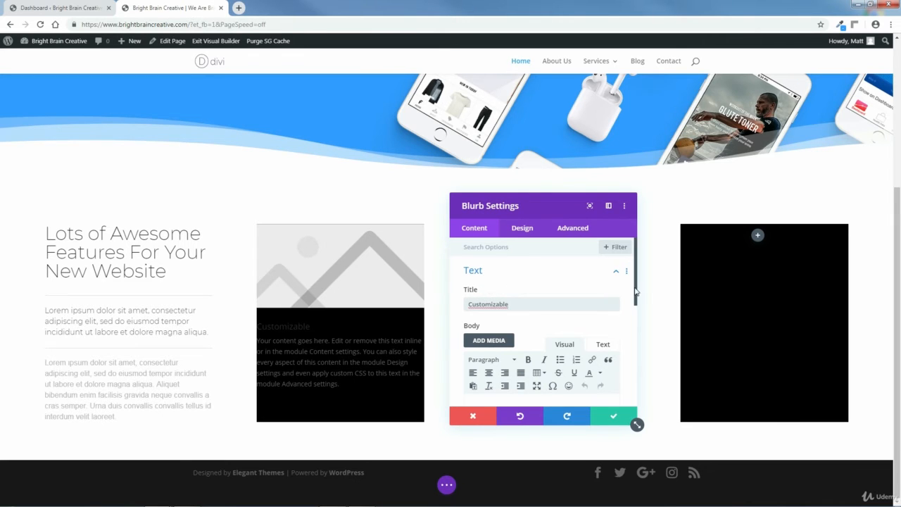
Step: Remove the blurb's placeholder image and upload BLUE-WEBSITE-SHOWCASE-2.jpg from the features section's IMAGES folder as its replacement
{"action": "scroll", "coordinate": [635, 291], "scroll_direction": "down", "scroll_amount": 3}
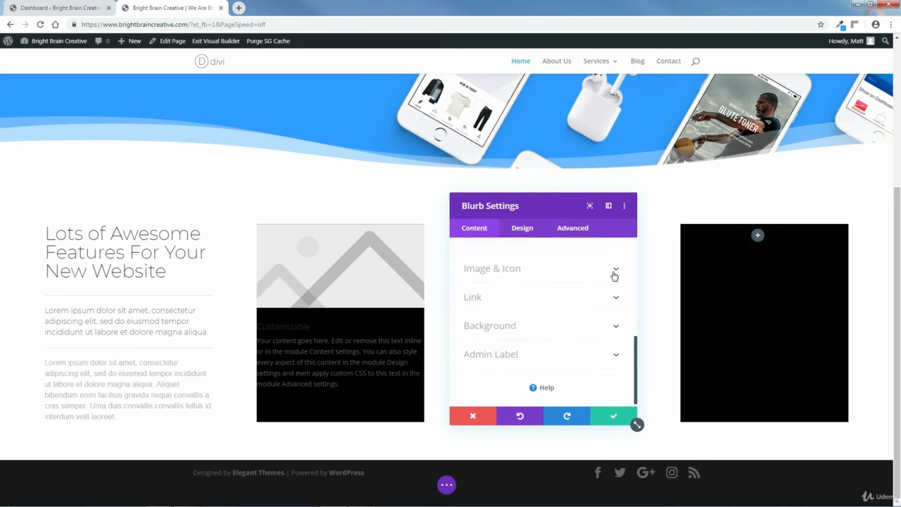
{"action": "left_click", "coordinate": [613, 273]}
{"action": "left_click", "coordinate": [607, 333]}
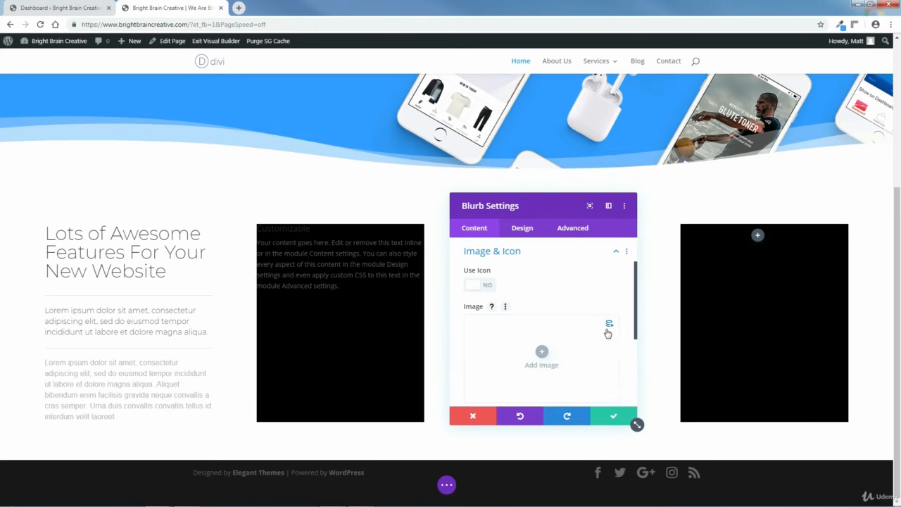
{"action": "left_click", "coordinate": [541, 351]}
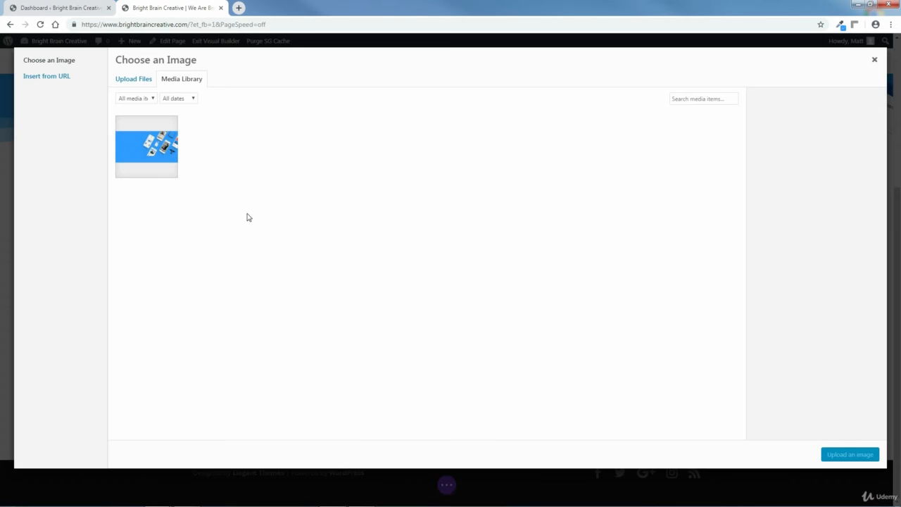
{"action": "left_click", "coordinate": [140, 83]}
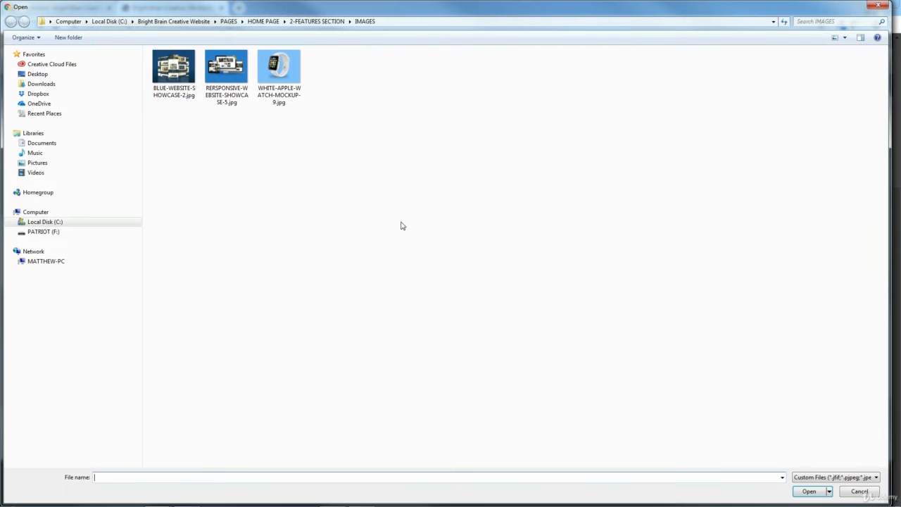
{"action": "left_click", "coordinate": [174, 70]}
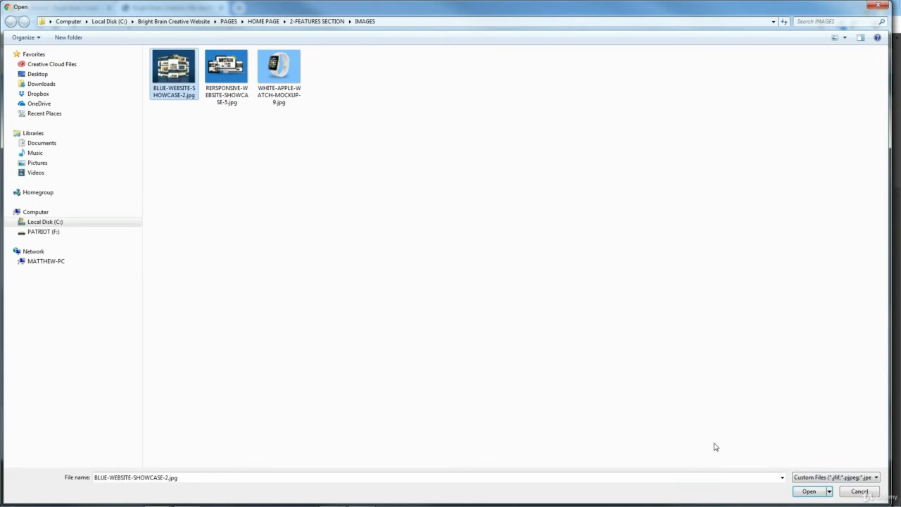
{"action": "left_click", "coordinate": [809, 491]}
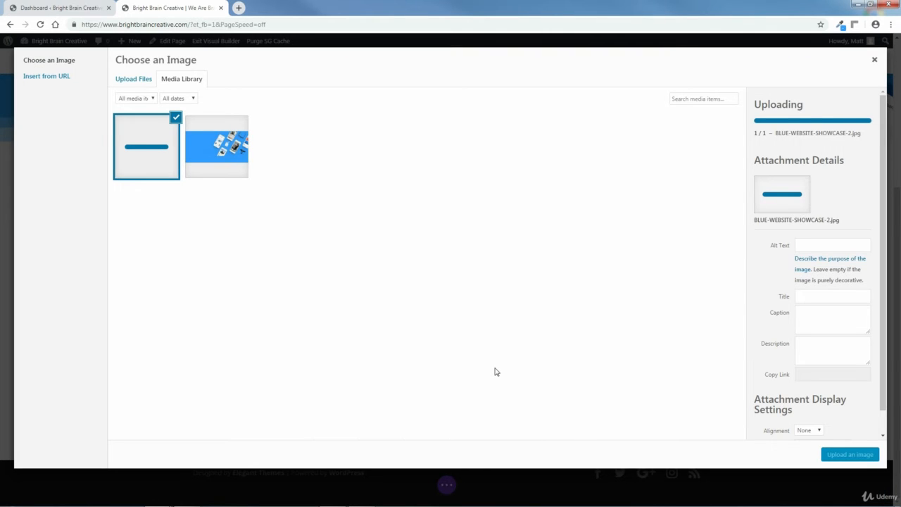
{"action": "left_click", "coordinate": [865, 454]}
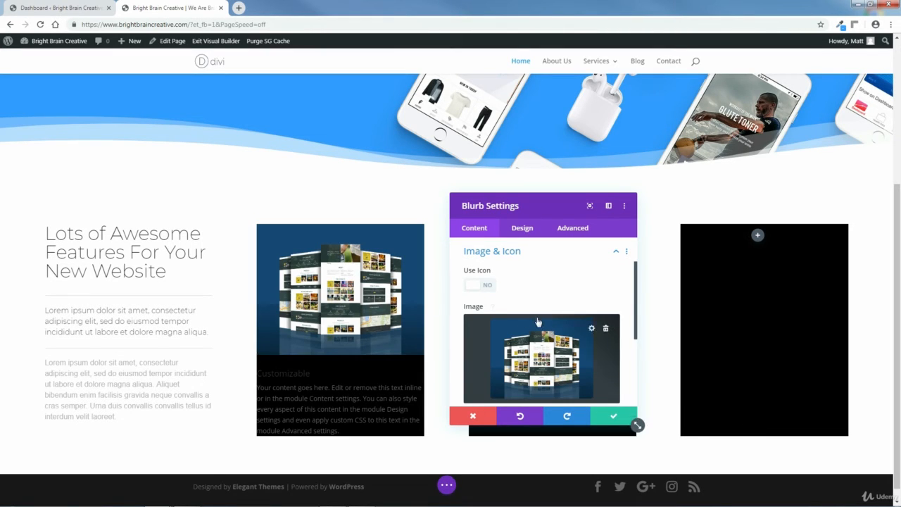
Step: Style the blurb's title text with the Ultra Bold font weight and center alignment
{"action": "left_click", "coordinate": [525, 232]}
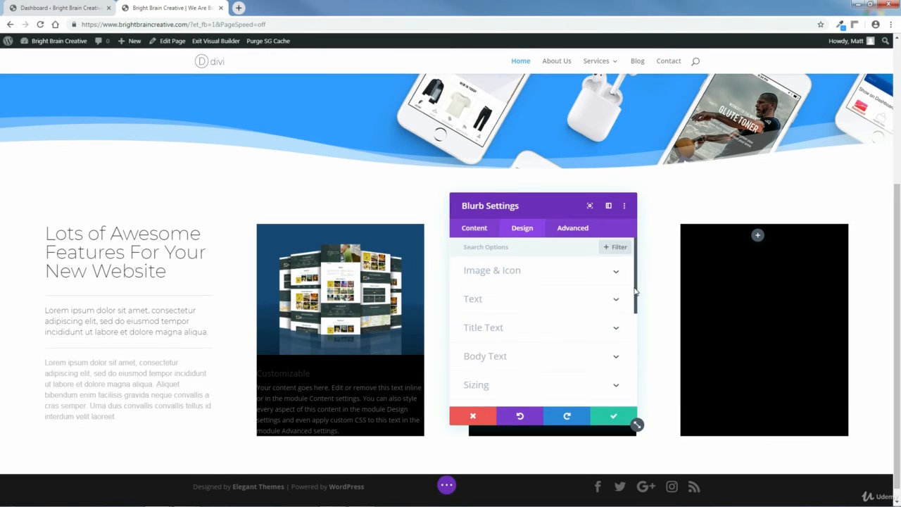
{"action": "left_click_drag", "start_coordinate": [636, 290], "coordinate": [639, 311]}
{"action": "left_click", "coordinate": [618, 276]}
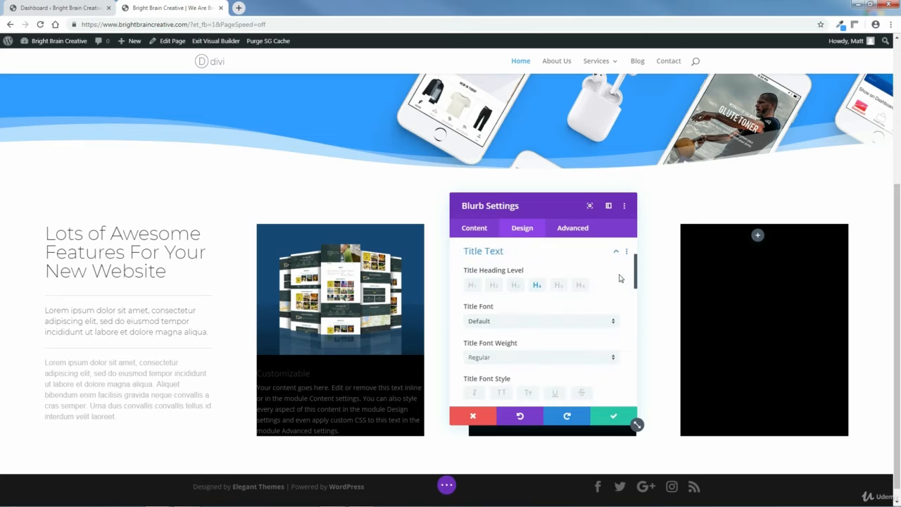
{"action": "scroll", "coordinate": [635, 278], "scroll_direction": "down", "scroll_amount": 3}
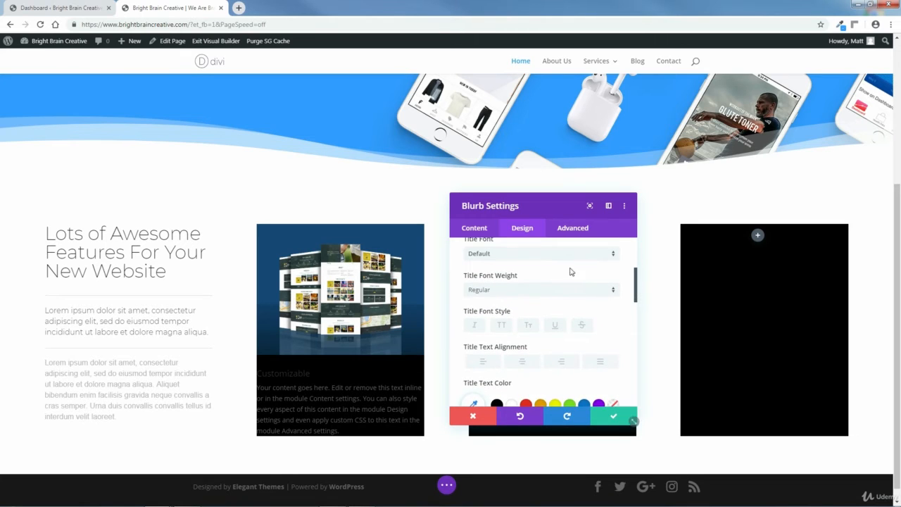
{"action": "left_click", "coordinate": [544, 293]}
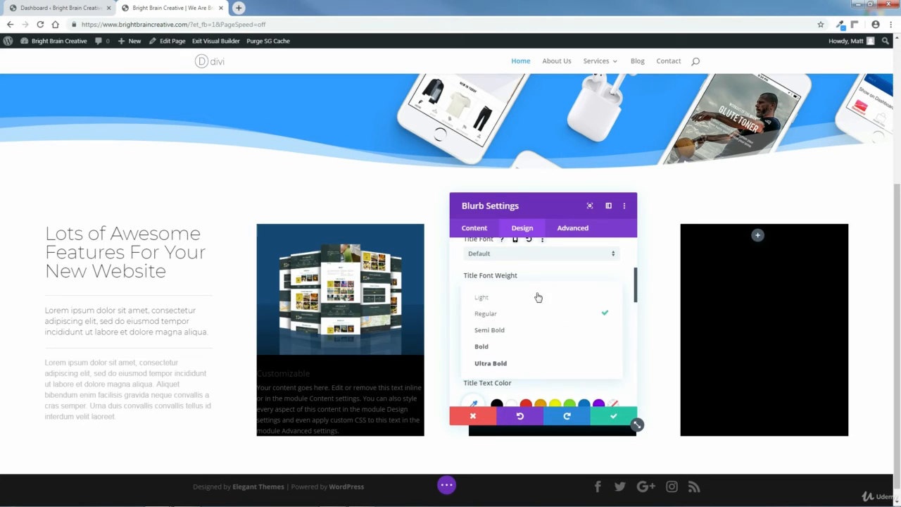
{"action": "left_click", "coordinate": [489, 363]}
{"action": "left_click_drag", "start_coordinate": [638, 295], "coordinate": [637, 307]}
{"action": "left_click", "coordinate": [522, 282]}
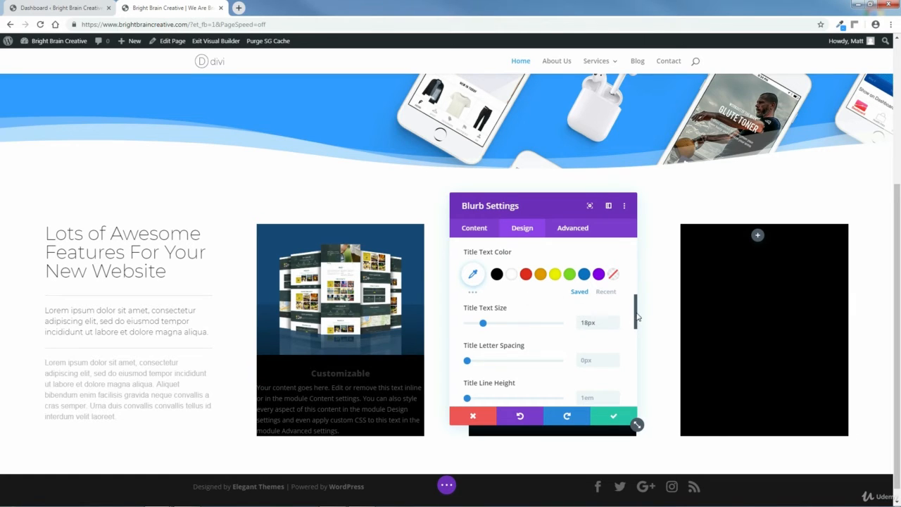
Step: Set the blurb's title text color to white by default and to #545454 for the hover state
{"action": "scroll", "coordinate": [637, 317], "scroll_direction": "up", "scroll_amount": 1}
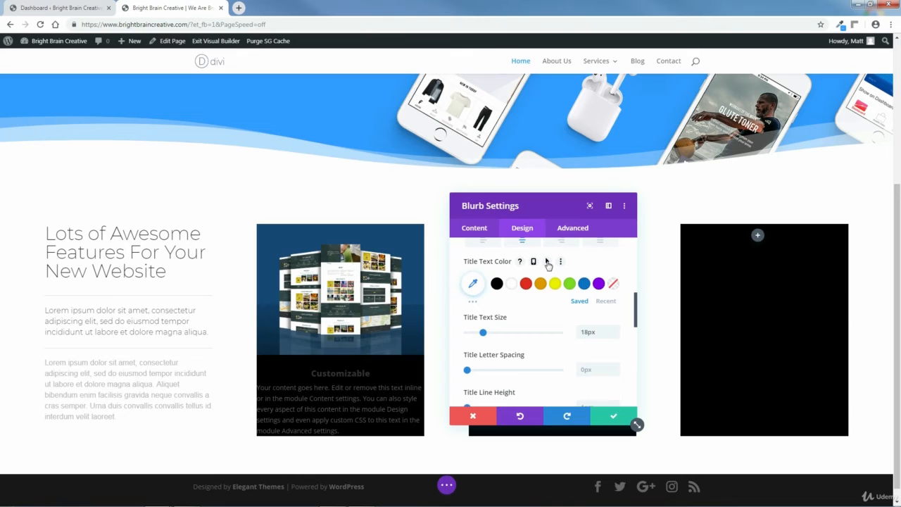
{"action": "left_click", "coordinate": [548, 262]}
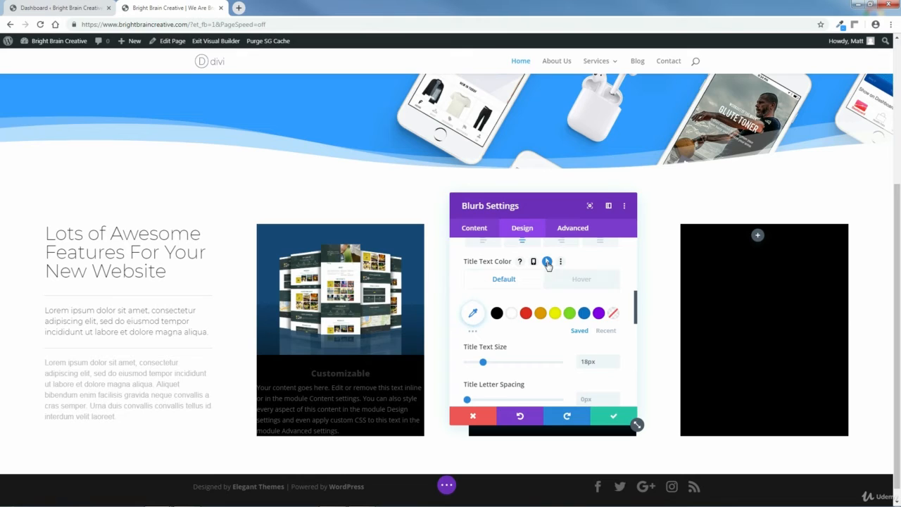
{"action": "left_click", "coordinate": [513, 314]}
{"action": "left_click", "coordinate": [582, 279]}
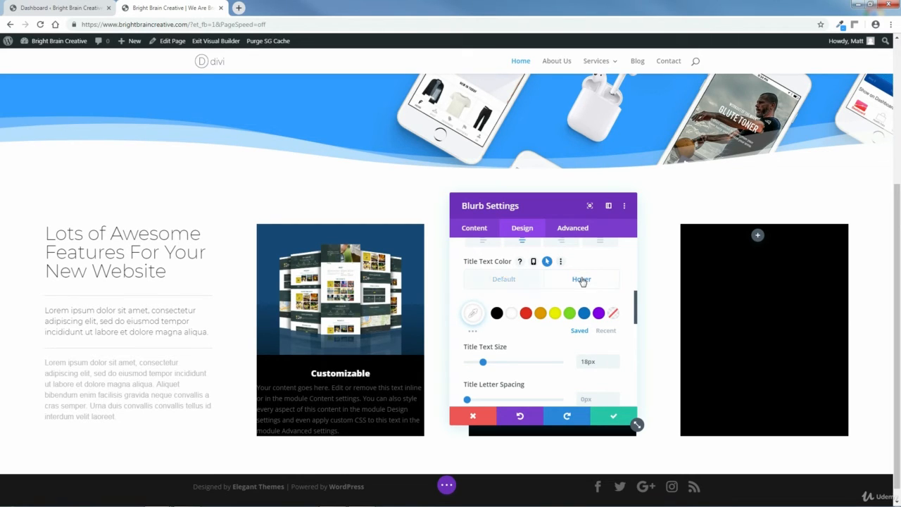
{"action": "left_click", "coordinate": [473, 313]}
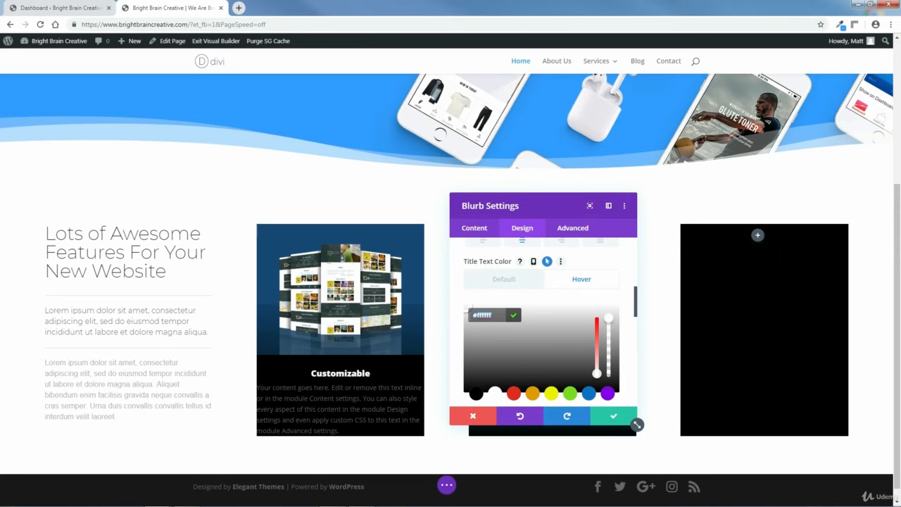
{"action": "left_click", "coordinate": [596, 365]}
{"action": "type", "text": "545454"}
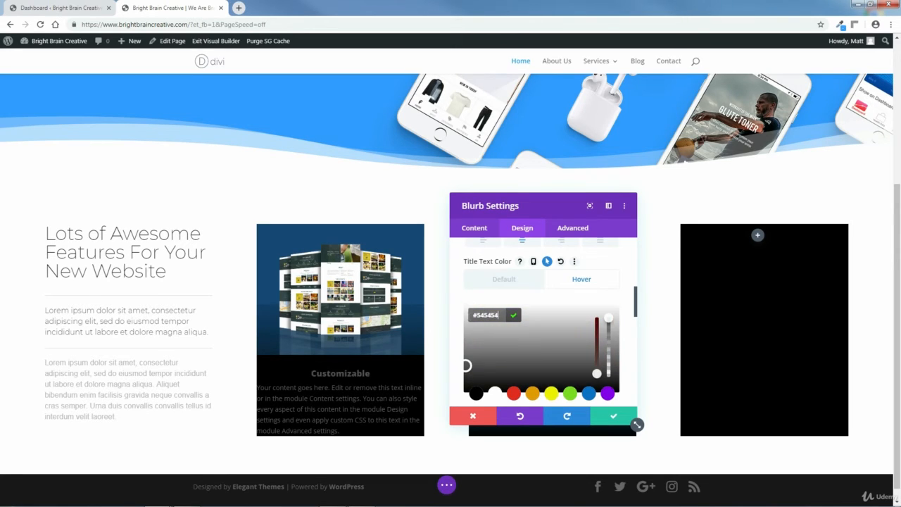
{"action": "left_click", "coordinate": [514, 316]}
Step: Set the blurb's title text size to 24px and collapse the title text options
{"action": "scroll", "coordinate": [639, 306], "scroll_direction": "down", "scroll_amount": 2}
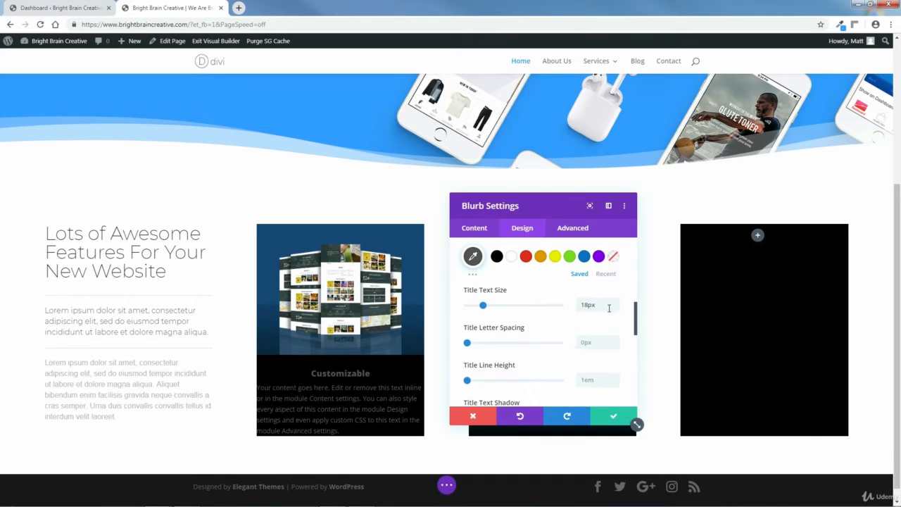
{"action": "left_click", "coordinate": [615, 303]}
{"action": "left_click", "coordinate": [616, 303]}
{"action": "left_click", "coordinate": [615, 304]}
{"action": "left_click", "coordinate": [615, 304]}
{"action": "left_click", "coordinate": [616, 303]}
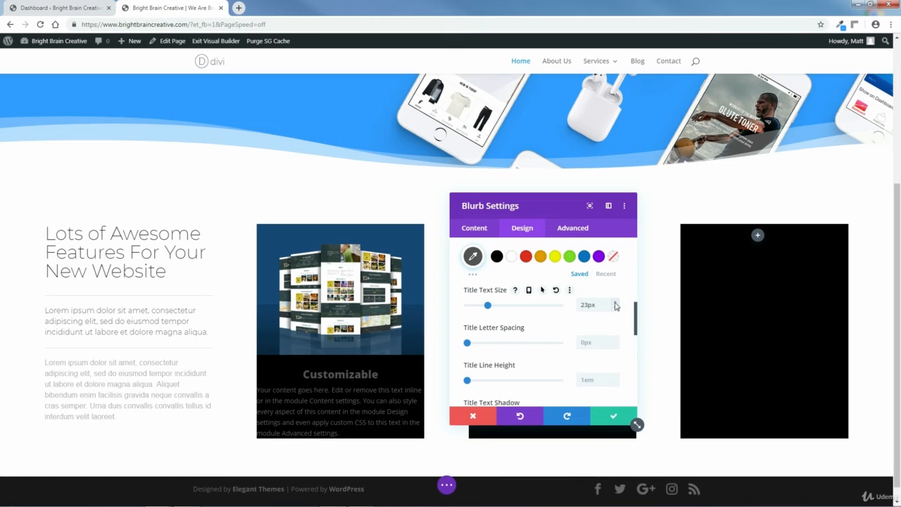
{"action": "left_click", "coordinate": [616, 303]}
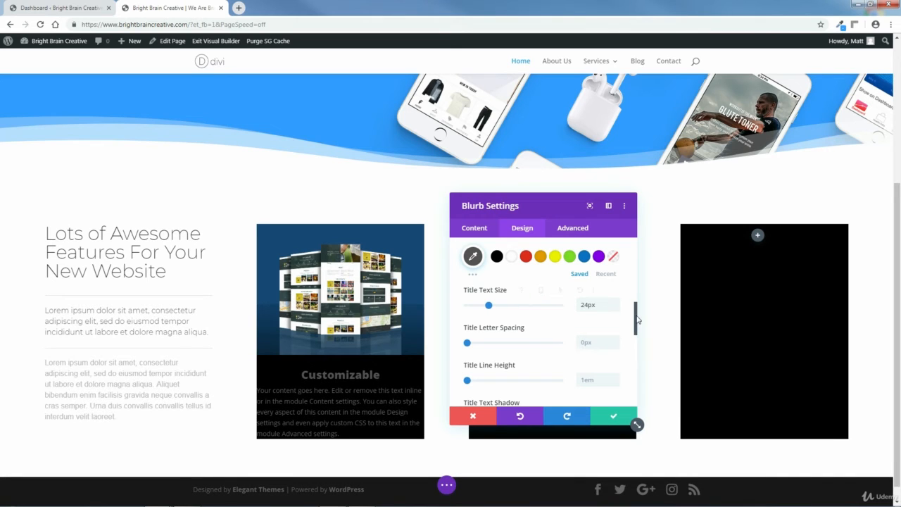
{"action": "scroll", "coordinate": [638, 320], "scroll_direction": "up", "scroll_amount": 5}
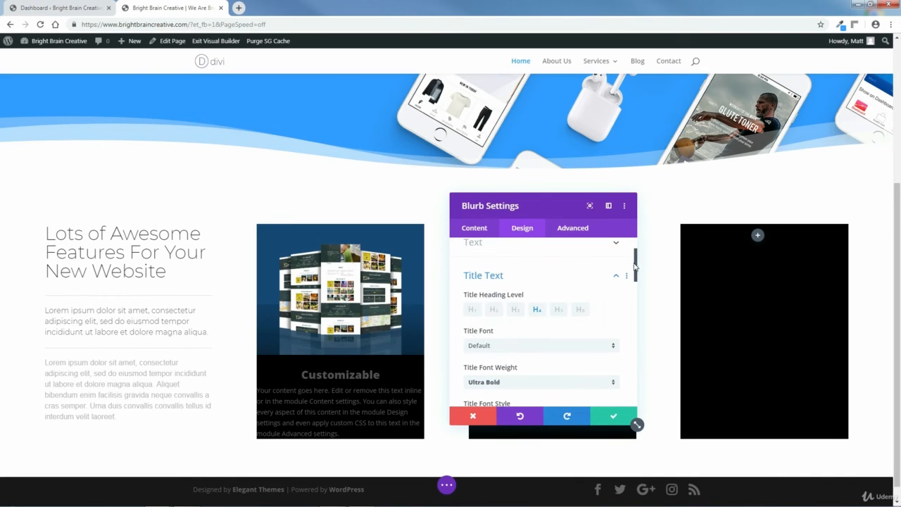
{"action": "left_click", "coordinate": [617, 276]}
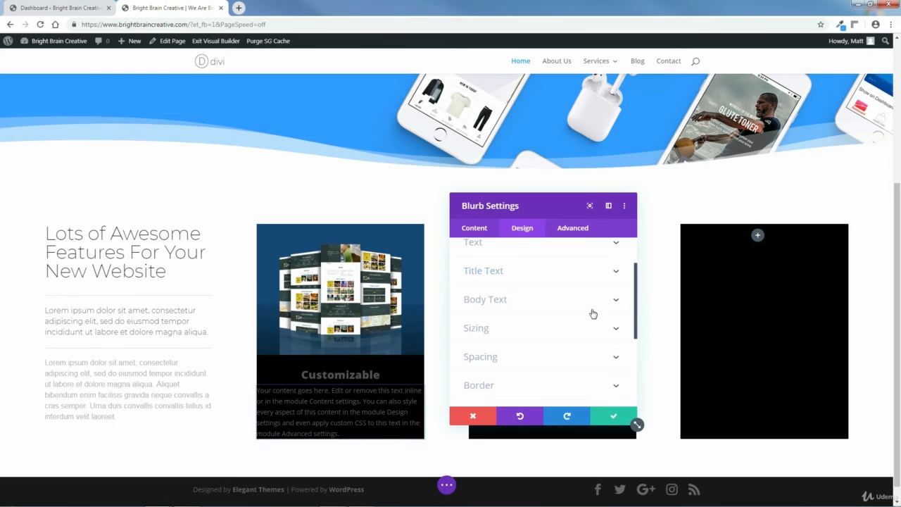
Step: Set the blurb's body text to the Light font weight and center alignment
{"action": "left_click", "coordinate": [615, 301]}
{"action": "scroll", "coordinate": [619, 281], "scroll_direction": "down", "scroll_amount": 1}
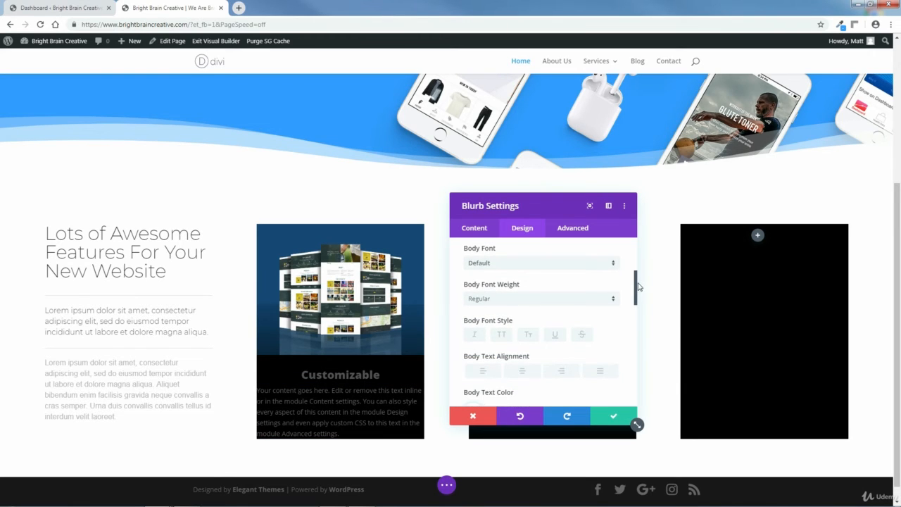
{"action": "left_click", "coordinate": [610, 303]}
{"action": "left_click", "coordinate": [504, 309]}
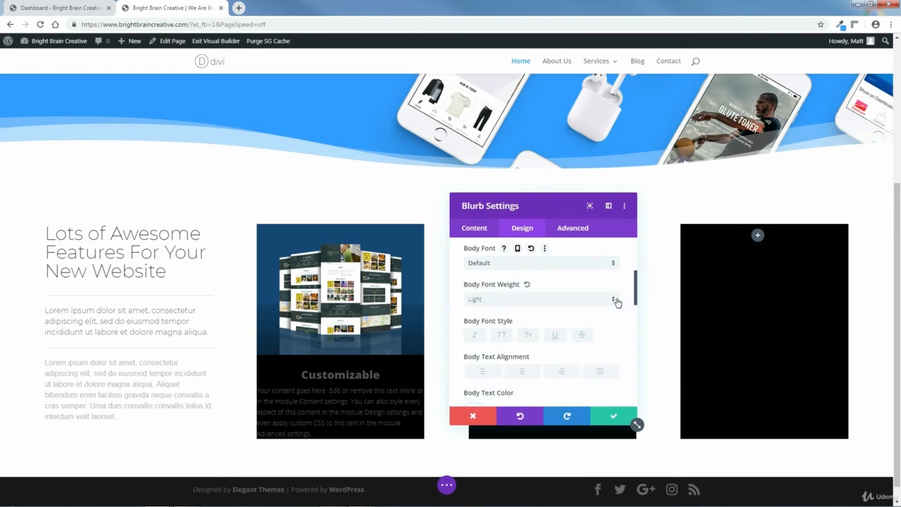
{"action": "scroll", "coordinate": [638, 307], "scroll_direction": "down", "scroll_amount": 1}
{"action": "scroll", "coordinate": [639, 307], "scroll_direction": "down", "scroll_amount": 1}
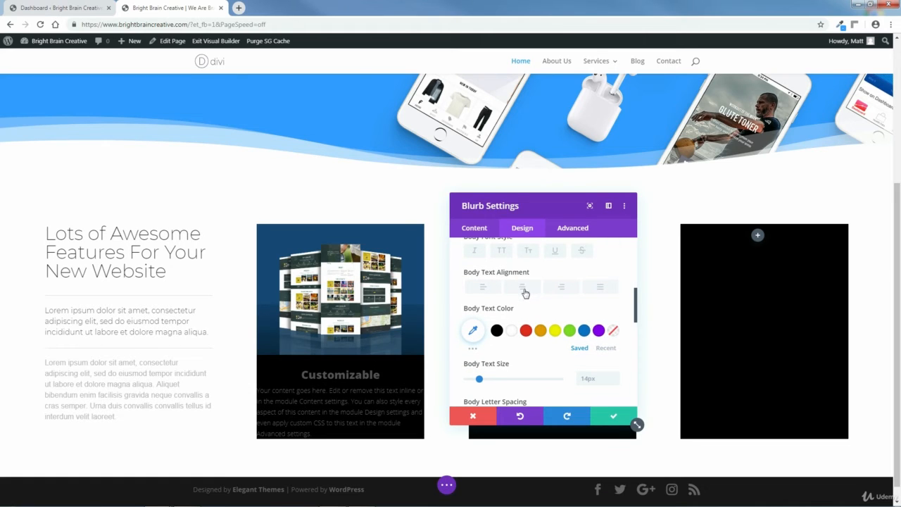
{"action": "left_click", "coordinate": [522, 286]}
Step: Set the blurb's body text color to white by default and to #828282 for the hover state
{"action": "scroll", "coordinate": [637, 300], "scroll_direction": "down", "scroll_amount": 1}
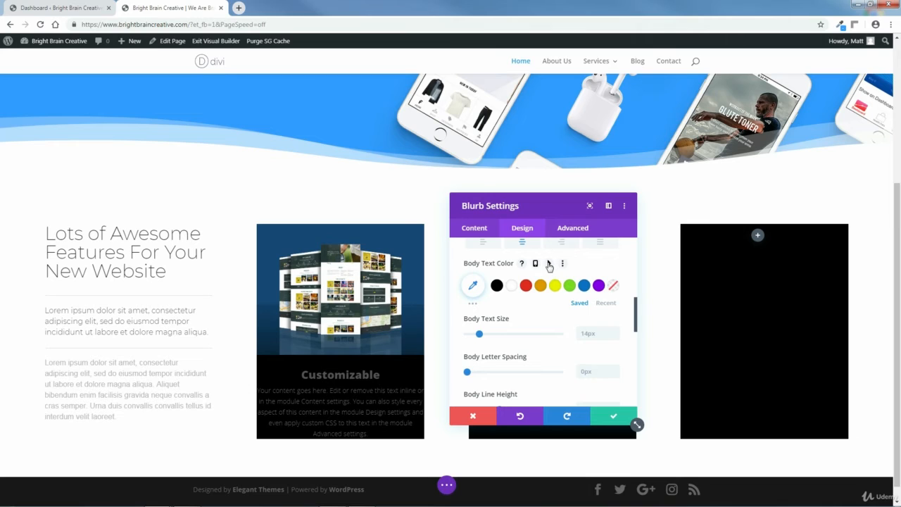
{"action": "left_click", "coordinate": [549, 264]}
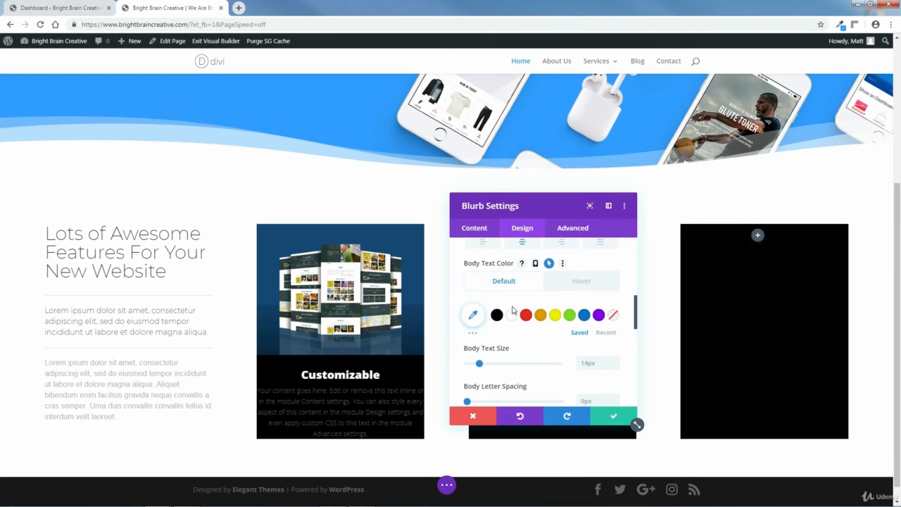
{"action": "left_click", "coordinate": [512, 314]}
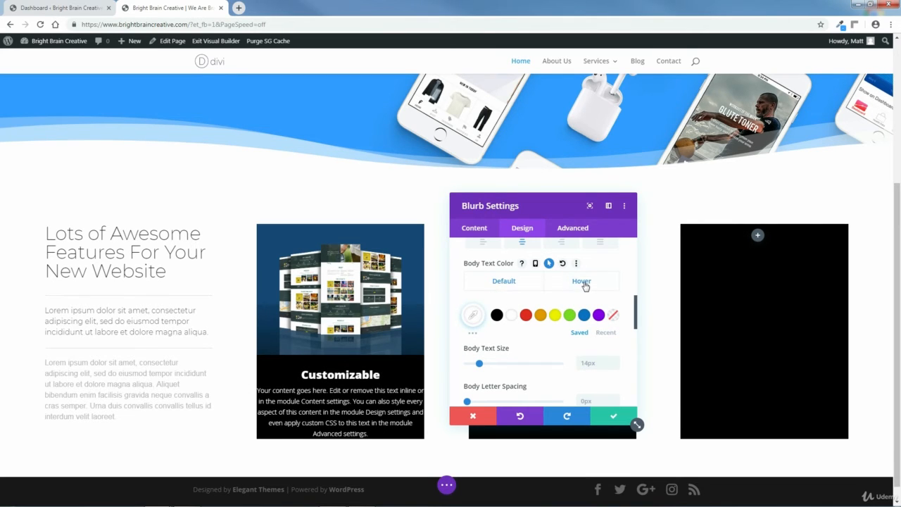
{"action": "left_click", "coordinate": [583, 282]}
{"action": "left_click", "coordinate": [473, 315]}
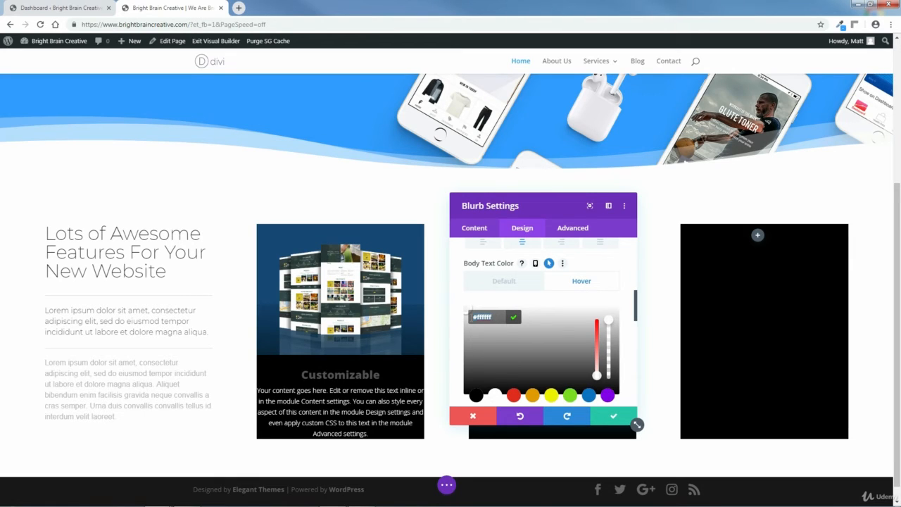
{"action": "type", "text": "82"}
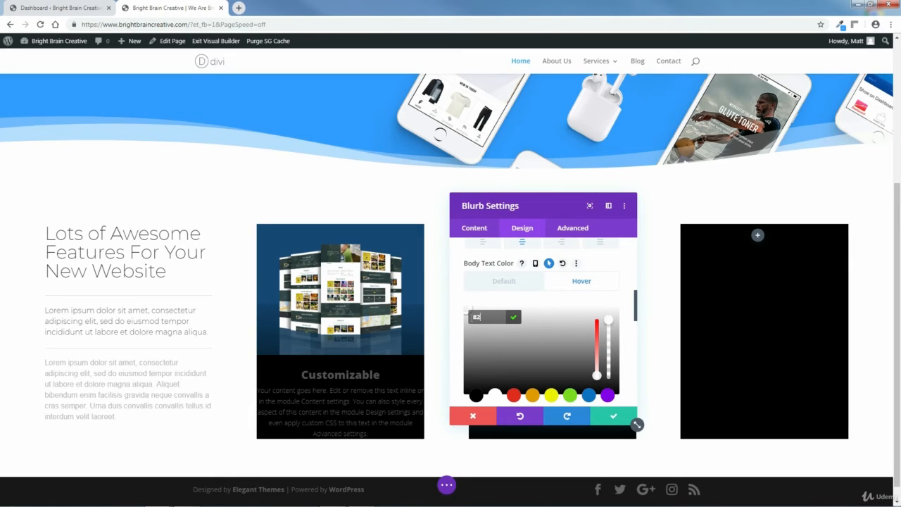
{"action": "type", "text": "8282"}
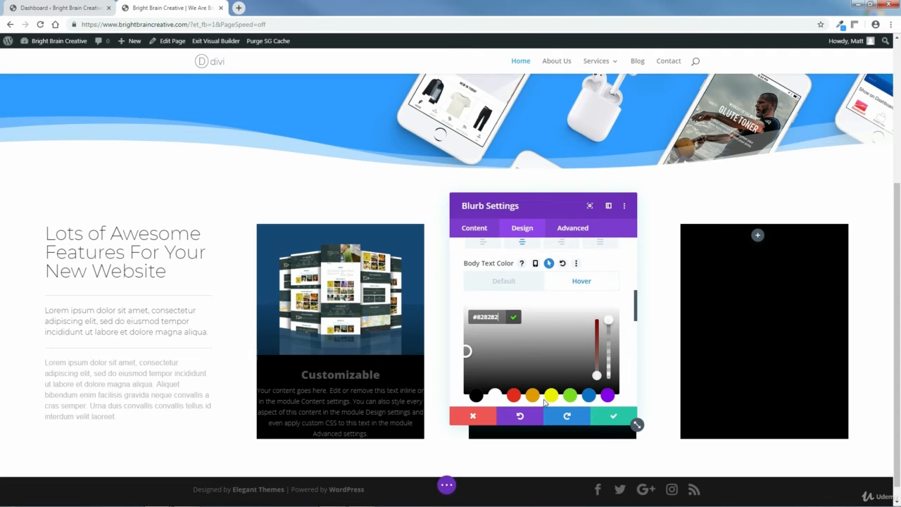
{"action": "left_click", "coordinate": [515, 319]}
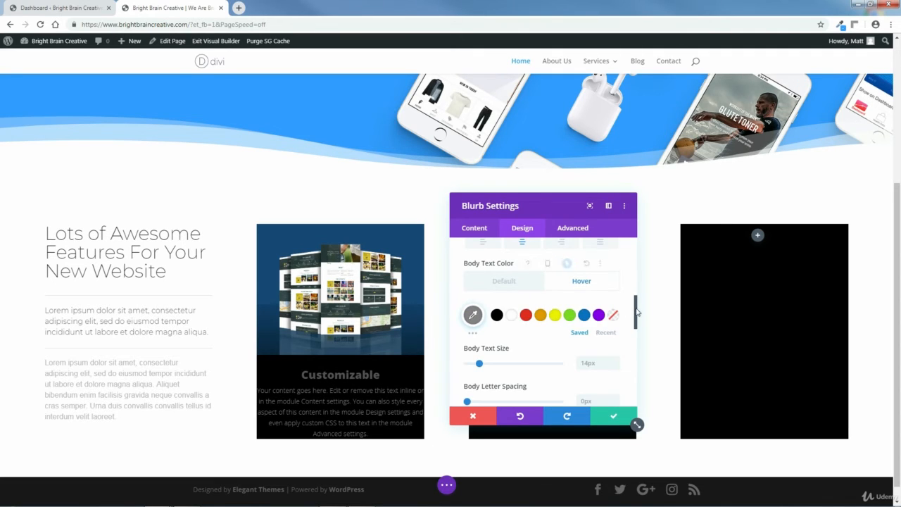
Step: Set the blurb's body text size to 16px and collapse the body text options
{"action": "scroll", "coordinate": [596, 302], "scroll_direction": "down", "scroll_amount": 2}
{"action": "left_click", "coordinate": [615, 299]}
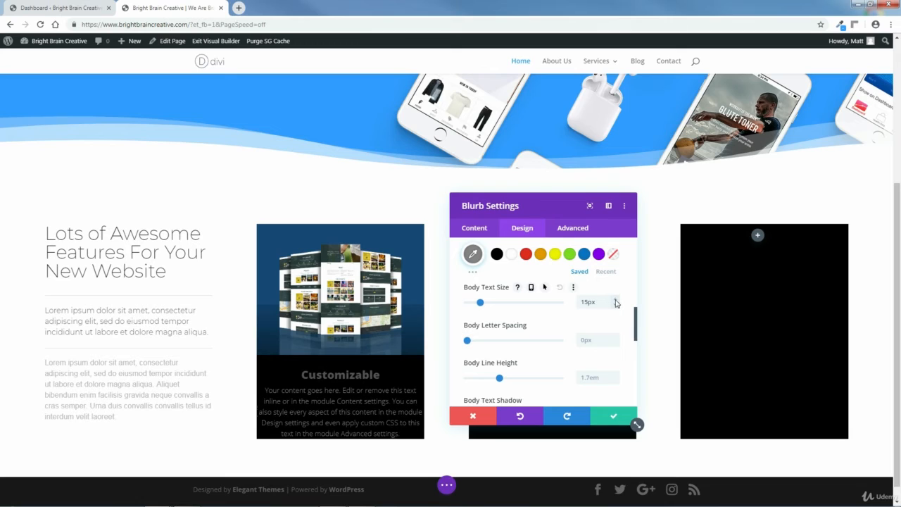
{"action": "left_click", "coordinate": [615, 299]}
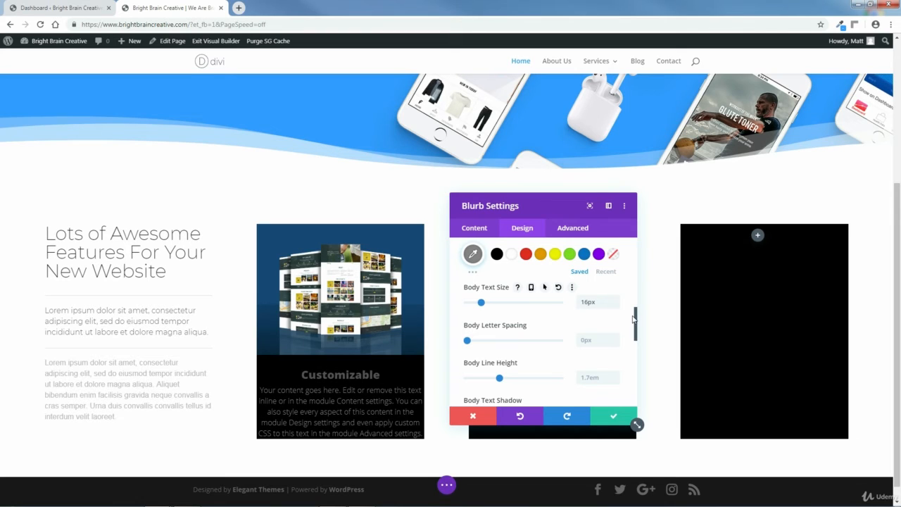
{"action": "scroll", "coordinate": [634, 312], "scroll_direction": "up", "scroll_amount": 4}
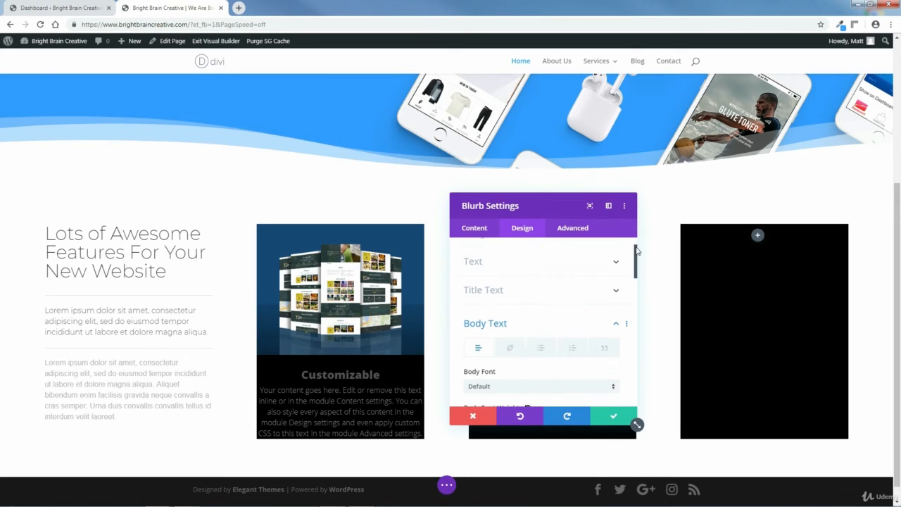
{"action": "left_click", "coordinate": [615, 332]}
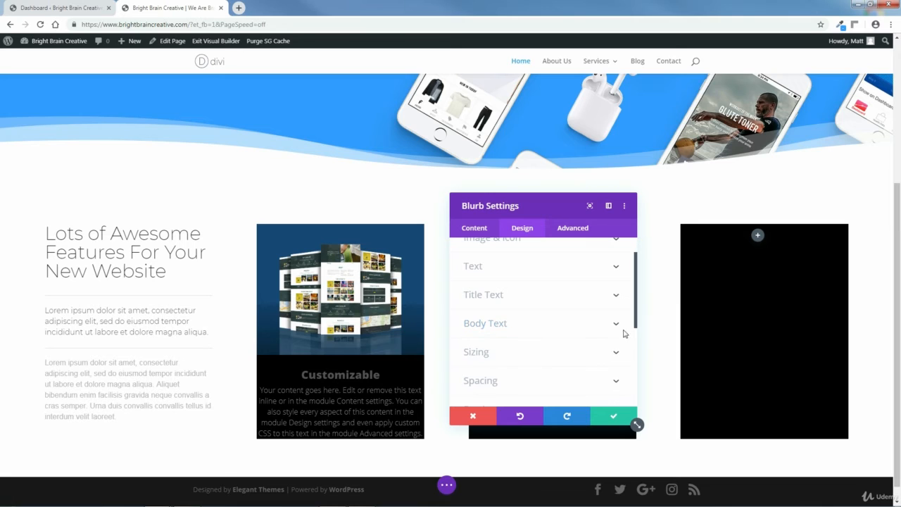
Step: Apply the first box shadow preset, the even shadow on all sides, to the blurb
{"action": "scroll", "coordinate": [620, 314], "scroll_direction": "down", "scroll_amount": 5}
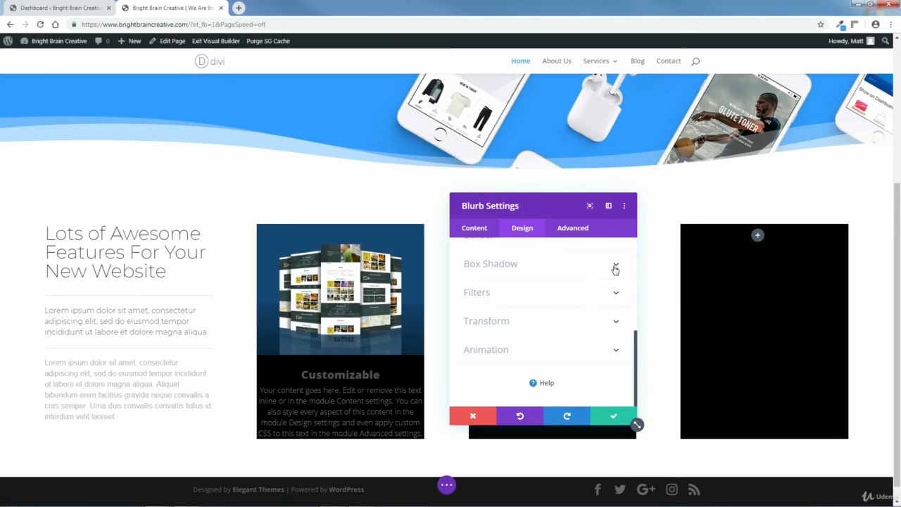
{"action": "left_click", "coordinate": [615, 266]}
{"action": "left_click", "coordinate": [533, 301]}
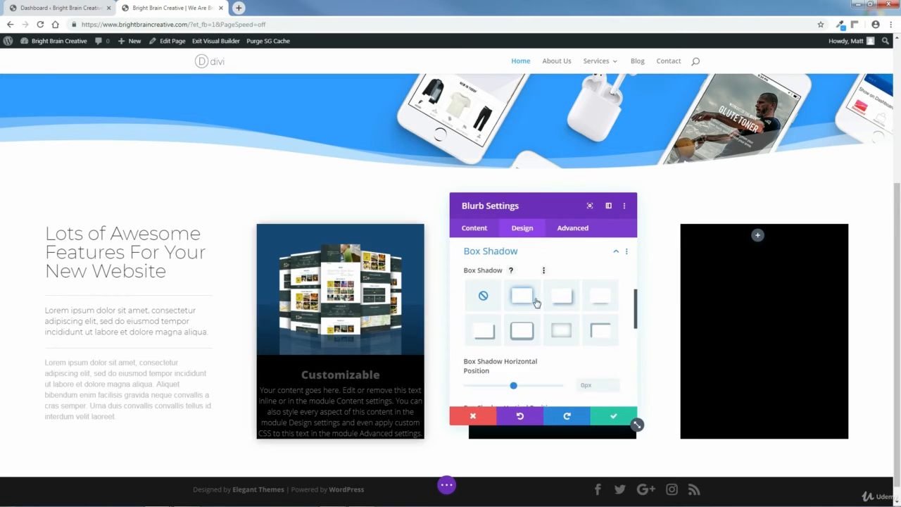
Step: Enable hover values for the box shadow blur strength, lowering the default blur and using 18px for the hover state
{"action": "left_click_drag", "start_coordinate": [635, 304], "coordinate": [640, 337]}
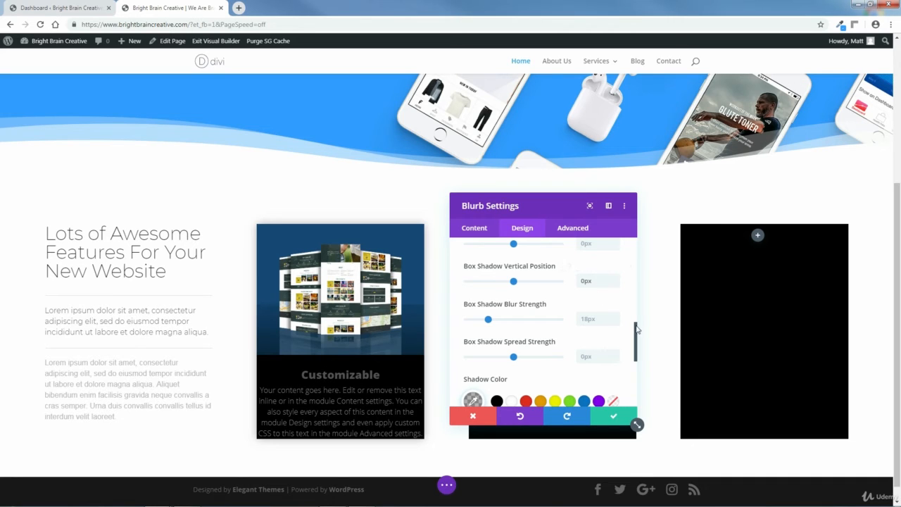
{"action": "left_click_drag", "start_coordinate": [637, 330], "coordinate": [639, 335]}
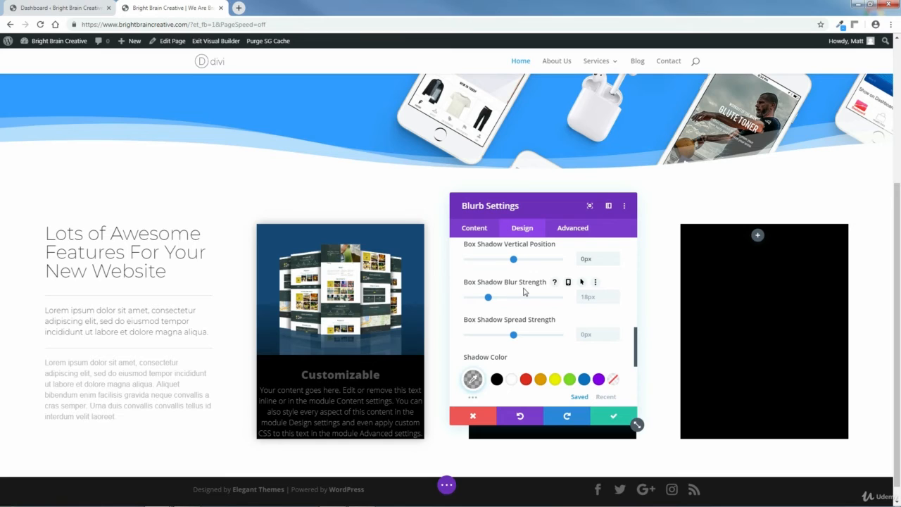
{"action": "left_click", "coordinate": [580, 282]}
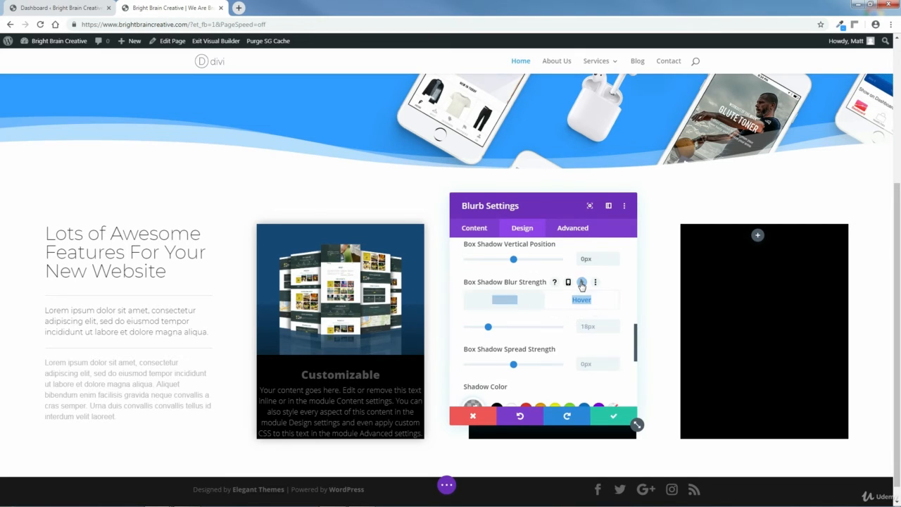
{"action": "left_click", "coordinate": [613, 332]}
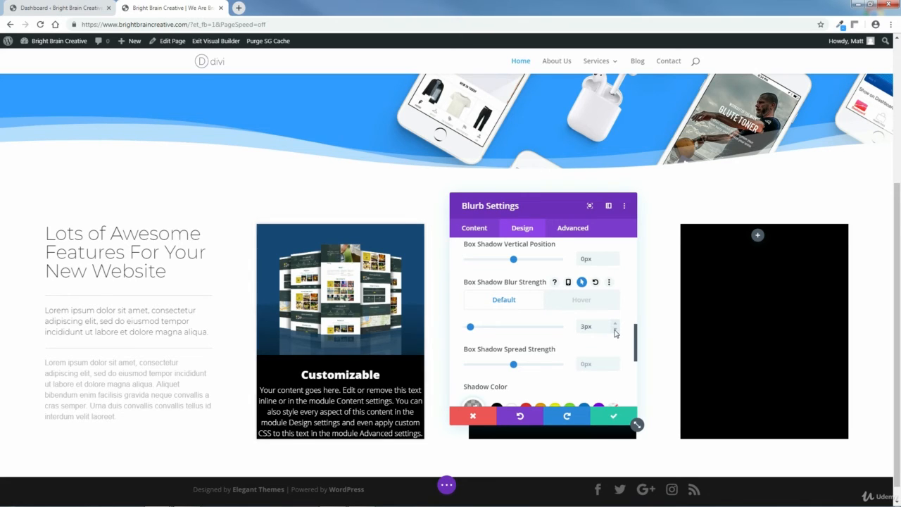
{"action": "left_click", "coordinate": [579, 300]}
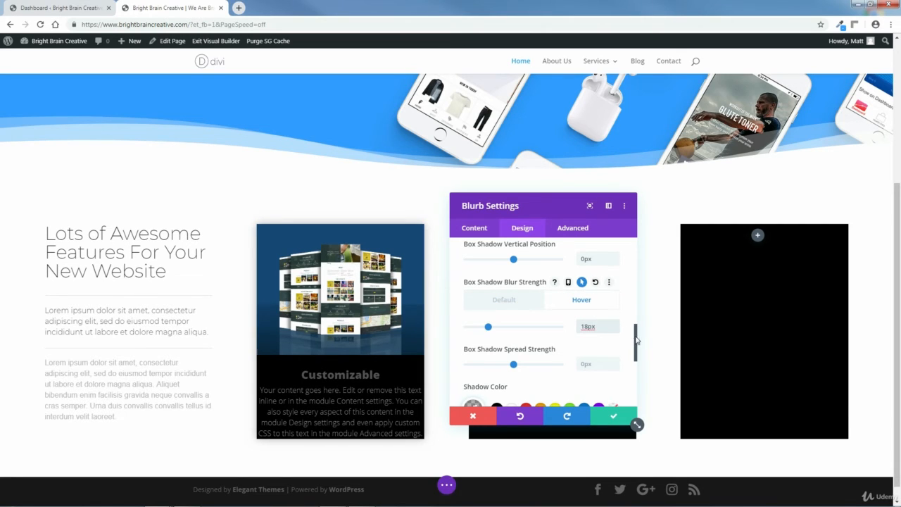
Step: Set the blurb's box shadow color to #828282 and collapse the box shadow options
{"action": "left_click_drag", "start_coordinate": [637, 340], "coordinate": [636, 352]}
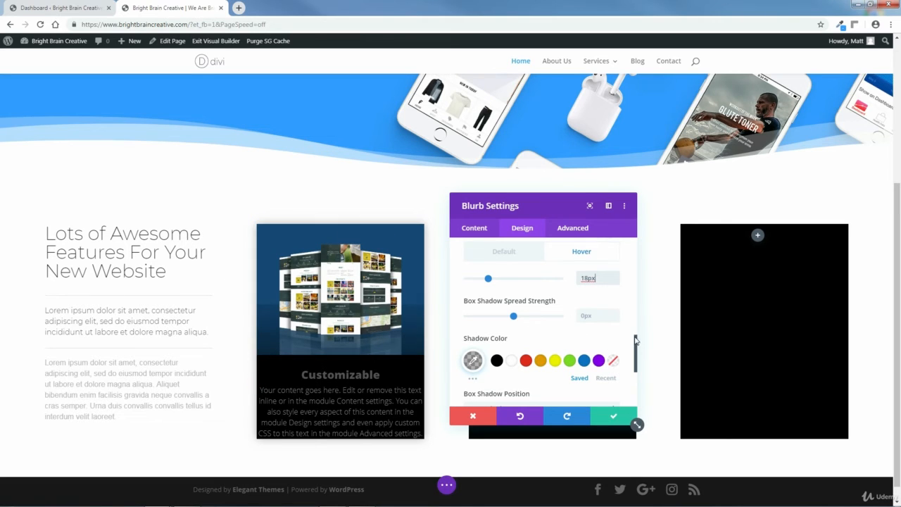
{"action": "left_click_drag", "start_coordinate": [635, 341], "coordinate": [637, 351]}
{"action": "left_click", "coordinate": [474, 322]}
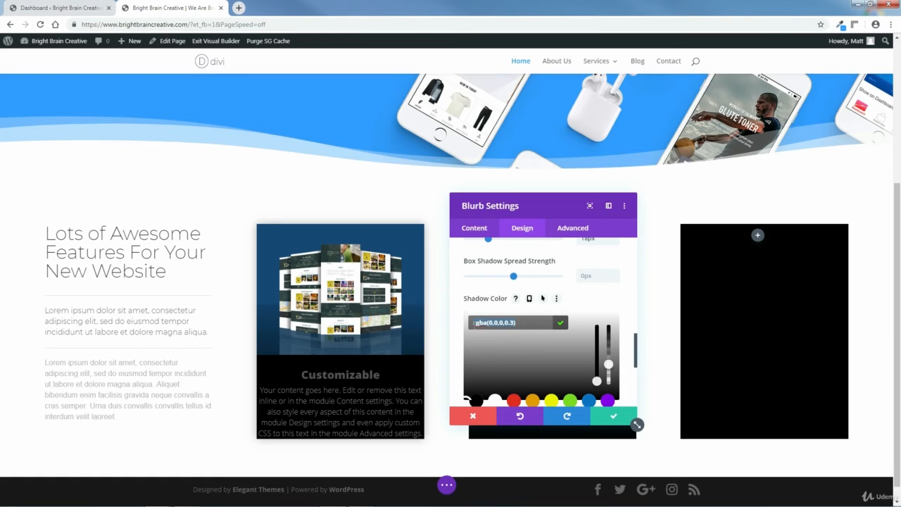
{"action": "type", "text": "#828282"}
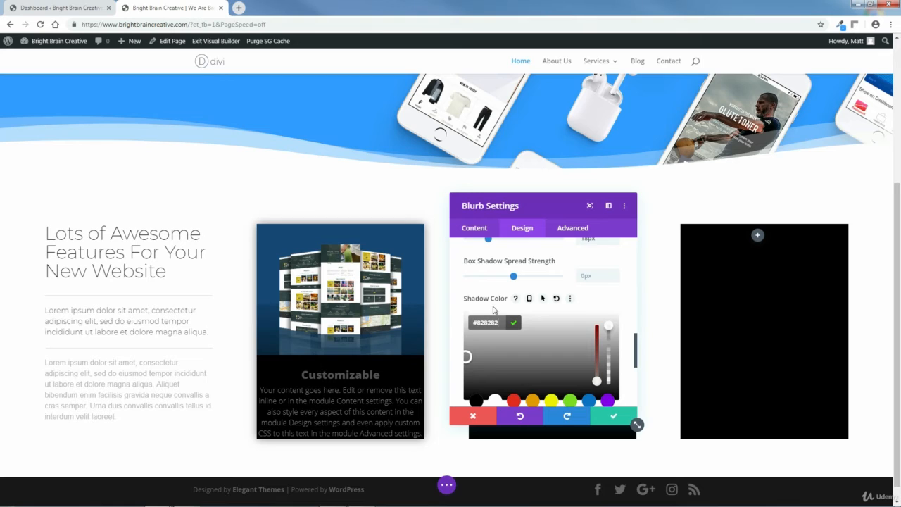
{"action": "left_click", "coordinate": [516, 323]}
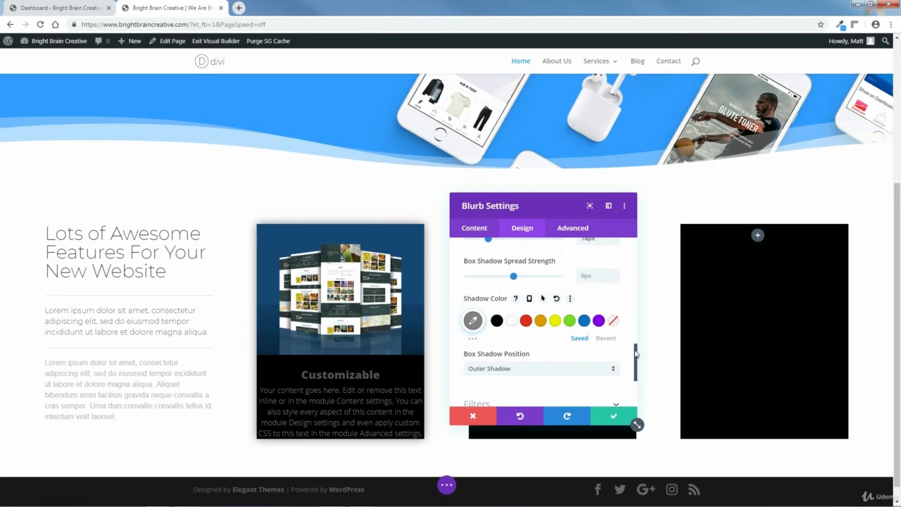
{"action": "left_click_drag", "start_coordinate": [636, 354], "coordinate": [637, 295]}
{"action": "left_click", "coordinate": [616, 282]}
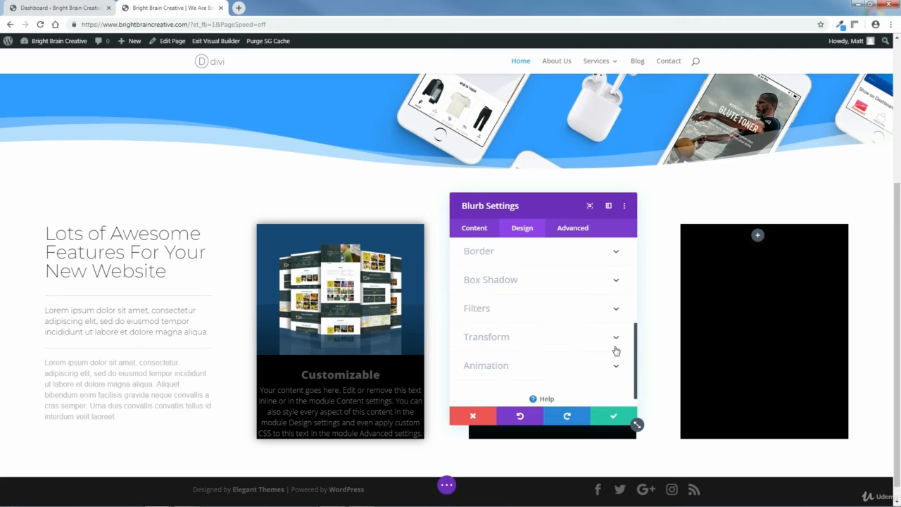
Step: Give the blurb a Slide animation with its direction set to Up
{"action": "left_click", "coordinate": [616, 365]}
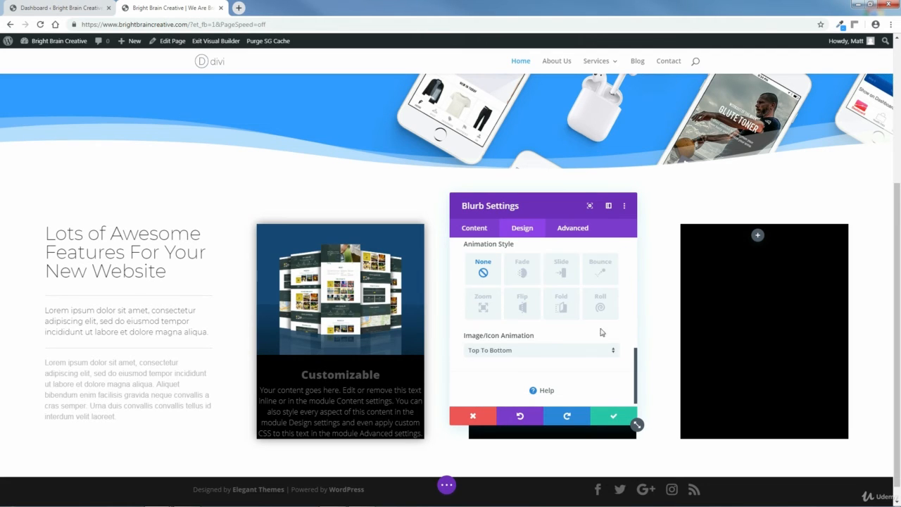
{"action": "left_click", "coordinate": [560, 271]}
{"action": "scroll", "coordinate": [637, 338], "scroll_direction": "down", "scroll_amount": 1}
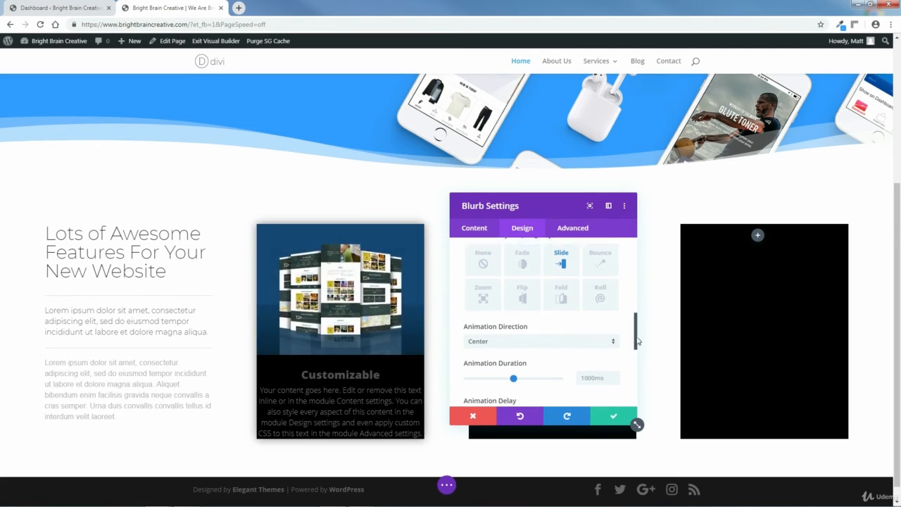
{"action": "left_click_drag", "start_coordinate": [637, 341], "coordinate": [638, 352]}
{"action": "left_click", "coordinate": [603, 288]}
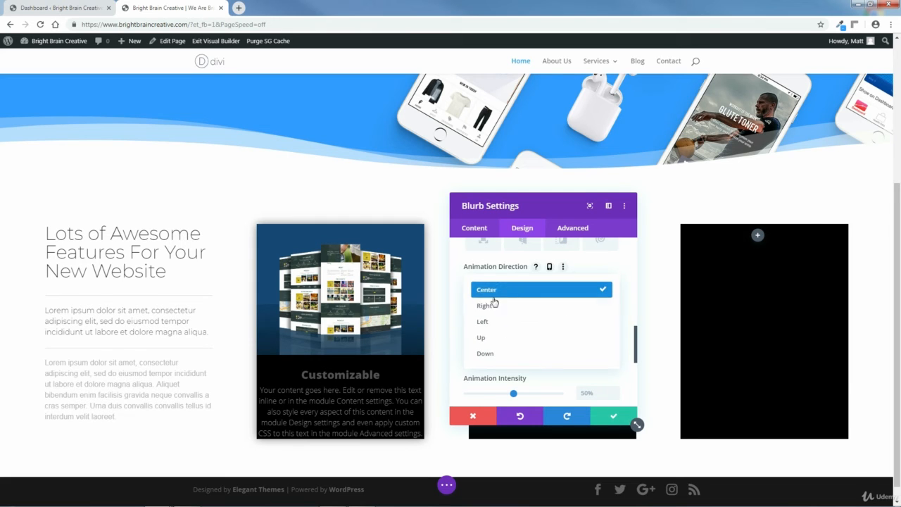
{"action": "left_click", "coordinate": [602, 334]}
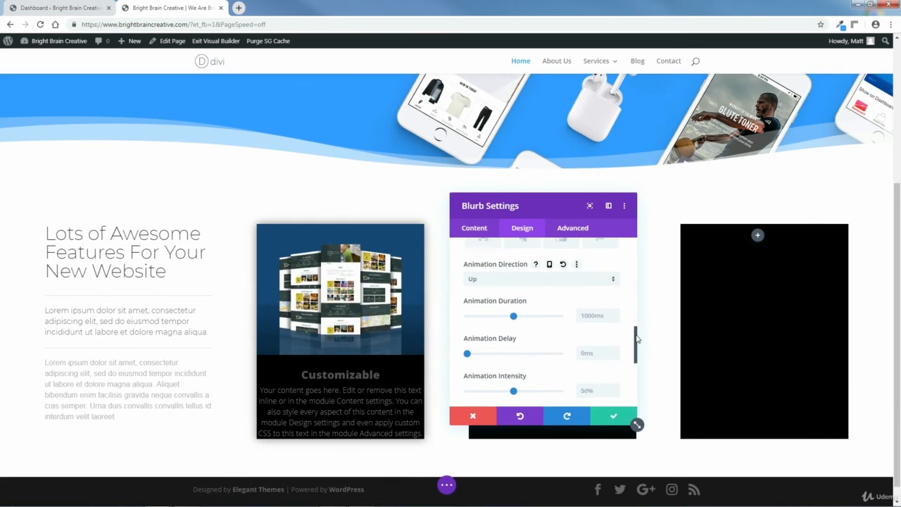
Step: Set the animation's starting opacity to 100% and save the blurb settings
{"action": "left_click_drag", "start_coordinate": [637, 335], "coordinate": [639, 359]}
{"action": "left_click", "coordinate": [597, 328]}
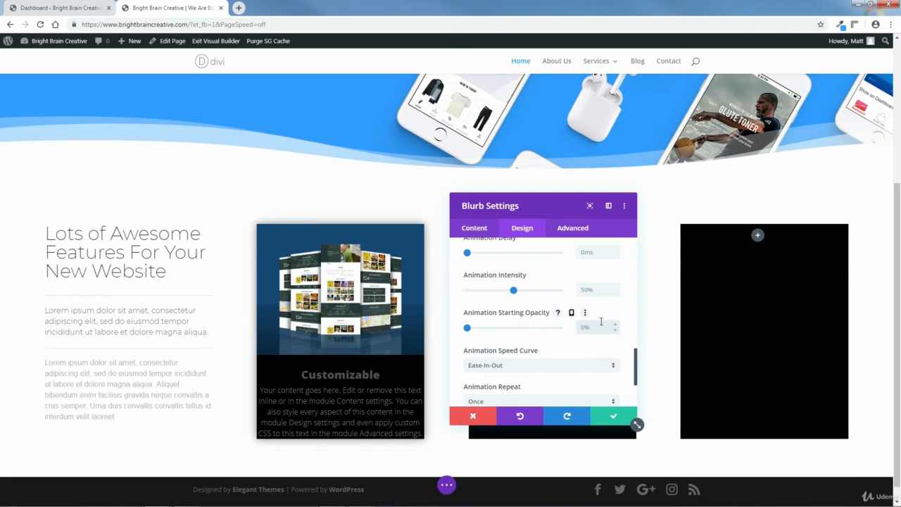
{"action": "type", "text": "100%"}
{"action": "left_click", "coordinate": [613, 420]}
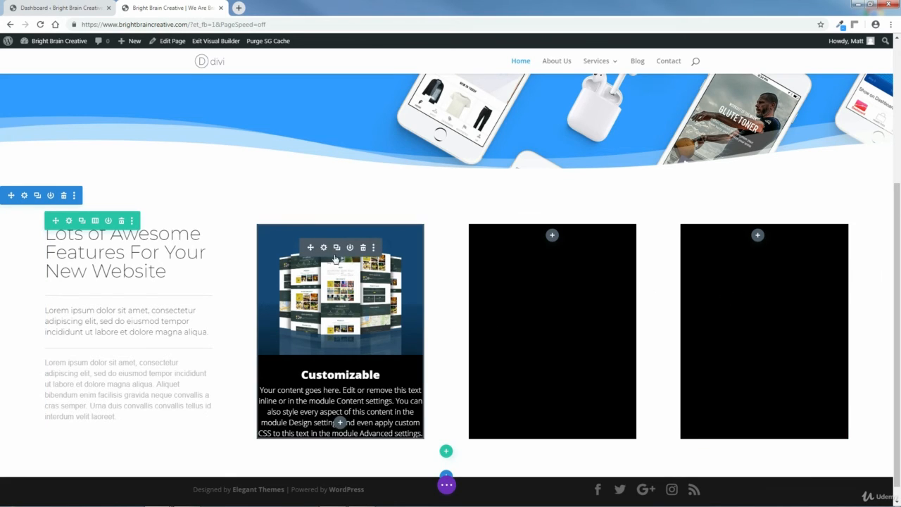
Step: Duplicate the Customizable blurb and move the copy into the row's third column
{"action": "left_click", "coordinate": [336, 248]}
{"action": "scroll", "coordinate": [521, 375], "scroll_direction": "down", "scroll_amount": 2}
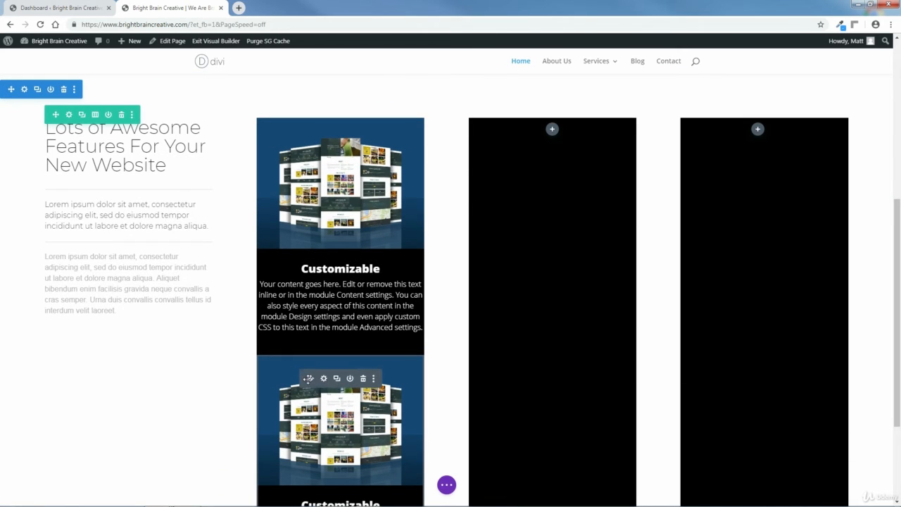
{"action": "left_click_drag", "start_coordinate": [308, 377], "coordinate": [575, 290]}
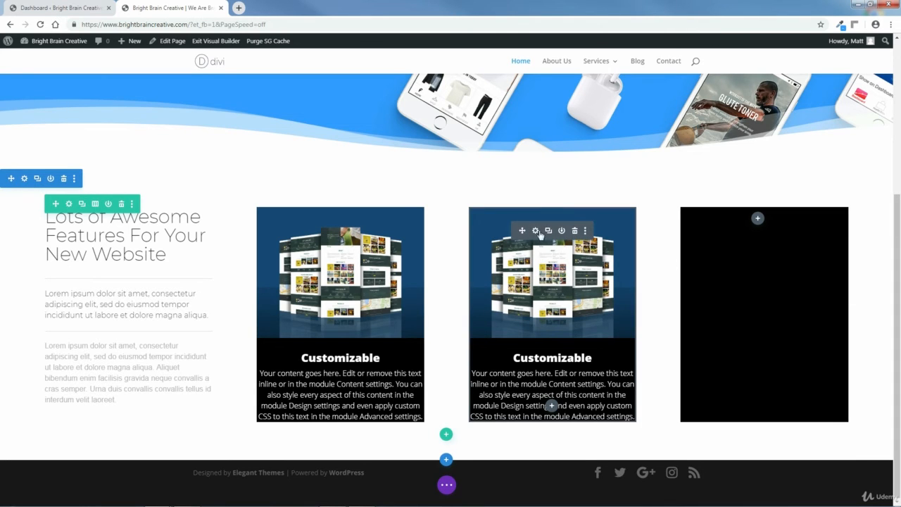
Step: Duplicate the third column's blurb and move the copy into the empty fourth column
{"action": "left_click", "coordinate": [548, 233]}
{"action": "scroll", "coordinate": [492, 300], "scroll_direction": "down", "scroll_amount": 2}
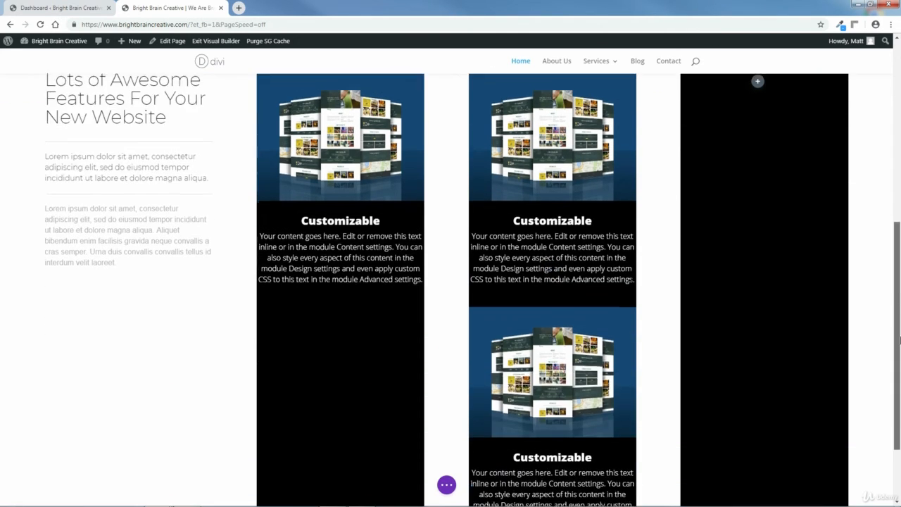
{"action": "mouse_move", "coordinate": [517, 320]}
{"action": "left_click_drag", "start_coordinate": [520, 321], "coordinate": [737, 224]}
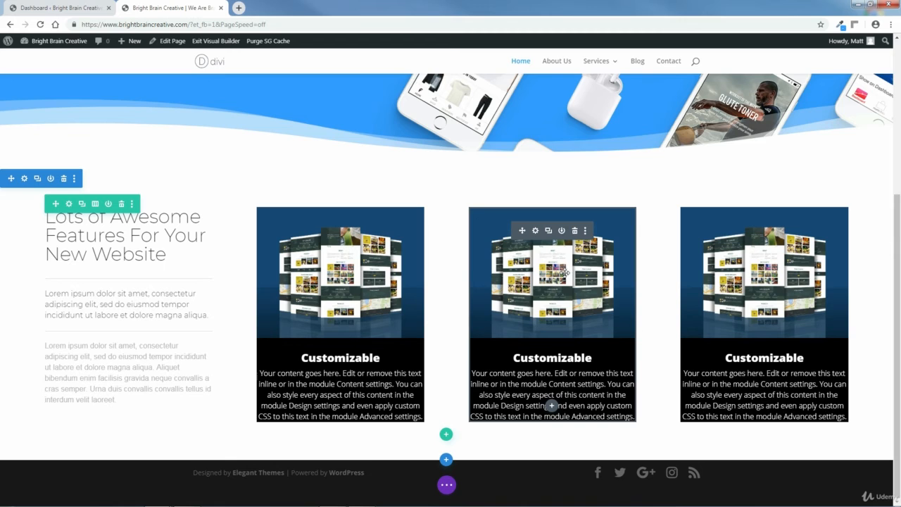
Step: Open the settings of the third column's blurb and change its title to "Responsive"
{"action": "left_click", "coordinate": [535, 231]}
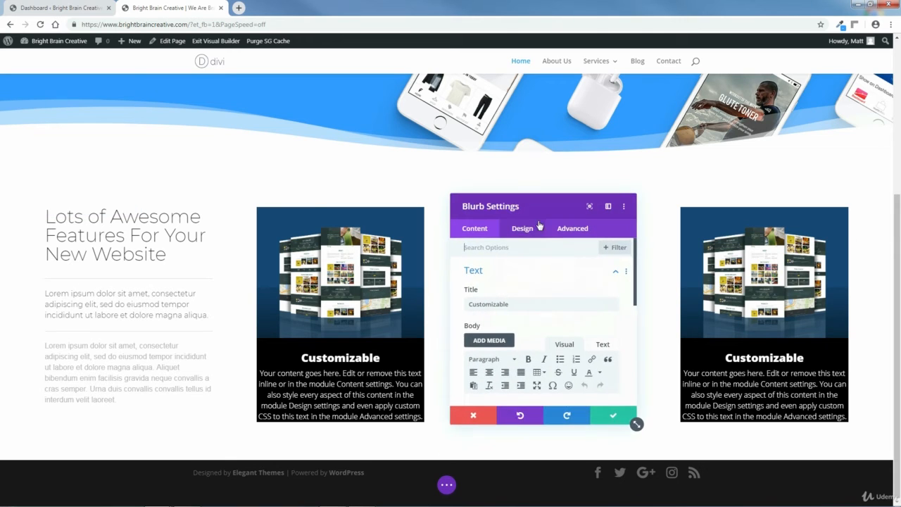
{"action": "left_click_drag", "start_coordinate": [541, 207], "coordinate": [747, 207]}
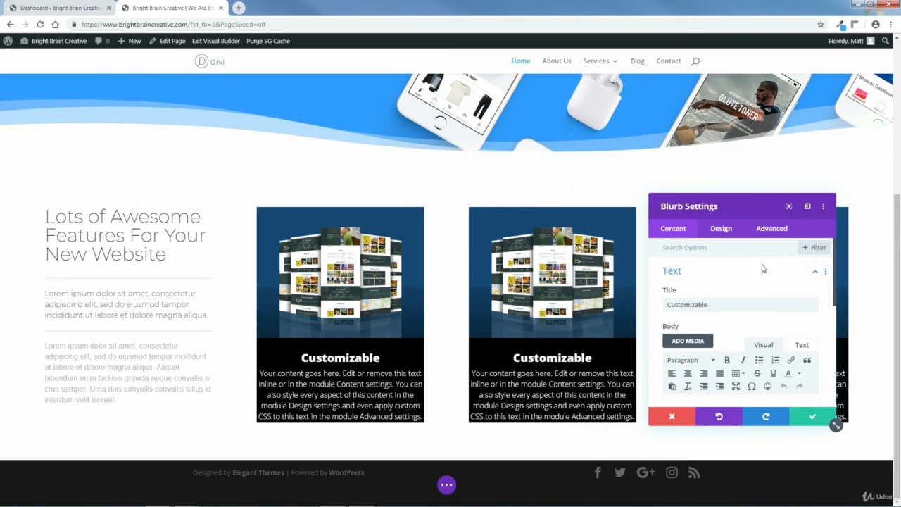
{"action": "left_click_drag", "start_coordinate": [725, 305], "coordinate": [656, 308]}
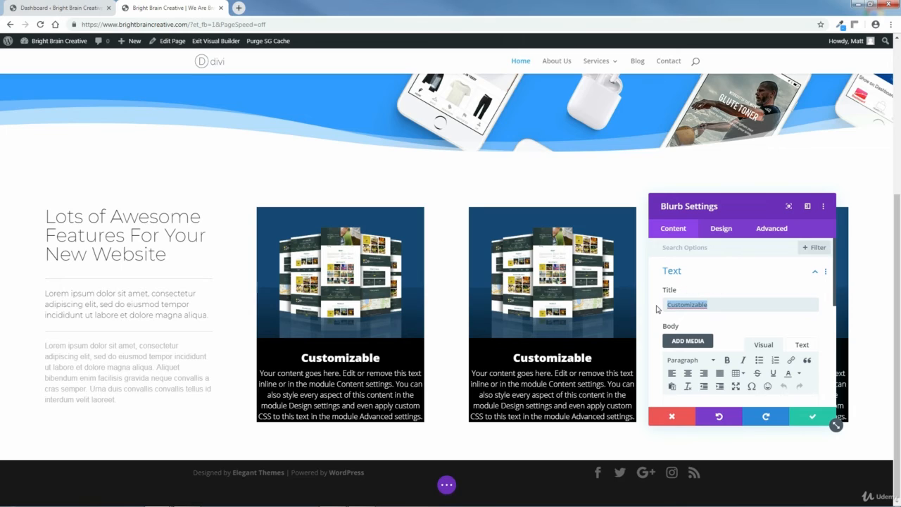
{"action": "type", "text": "Respon"}
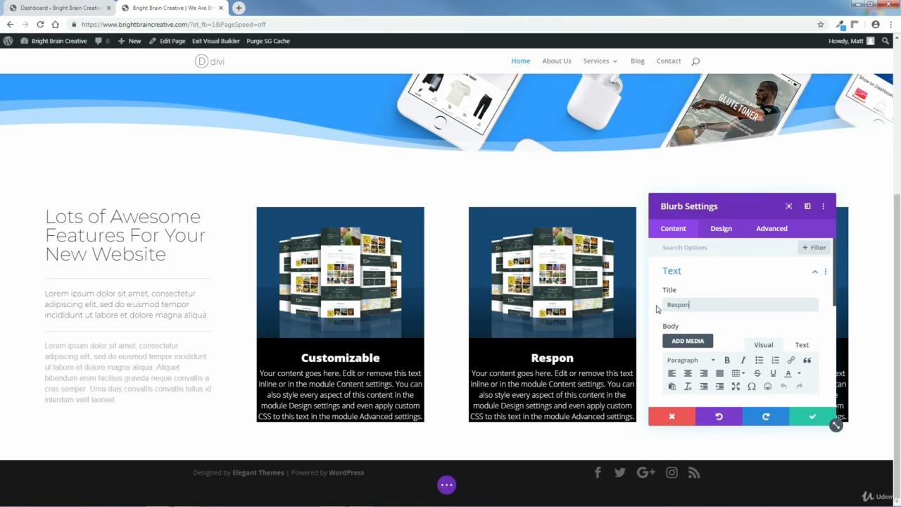
{"action": "type", "text": "sive"}
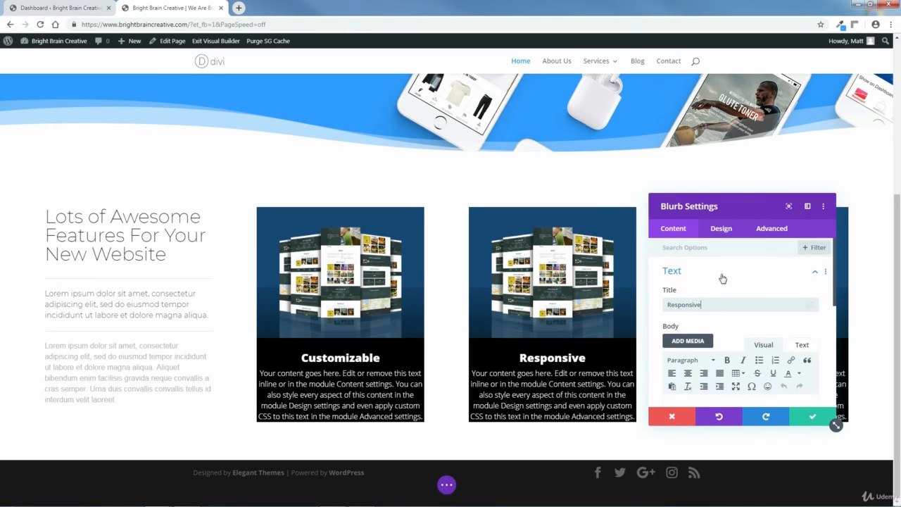
Step: Replace the Responsive blurb's image by uploading RERSPONSIVE-WEBSITE-SHOWCASE-5.jpg from the features section images folder
{"action": "scroll", "coordinate": [816, 303], "scroll_direction": "down", "scroll_amount": 4}
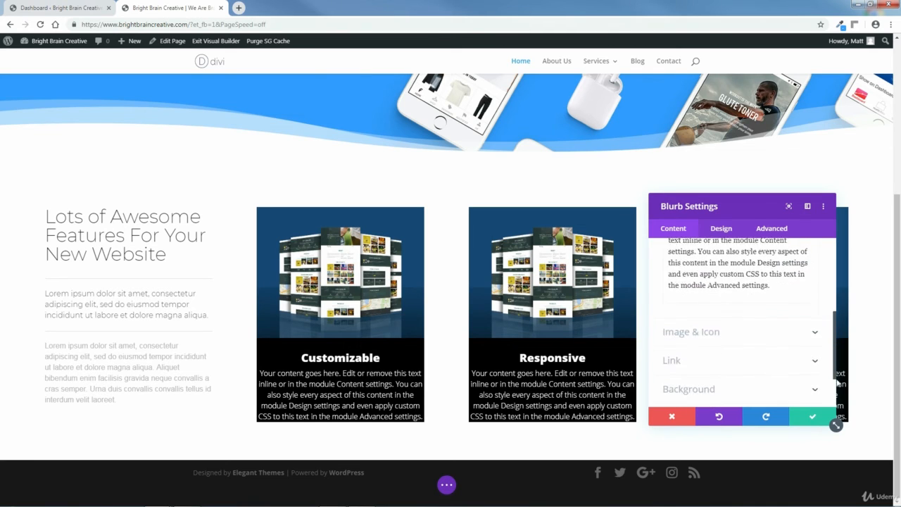
{"action": "scroll", "coordinate": [795, 324], "scroll_direction": "up", "scroll_amount": 2}
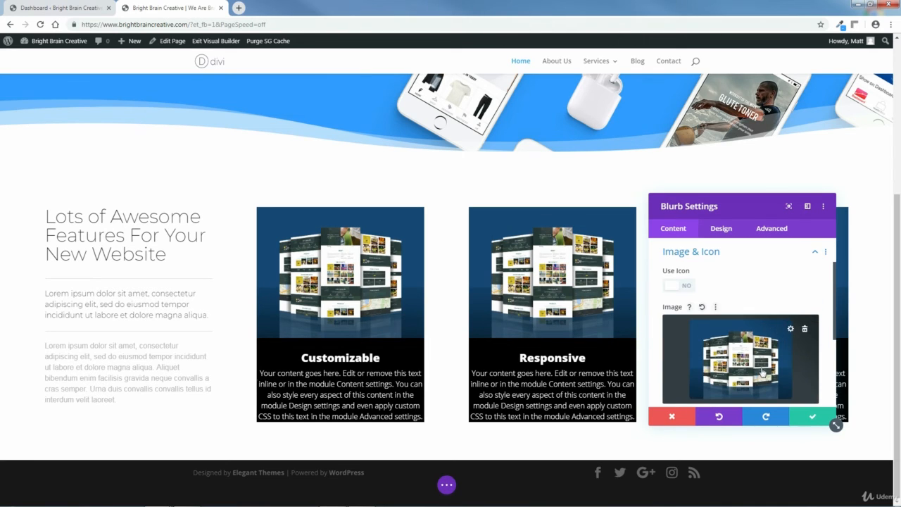
{"action": "left_click", "coordinate": [791, 335]}
{"action": "left_click", "coordinate": [122, 81]}
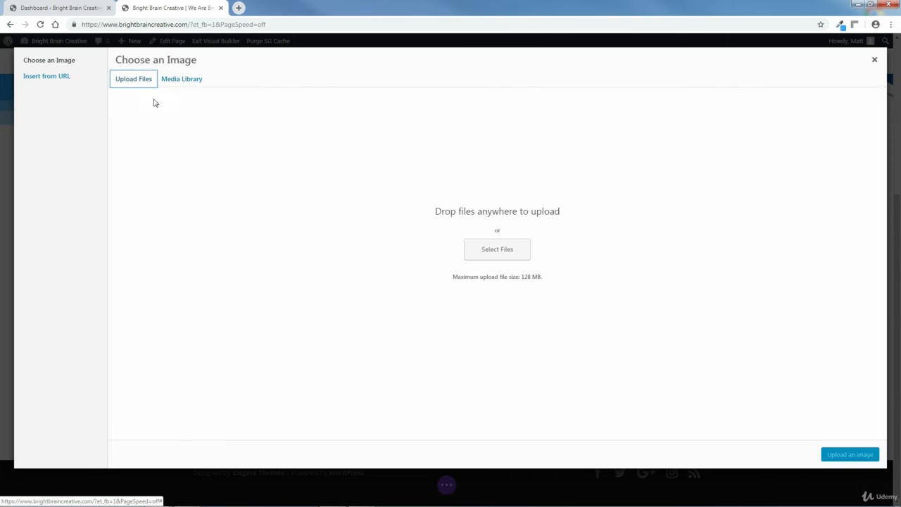
{"action": "left_click", "coordinate": [493, 252]}
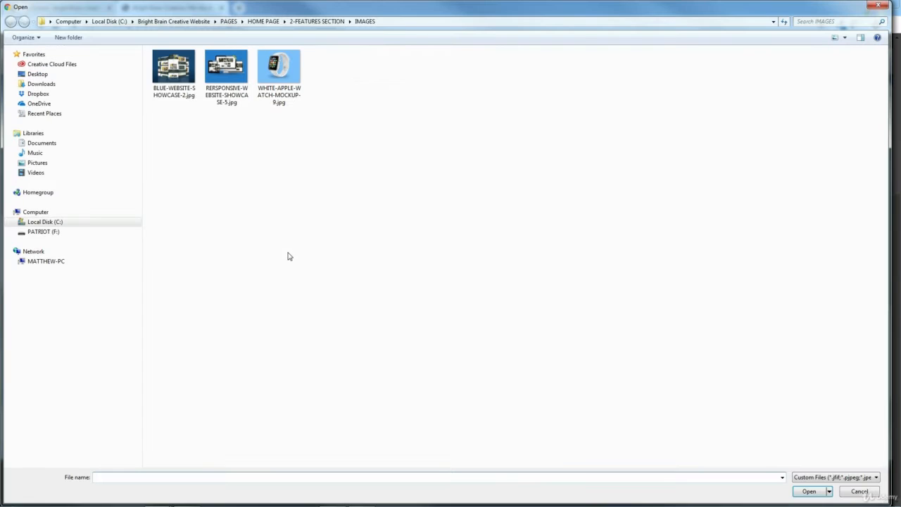
{"action": "left_click", "coordinate": [226, 74]}
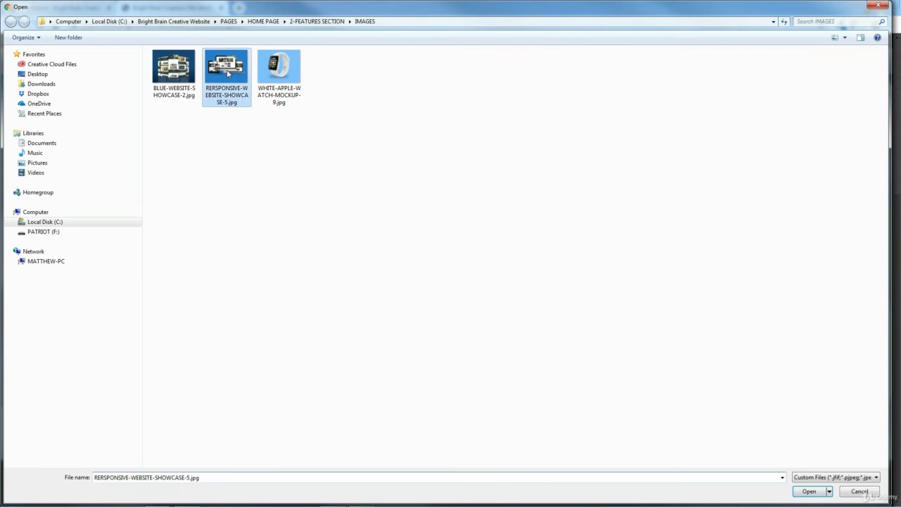
{"action": "left_click", "coordinate": [810, 490]}
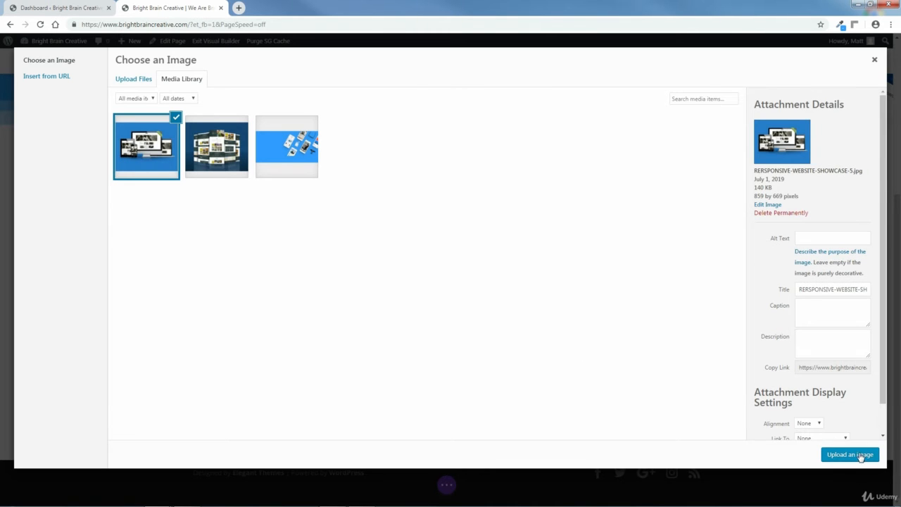
{"action": "left_click", "coordinate": [850, 454]}
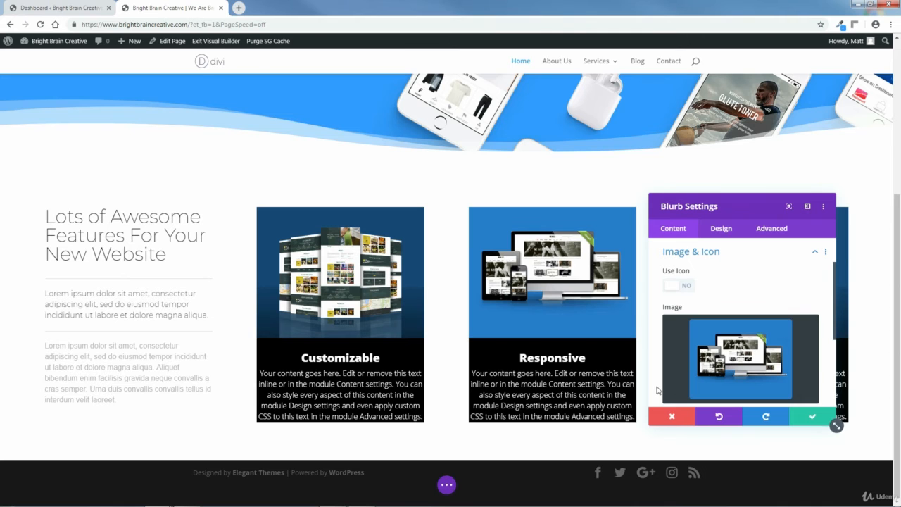
Step: Set the Responsive blurb's animation delay to 300ms
{"action": "left_click", "coordinate": [722, 229]}
{"action": "left_click_drag", "start_coordinate": [836, 284], "coordinate": [838, 384]}
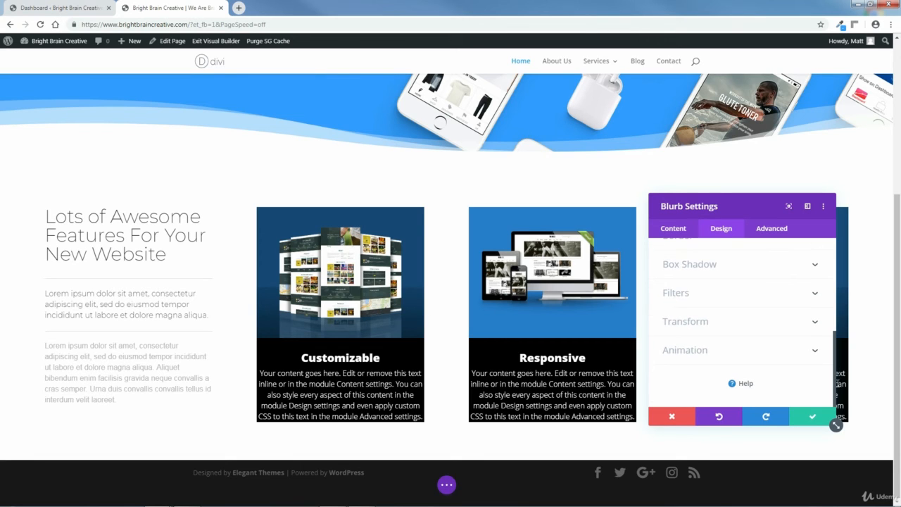
{"action": "left_click", "coordinate": [816, 355]}
{"action": "left_click_drag", "start_coordinate": [837, 312], "coordinate": [839, 355]}
{"action": "mouse_move", "coordinate": [839, 355]}
{"action": "left_mouse_down"}
{"action": "mouse_move", "coordinate": [840, 372]}
{"action": "mouse_move", "coordinate": [839, 347]}
{"action": "left_mouse_up"}
{"action": "left_click", "coordinate": [798, 304]}
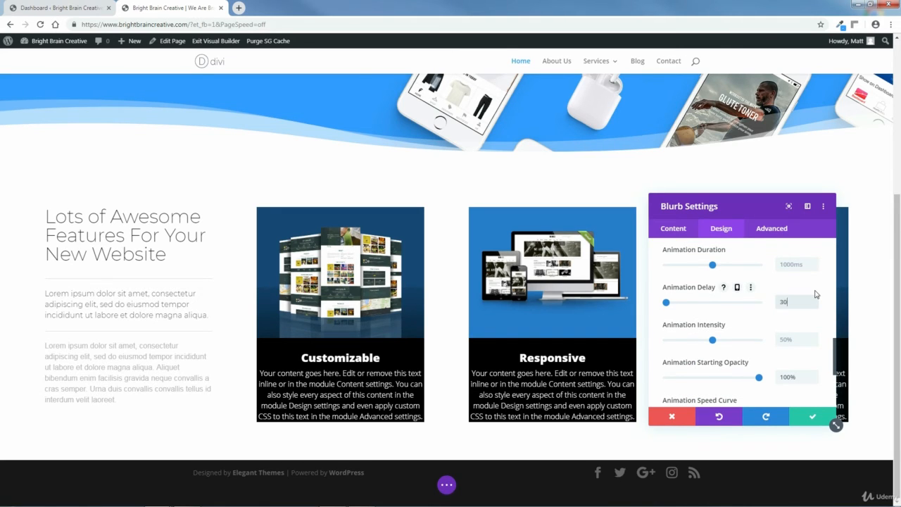
{"action": "type", "text": "300ms"}
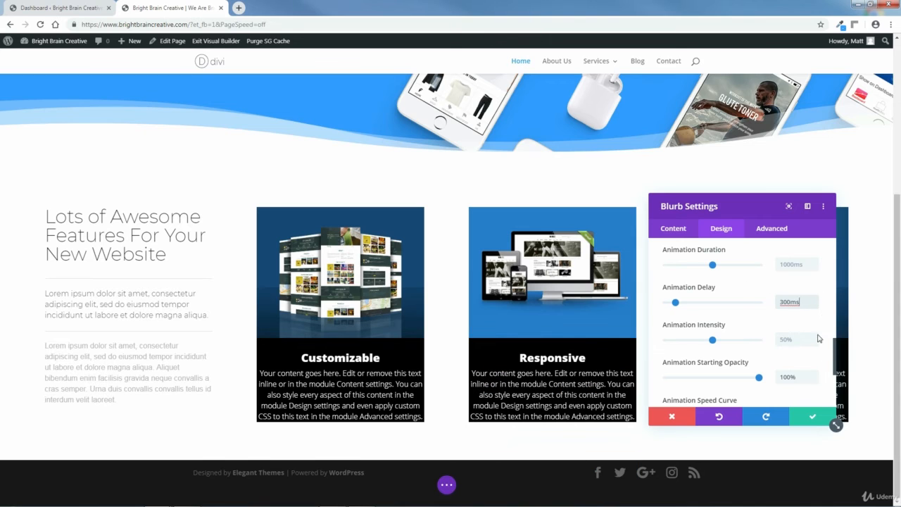
Step: Save the Responsive blurb's settings and change the title of the fourth column's blurb to "Versatile"
{"action": "left_click", "coordinate": [810, 414]}
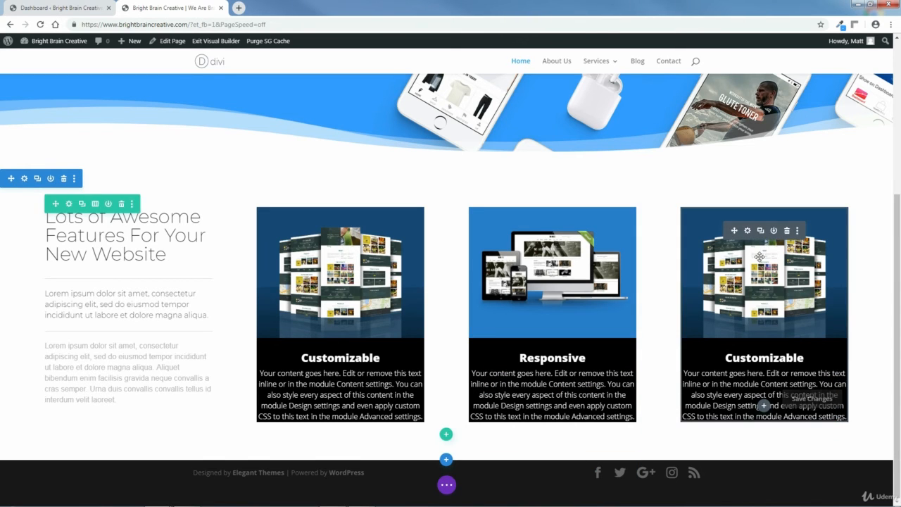
{"action": "left_click", "coordinate": [752, 235]}
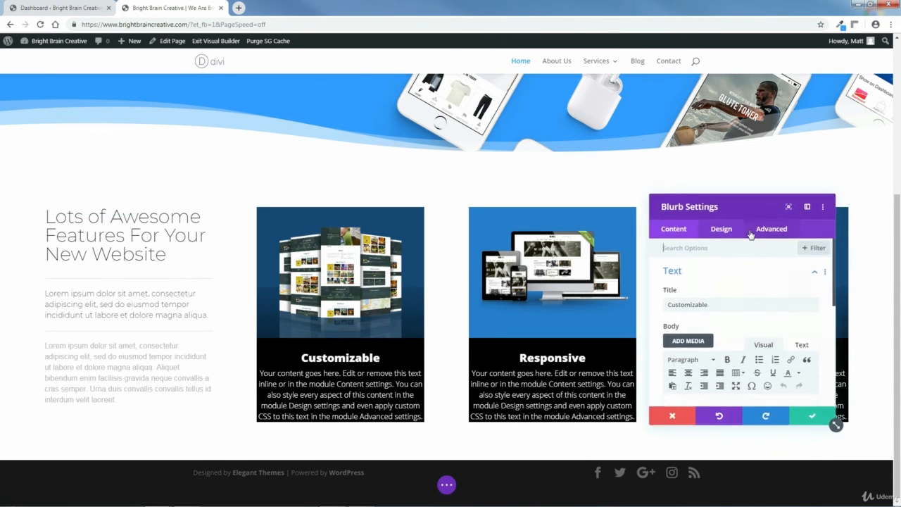
{"action": "left_click_drag", "start_coordinate": [698, 206], "coordinate": [511, 226]}
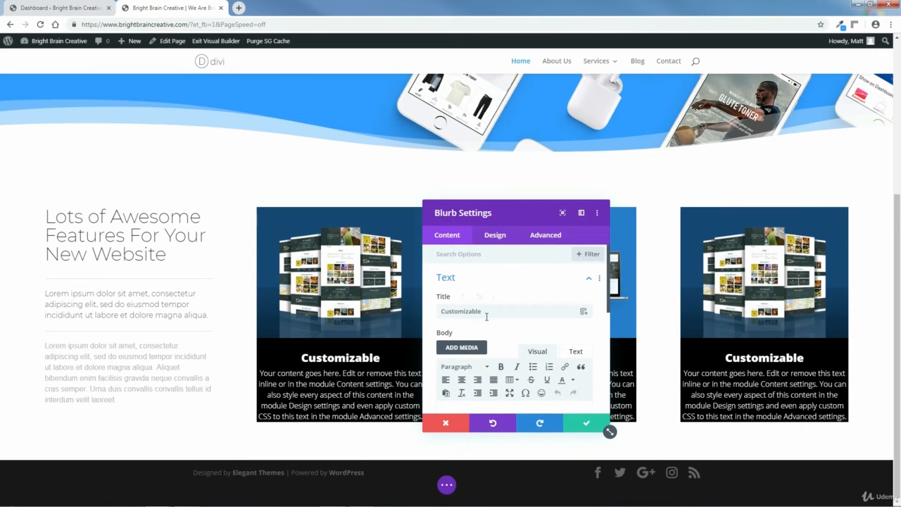
{"action": "left_click_drag", "start_coordinate": [486, 316], "coordinate": [441, 314]}
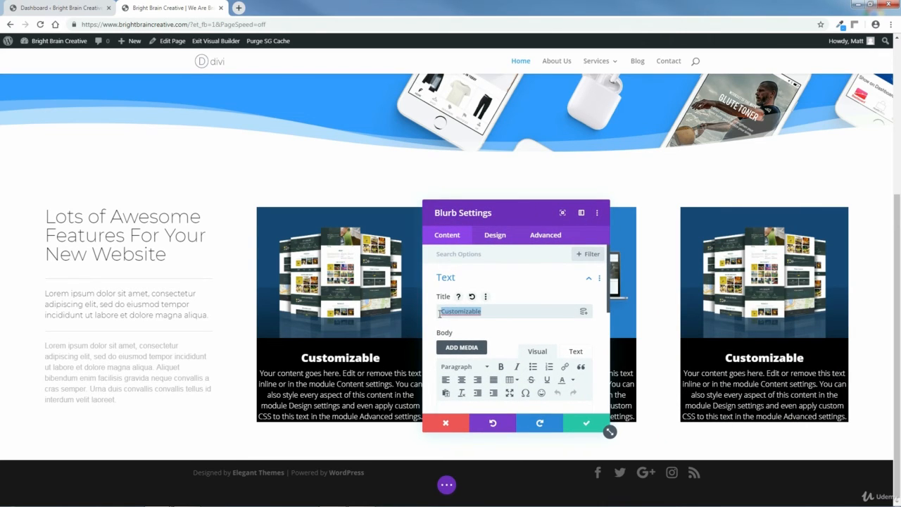
{"action": "type", "text": "Versatil"}
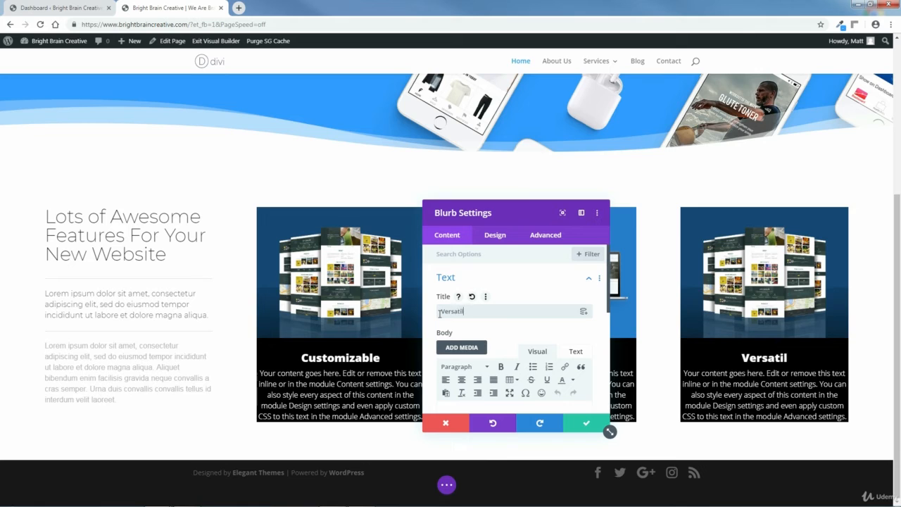
{"action": "type", "text": "e"}
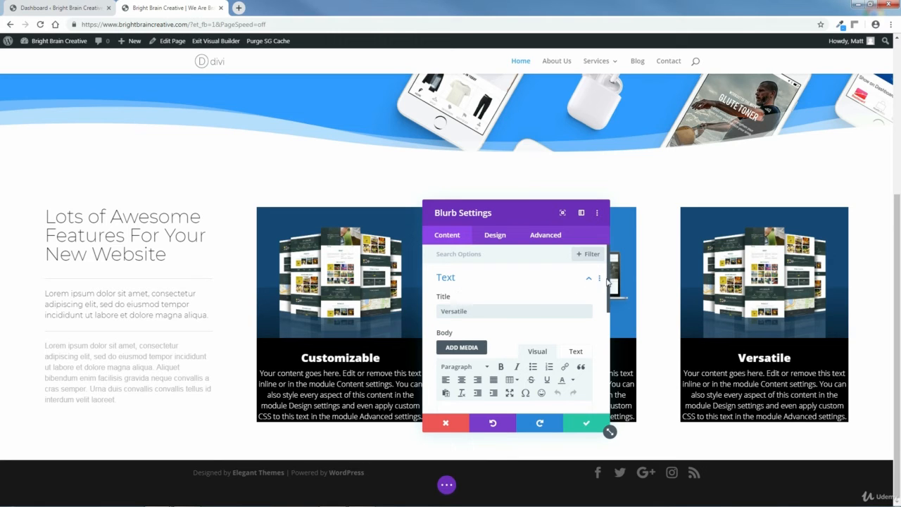
Step: Replace the Versatile blurb's image by uploading WHITE-APPLE-WATCH-MOCKUP-9.jpg from the features section images folder
{"action": "left_click_drag", "start_coordinate": [607, 282], "coordinate": [605, 373]}
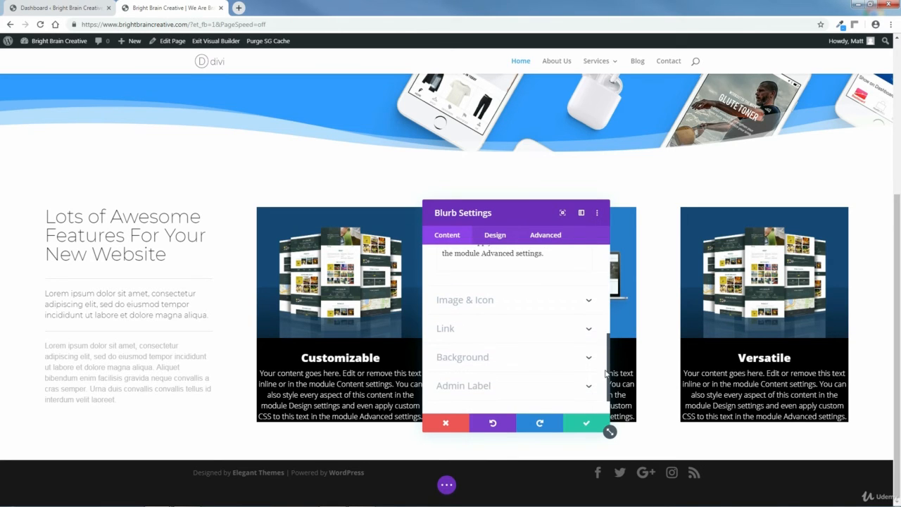
{"action": "left_click", "coordinate": [588, 302]}
{"action": "left_click", "coordinate": [567, 340]}
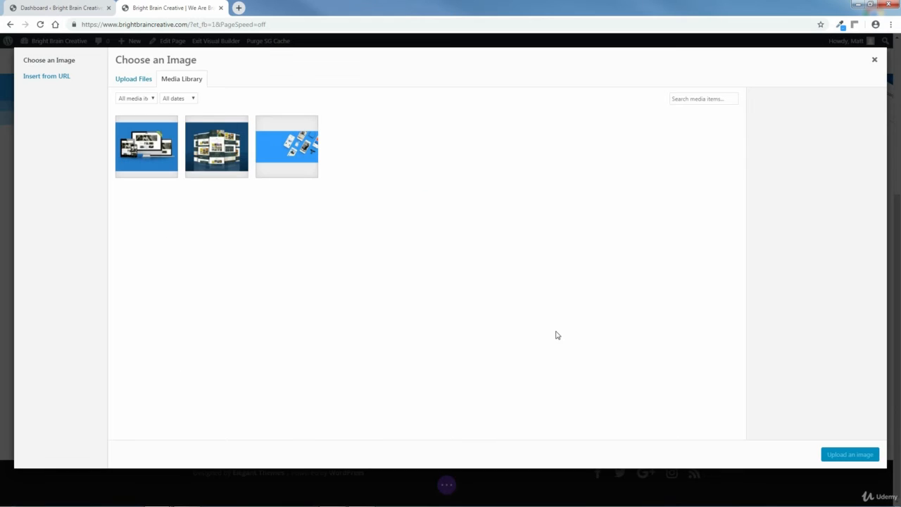
{"action": "left_click", "coordinate": [128, 80]}
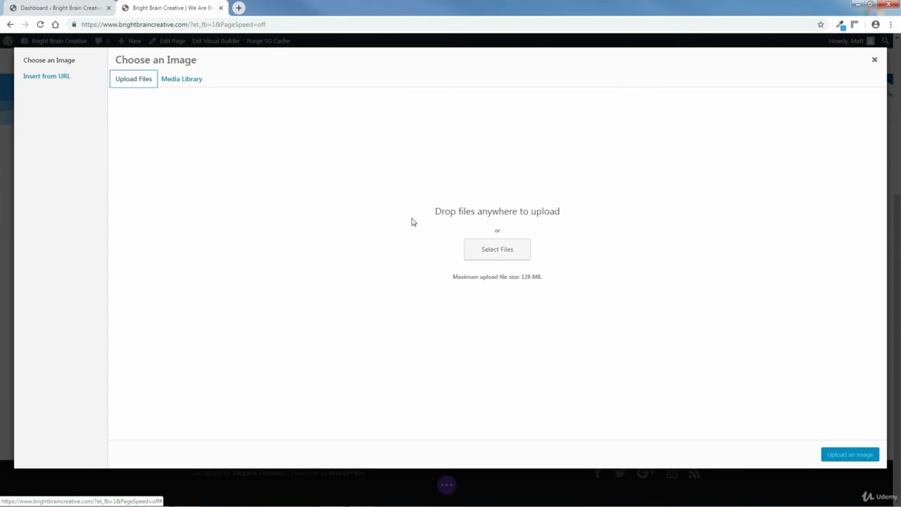
{"action": "left_click", "coordinate": [497, 249]}
{"action": "left_click", "coordinate": [279, 71]}
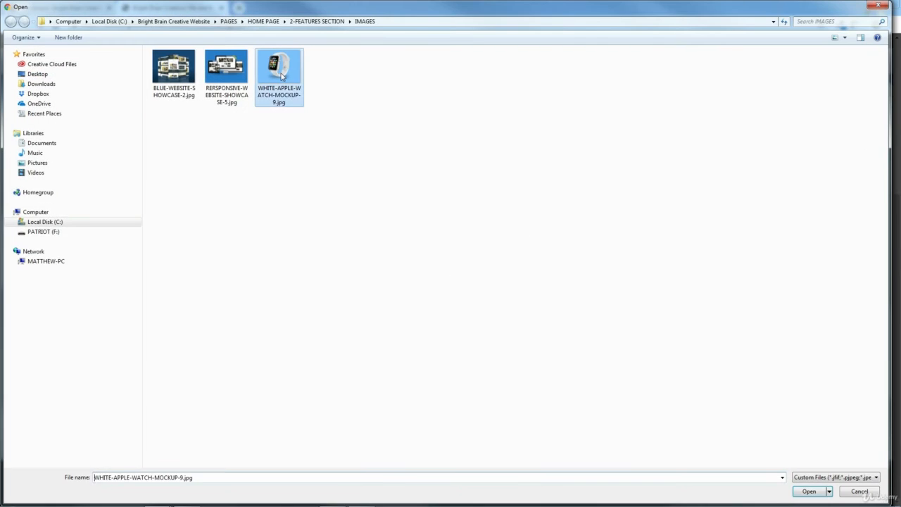
{"action": "left_click", "coordinate": [809, 492]}
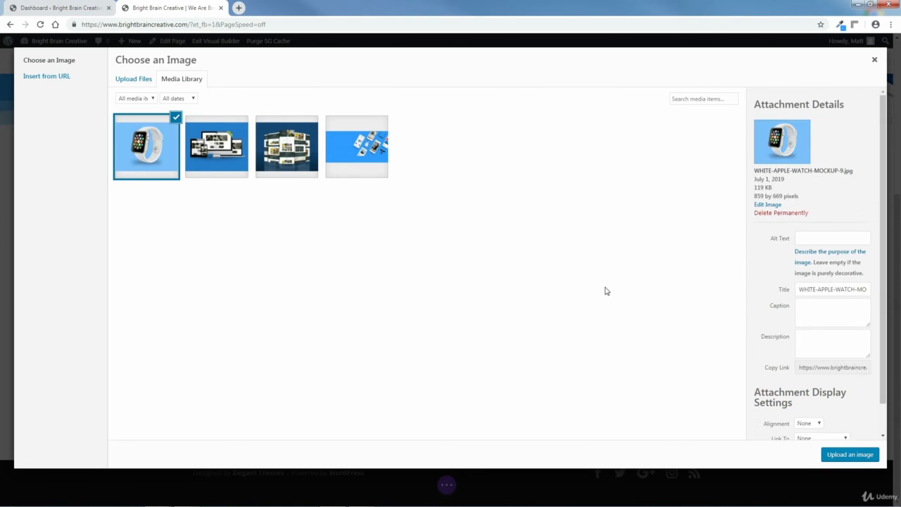
{"action": "left_click", "coordinate": [851, 455]}
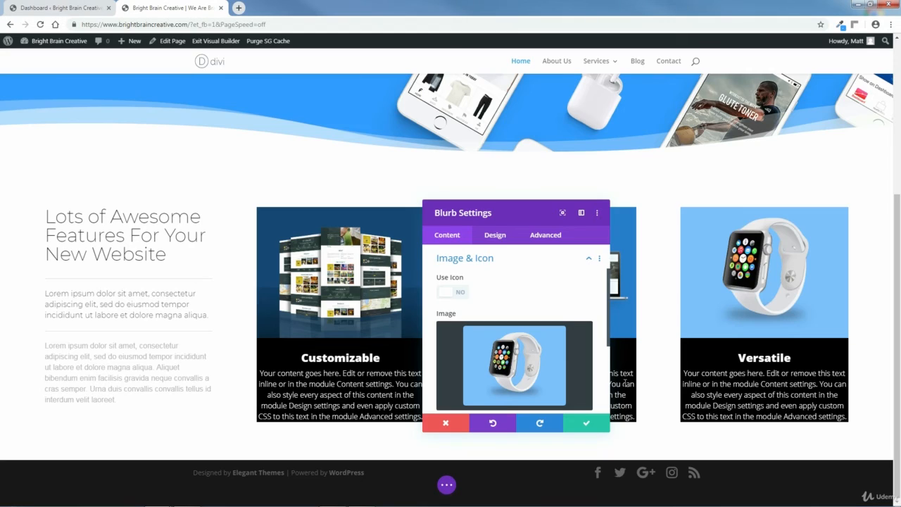
Step: Set the Versatile blurb's animation delay to 600ms, accept its settings and save the page
{"action": "left_click_drag", "start_coordinate": [523, 212], "coordinate": [564, 169]}
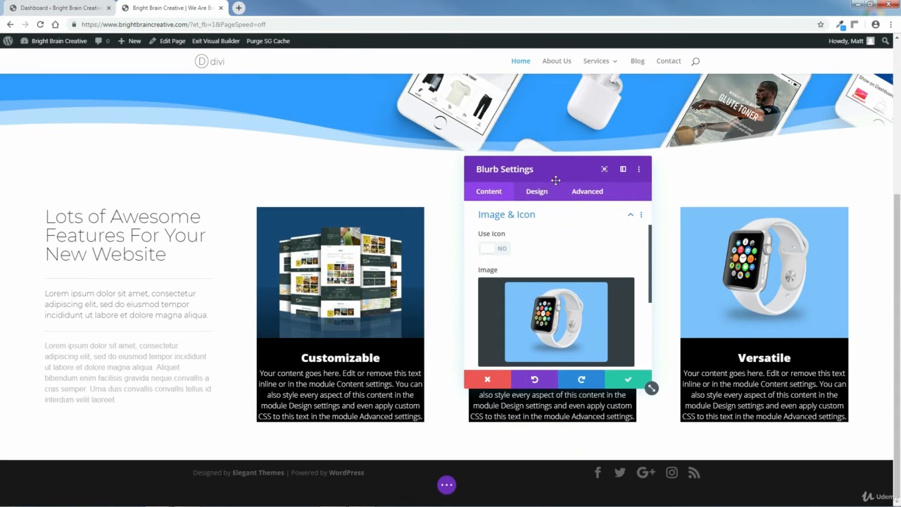
{"action": "left_click", "coordinate": [538, 193]}
{"action": "scroll", "coordinate": [650, 236], "scroll_direction": "down", "scroll_amount": 5}
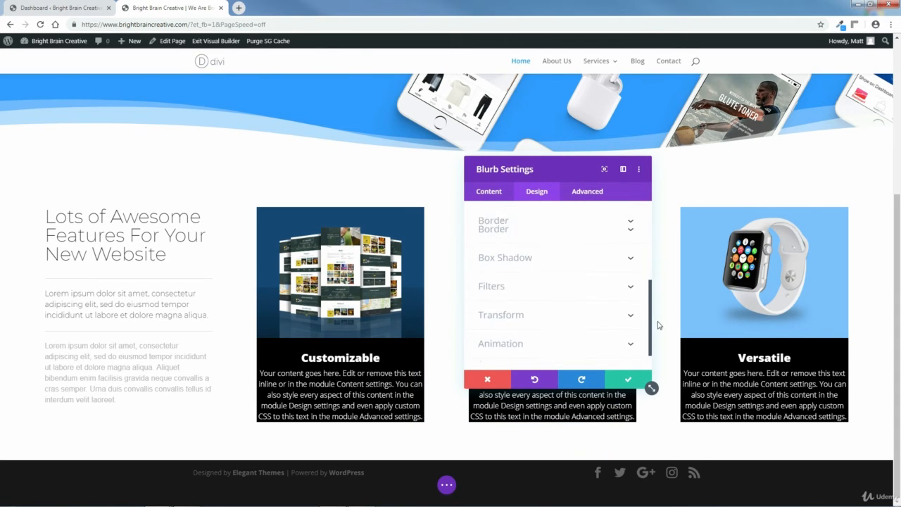
{"action": "left_click", "coordinate": [627, 316]}
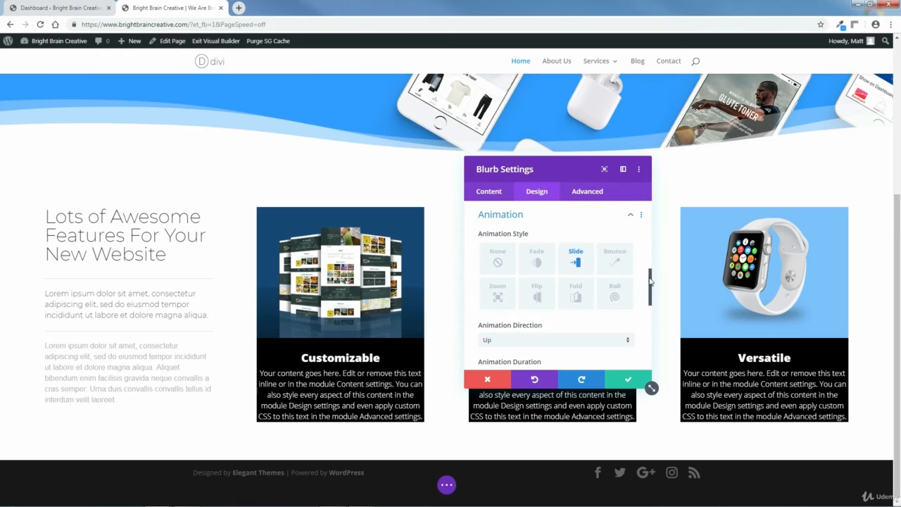
{"action": "left_click_drag", "start_coordinate": [650, 285], "coordinate": [652, 323]}
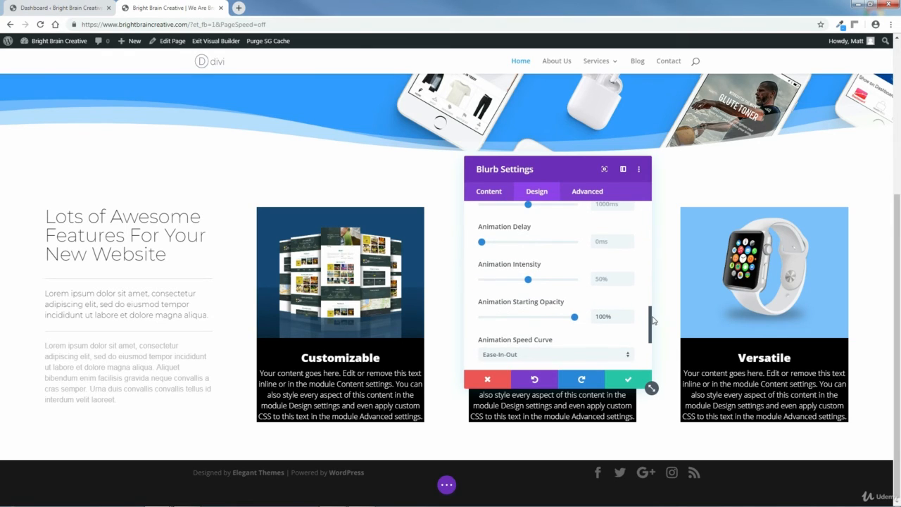
{"action": "left_click", "coordinate": [610, 247]}
{"action": "type", "text": "600ms"}
{"action": "left_click_drag", "start_coordinate": [651, 318], "coordinate": [650, 320]}
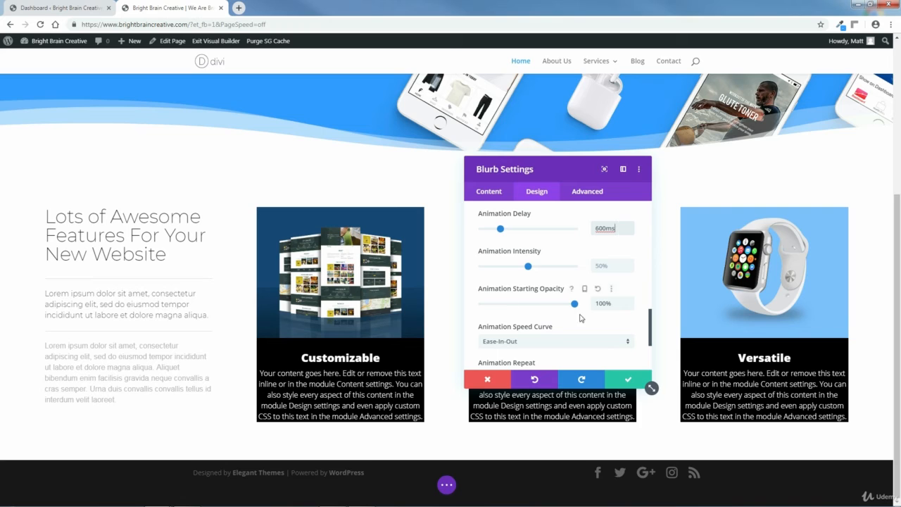
{"action": "left_click", "coordinate": [627, 380]}
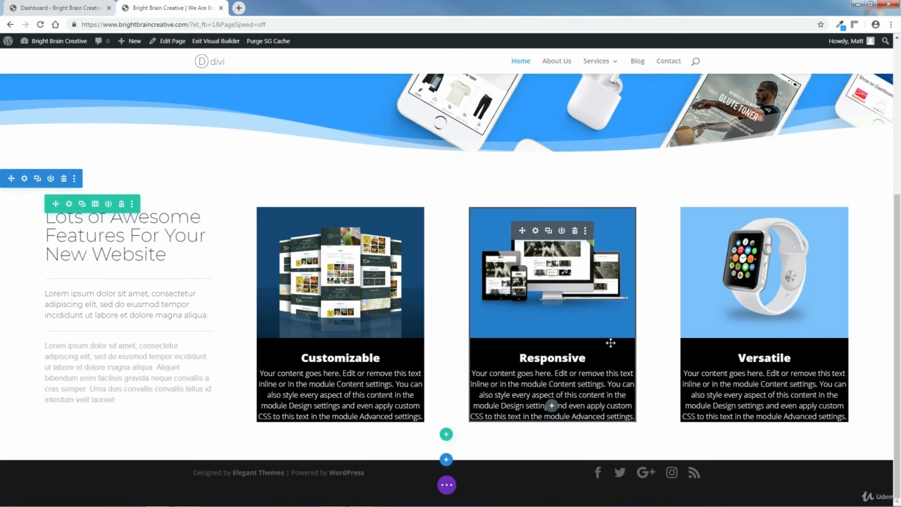
{"action": "left_click", "coordinate": [446, 484]}
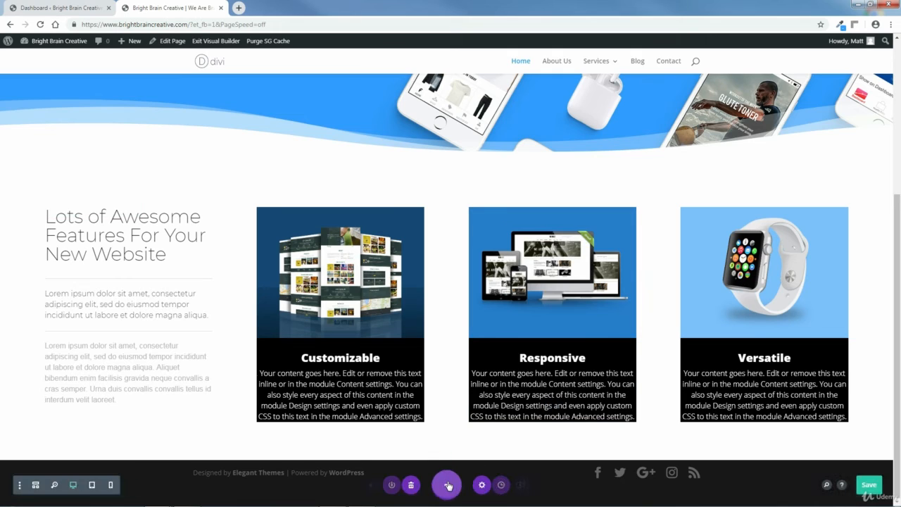
{"action": "left_click", "coordinate": [866, 487]}
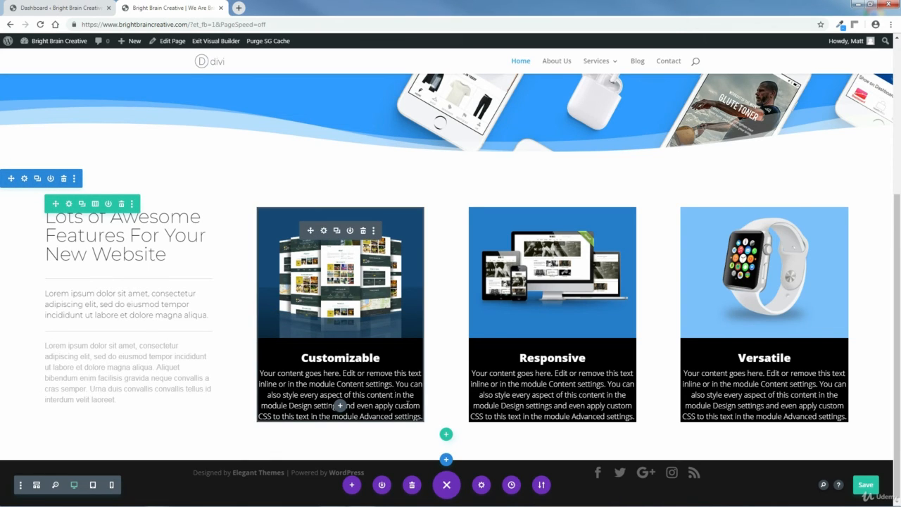
Step: Try 10px padding on all four sides of the Customizable blurb and discard the changes
{"action": "left_click", "coordinate": [324, 231]}
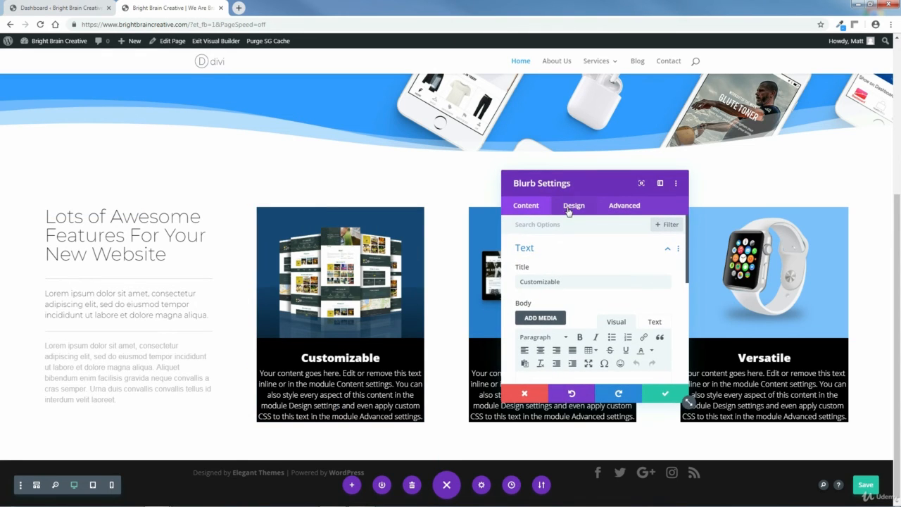
{"action": "left_click", "coordinate": [568, 211]}
{"action": "scroll", "coordinate": [688, 248], "scroll_direction": "down", "scroll_amount": 1}
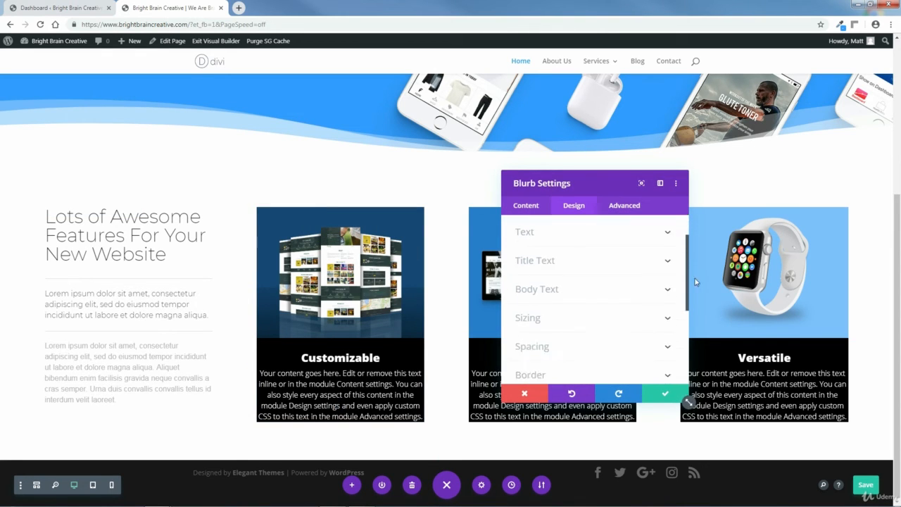
{"action": "scroll", "coordinate": [695, 281], "scroll_direction": "down", "scroll_amount": 2}
{"action": "left_click", "coordinate": [667, 283]}
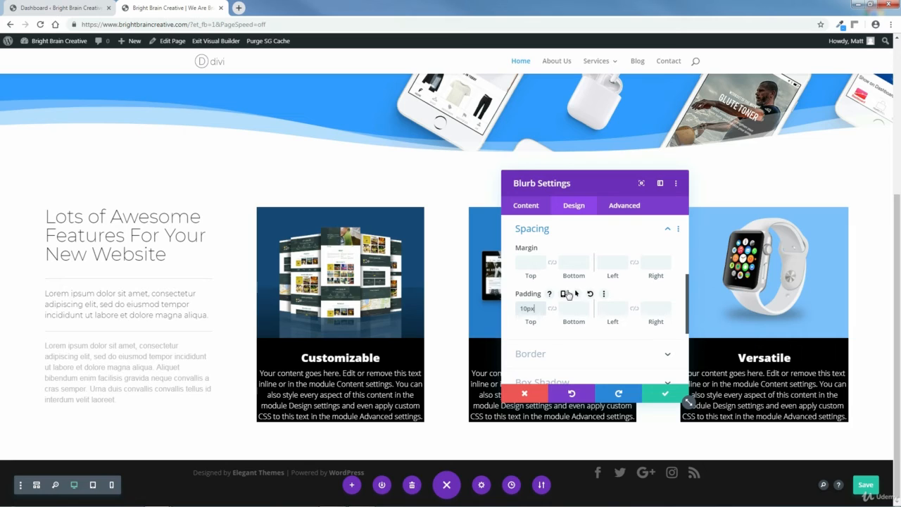
{"action": "left_click", "coordinate": [572, 308]}
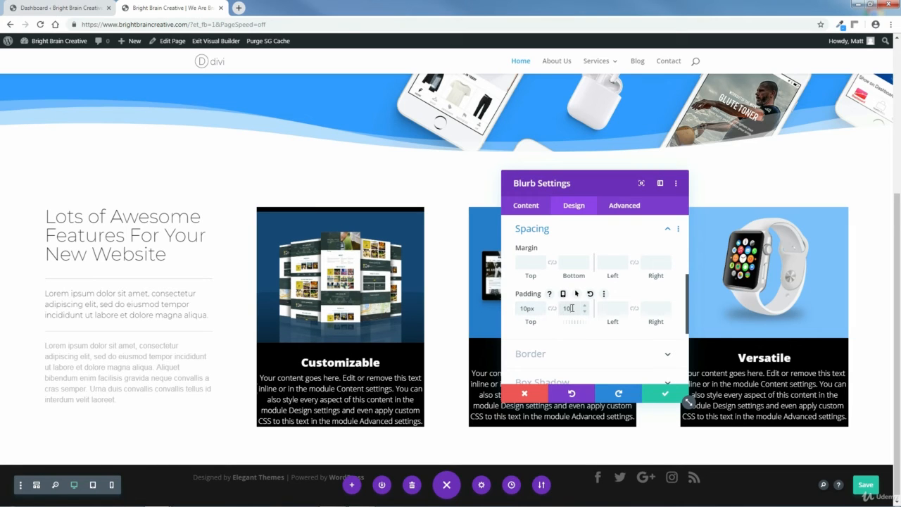
{"action": "type", "text": "10"}
{"action": "key", "text": "Tab"}
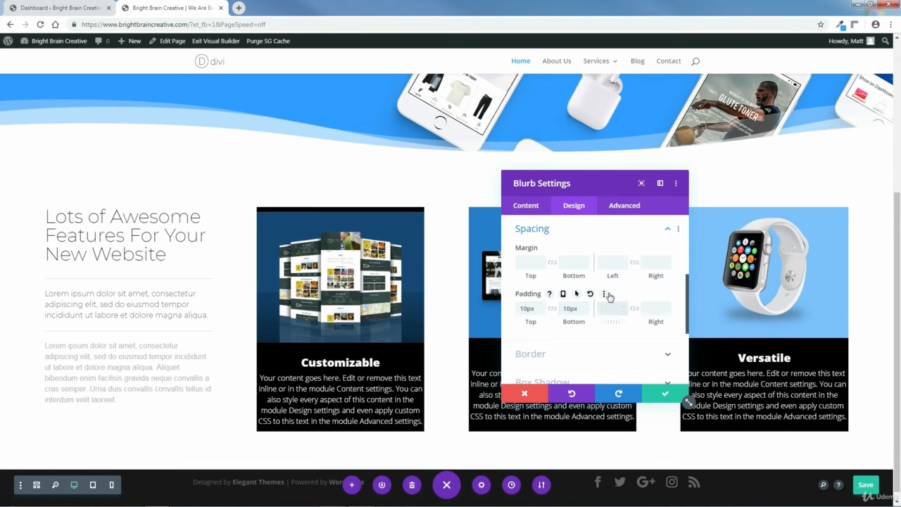
{"action": "left_click", "coordinate": [658, 306]}
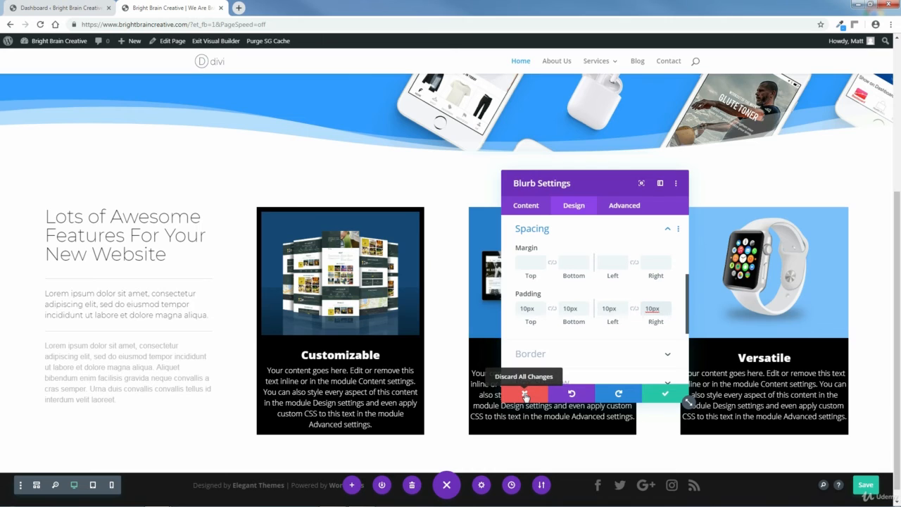
{"action": "left_click", "coordinate": [525, 397]}
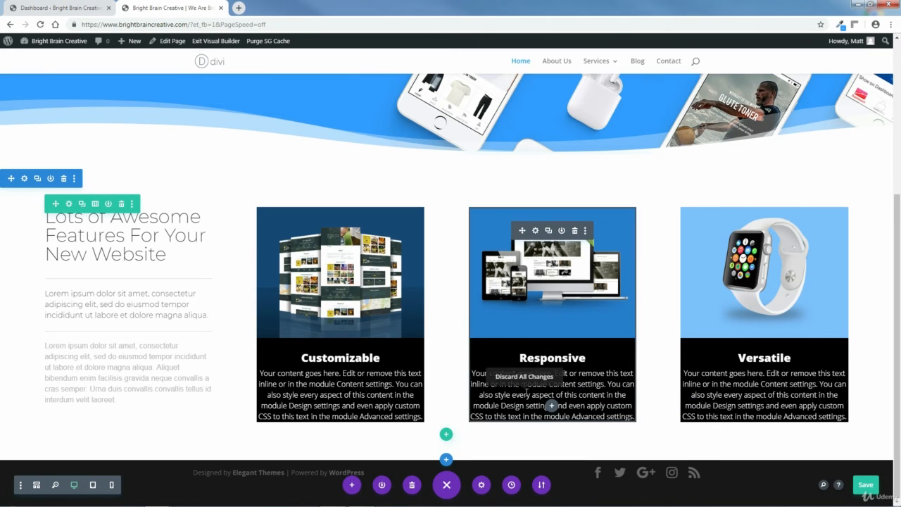
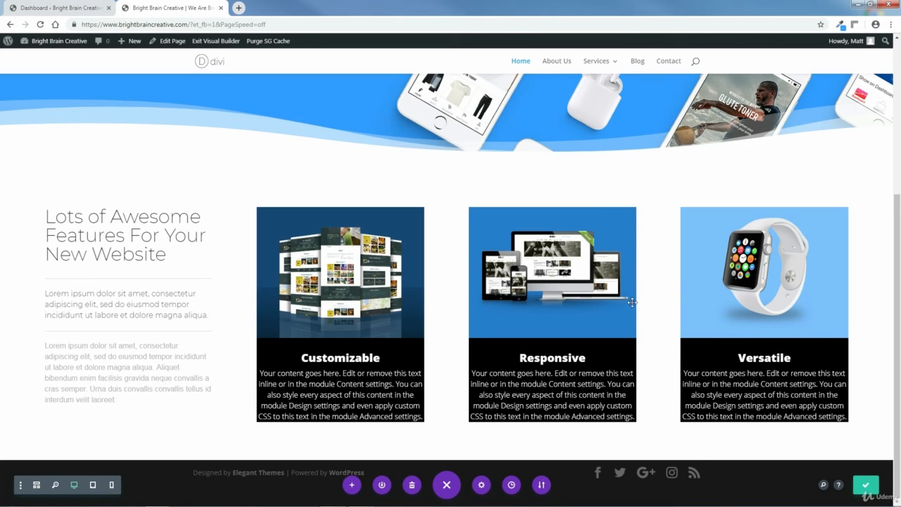
Step: In the dashboard's Divi Theme Options, enable The Latest Divi Builder Experience and the Classic Editor under the advanced builder settings
{"action": "left_click", "coordinate": [69, 8]}
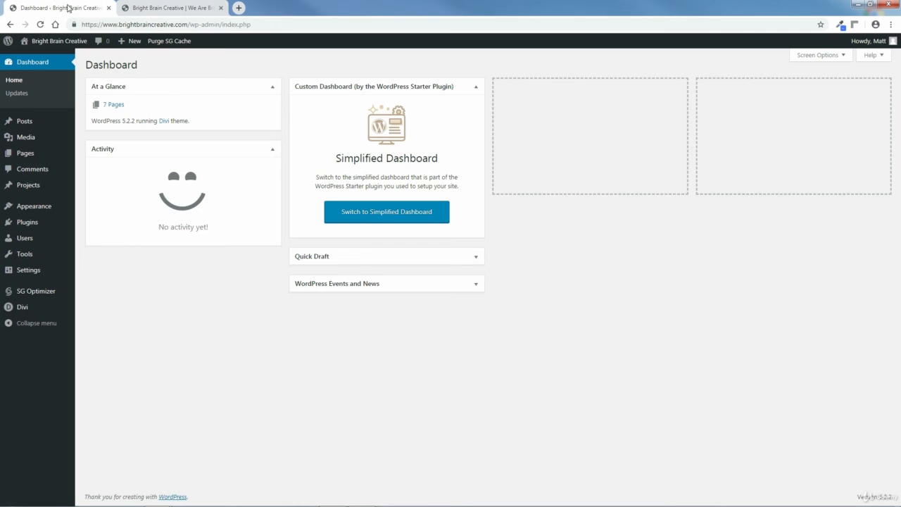
{"action": "mouse_move", "coordinate": [23, 310]}
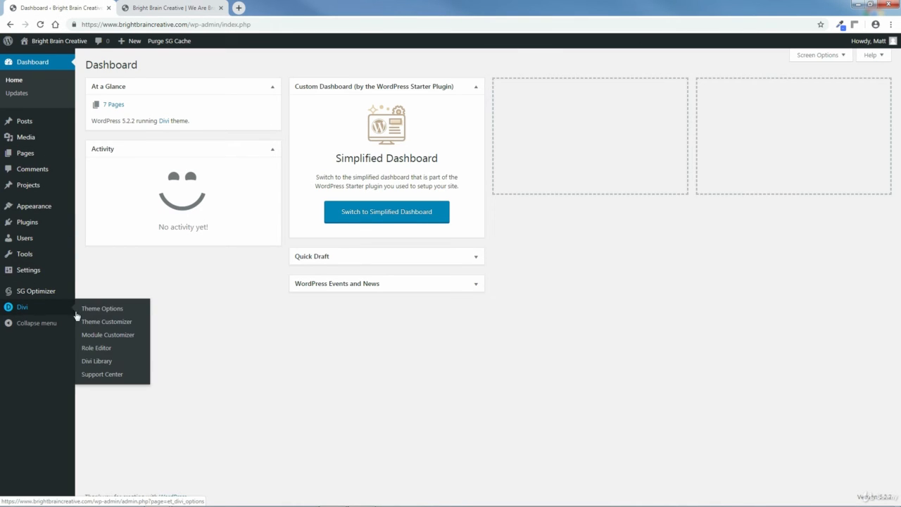
{"action": "left_click", "coordinate": [101, 310]}
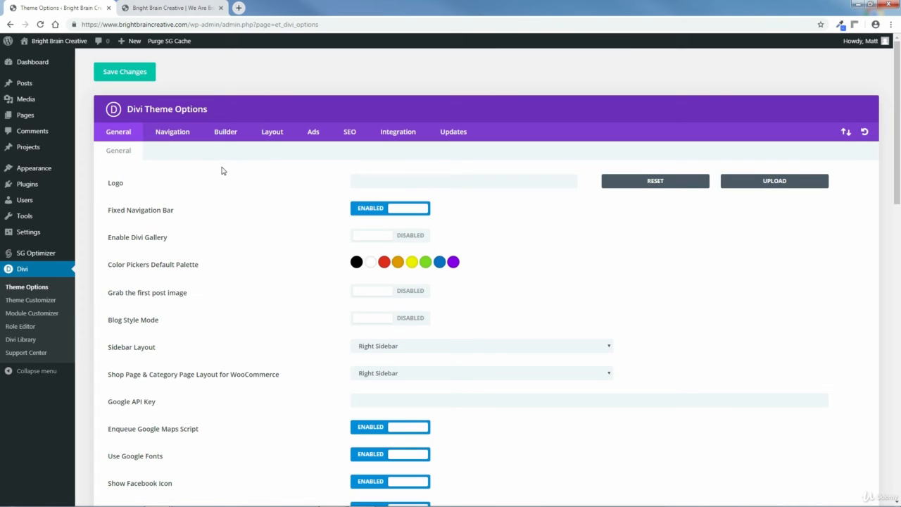
{"action": "left_click", "coordinate": [225, 136]}
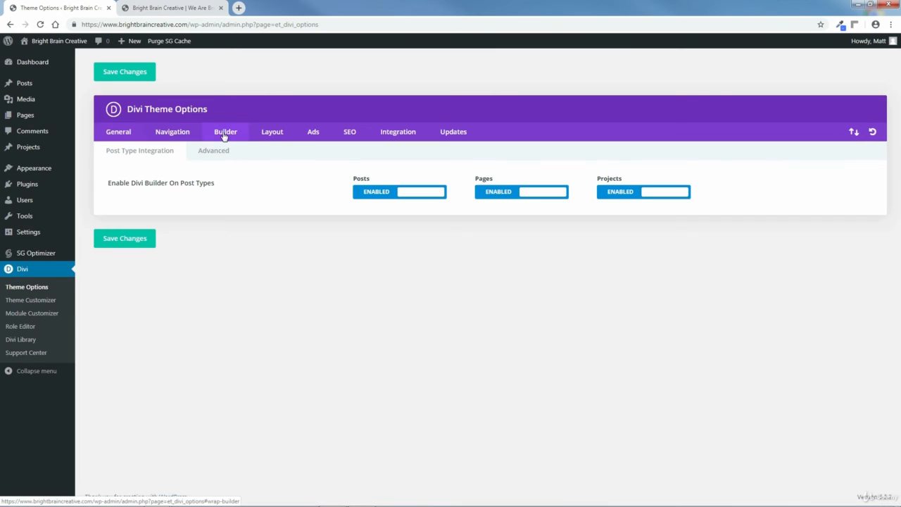
{"action": "left_click", "coordinate": [214, 152]}
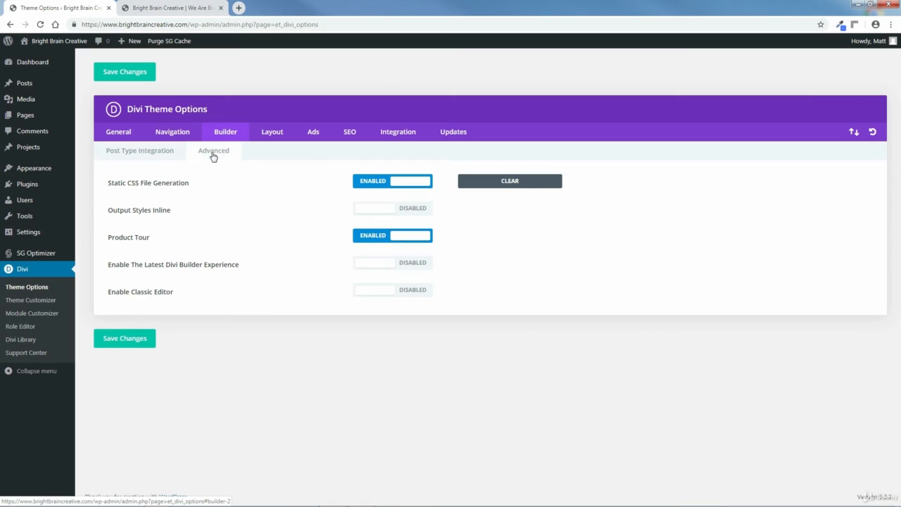
{"action": "left_click", "coordinate": [380, 265]}
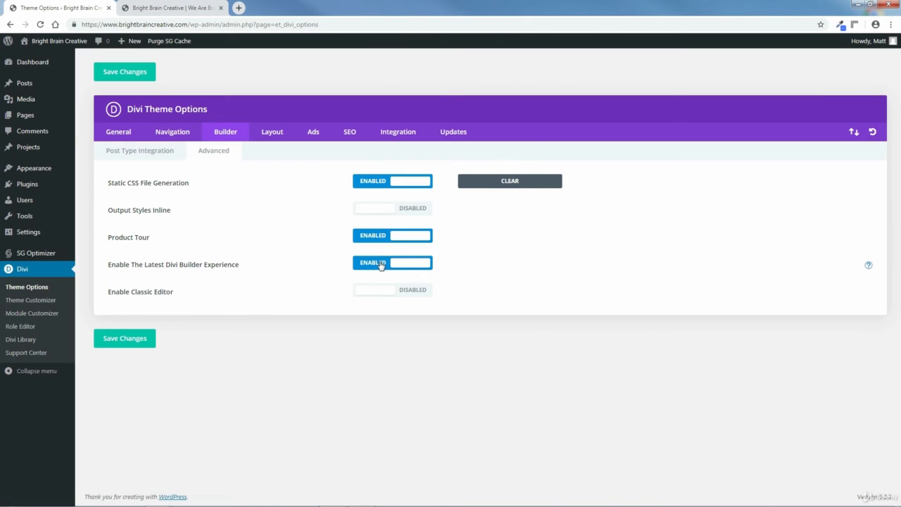
{"action": "left_click", "coordinate": [375, 293]}
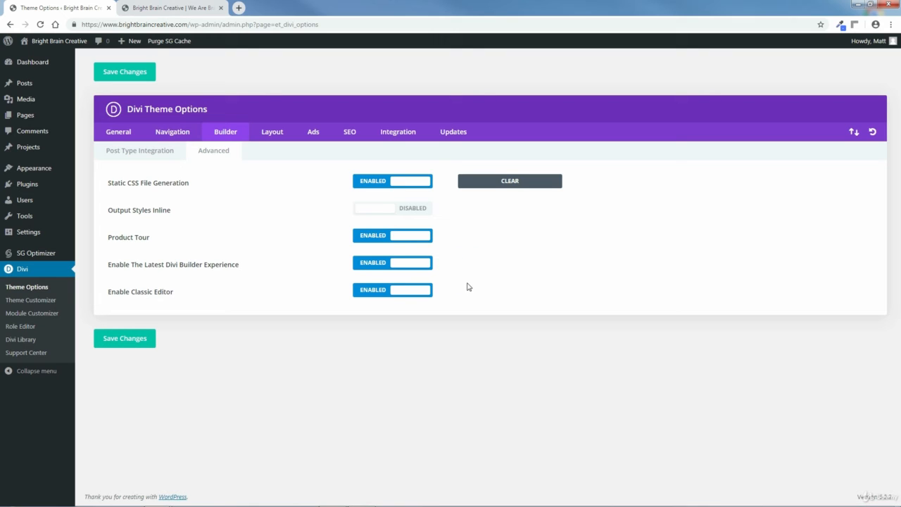
Step: Exit the Visual Builder, open the Home page for back-end editing and switch it back to the Classic Divi Builder
{"action": "left_click", "coordinate": [168, 8]}
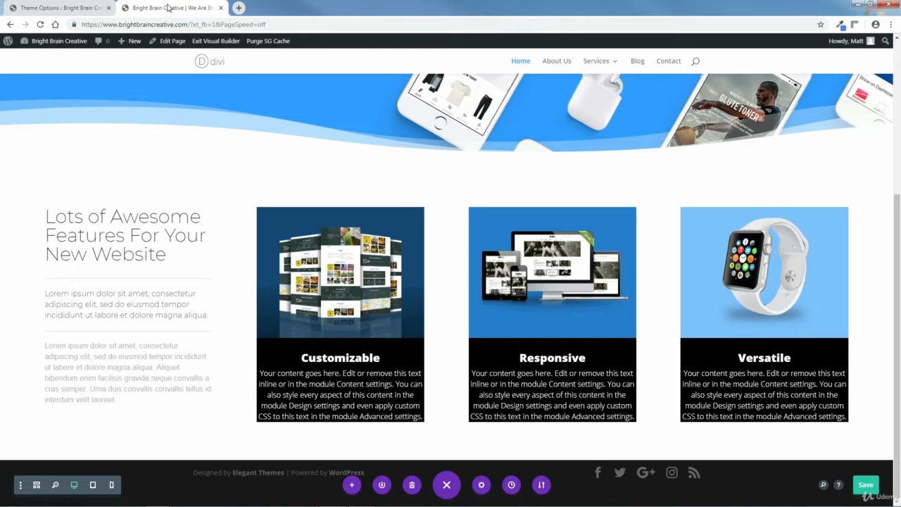
{"action": "left_click", "coordinate": [206, 41]}
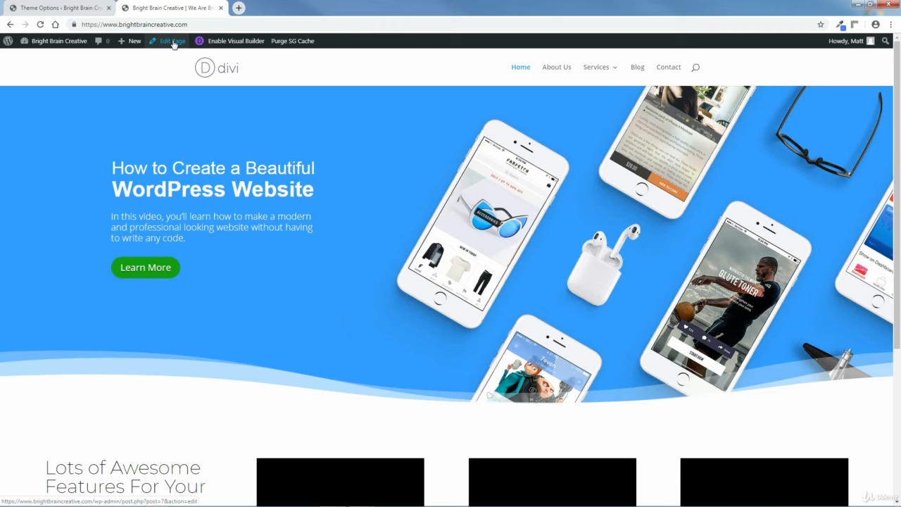
{"action": "left_click", "coordinate": [173, 41]}
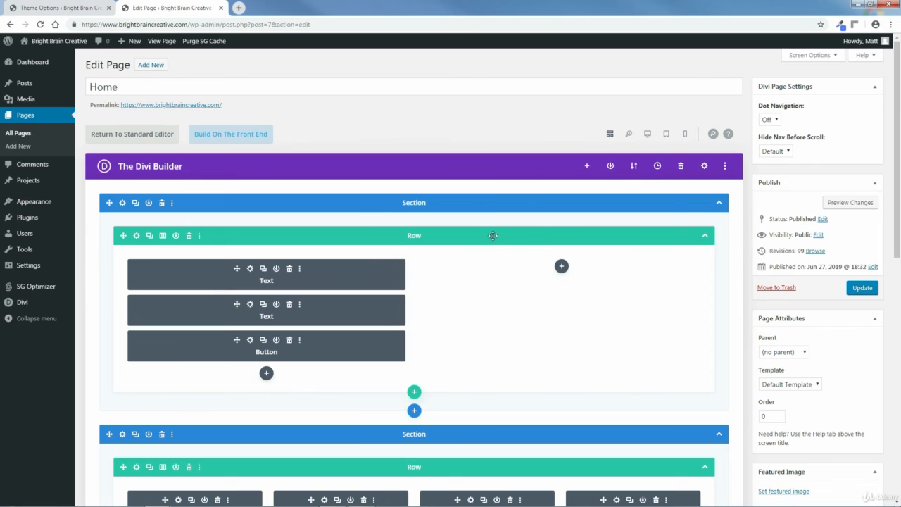
{"action": "left_click_drag", "start_coordinate": [899, 148], "coordinate": [898, 356]}
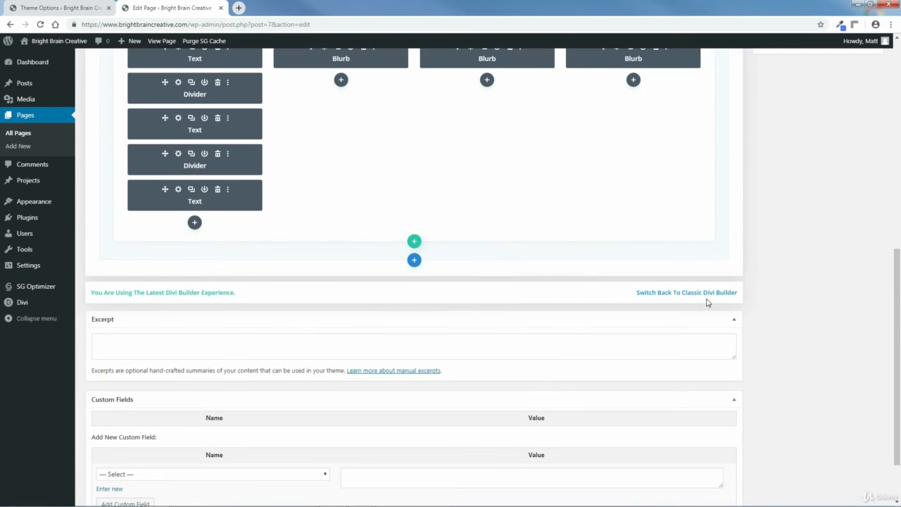
{"action": "left_click", "coordinate": [696, 296]}
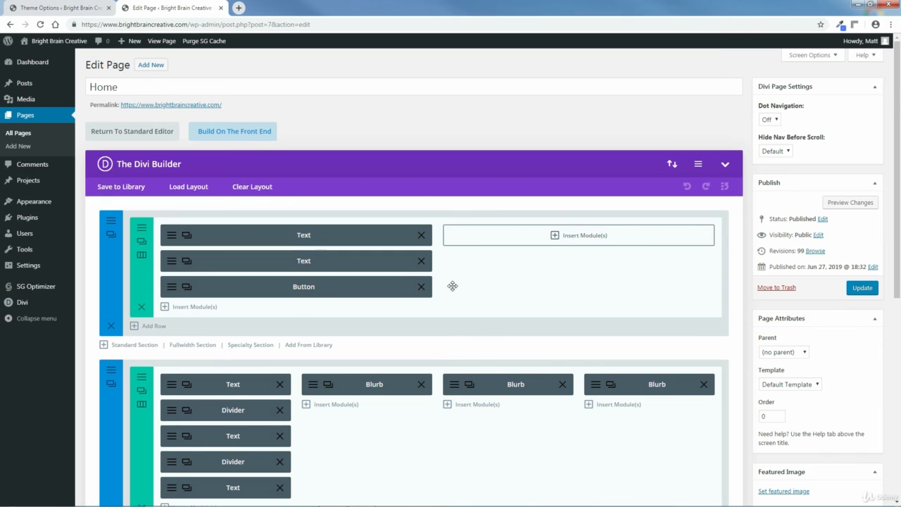
Step: Open the page's Divi Builder Settings and the blurb padding text file from the CUSTOM CSS folder in HOME PAGE's 2-FEATURES SECTION folder
{"action": "left_click", "coordinate": [698, 165]}
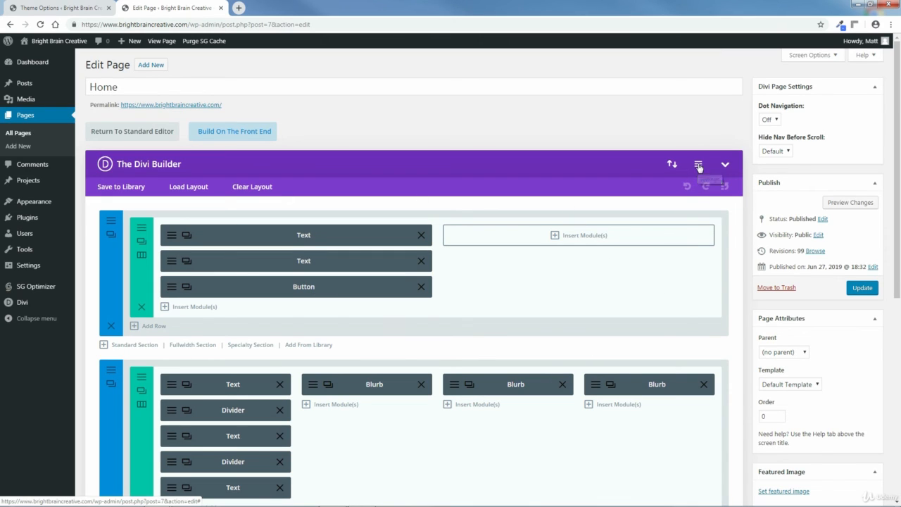
{"action": "left_click_drag", "start_coordinate": [544, 169], "coordinate": [547, 200]}
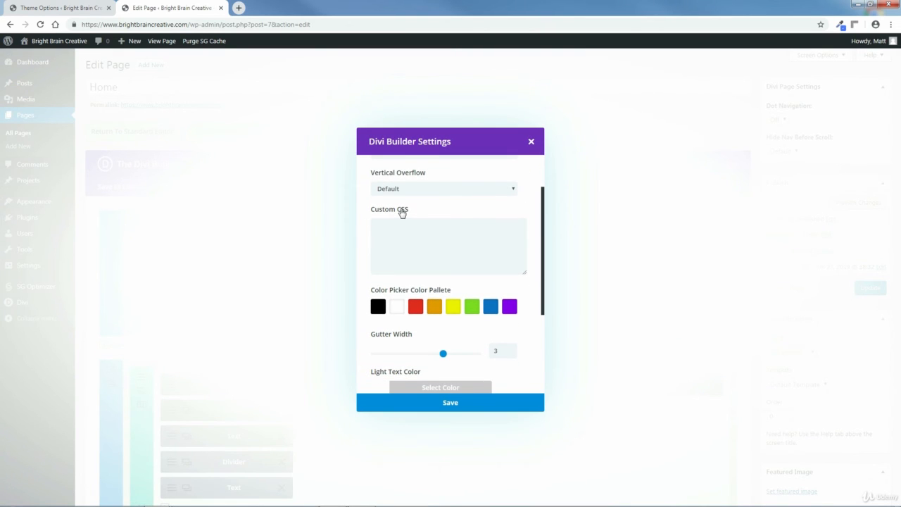
{"action": "left_click", "coordinate": [99, 500]}
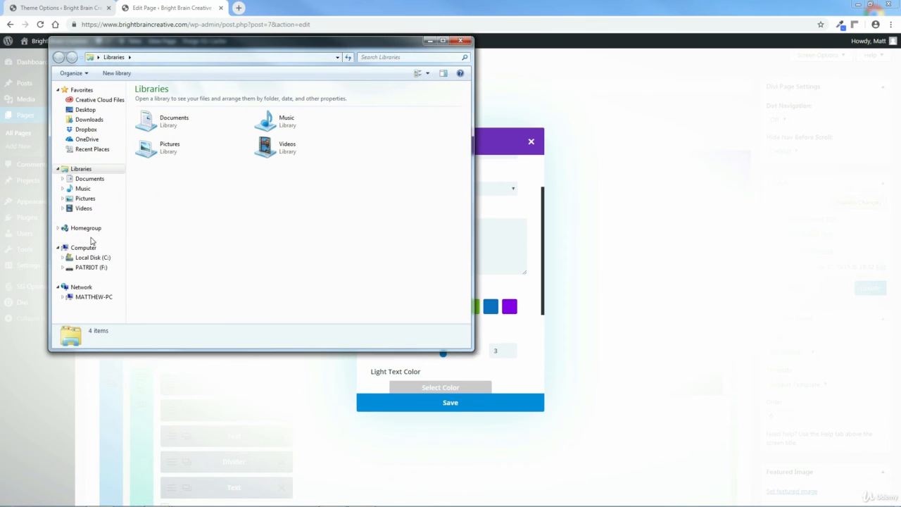
{"action": "left_click", "coordinate": [90, 258]}
{"action": "double_click", "coordinate": [155, 111]}
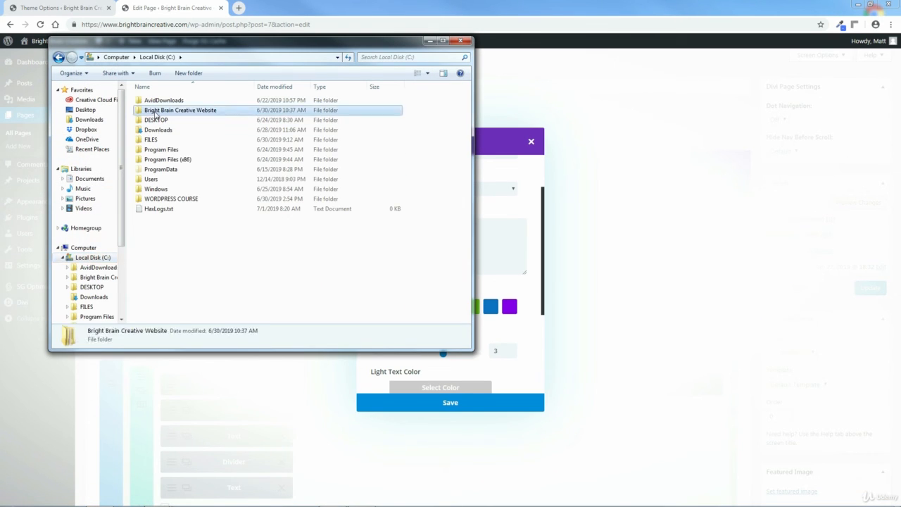
{"action": "double_click", "coordinate": [152, 110]}
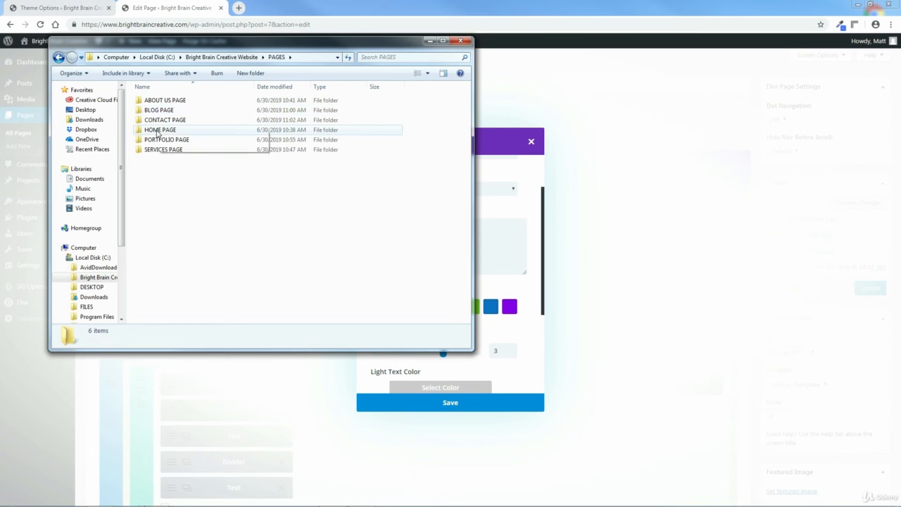
{"action": "double_click", "coordinate": [156, 131]}
{"action": "double_click", "coordinate": [159, 110]}
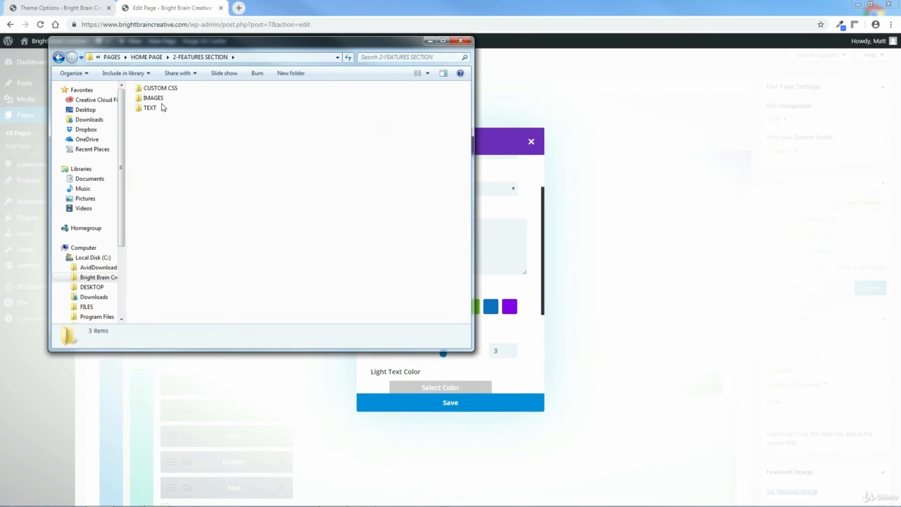
{"action": "double_click", "coordinate": [161, 91]}
{"action": "double_click", "coordinate": [174, 102]}
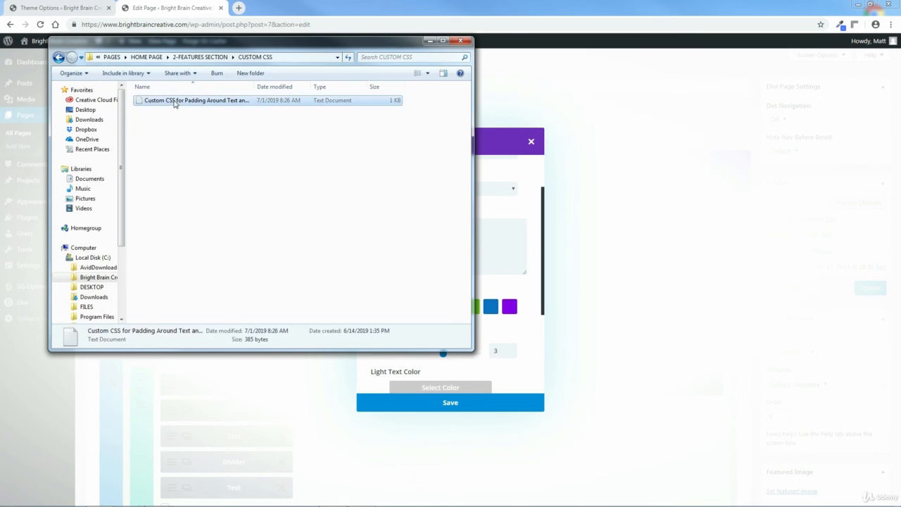
Step: Copy the CSS code for padding around text in the blurb module, including its comment line, and put the text file and folder windows away
{"action": "left_click", "coordinate": [361, 7]}
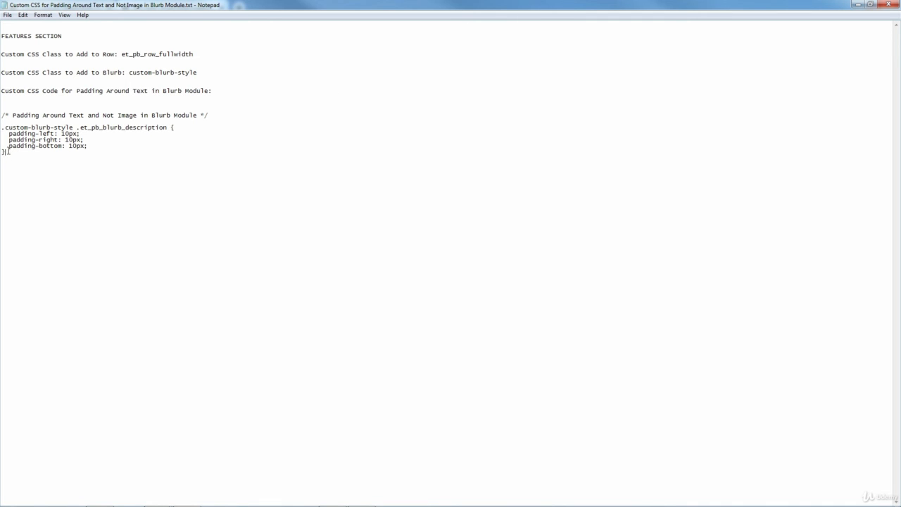
{"action": "left_click_drag", "start_coordinate": [9, 151], "coordinate": [2, 113]}
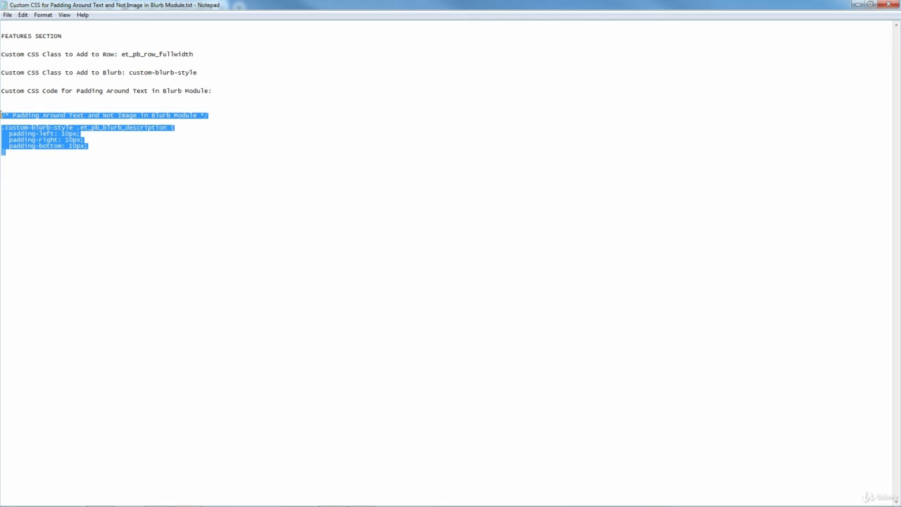
{"action": "right_click", "coordinate": [54, 114]}
{"action": "left_click", "coordinate": [78, 146]}
{"action": "left_click", "coordinate": [855, 6]}
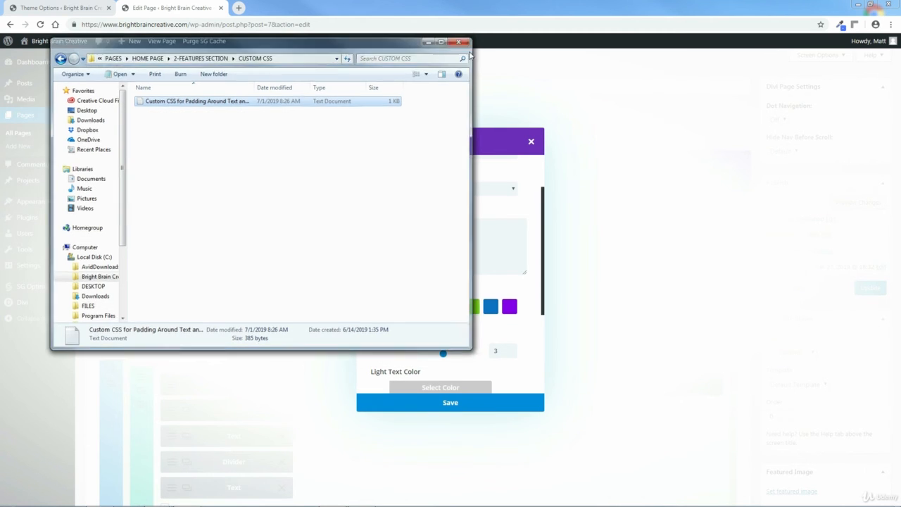
{"action": "left_click", "coordinate": [451, 40]}
Step: Paste the copied blurb padding code into the page's Custom CSS, save the builder settings and update the page
{"action": "left_click", "coordinate": [414, 226]}
{"action": "right_click", "coordinate": [414, 244]}
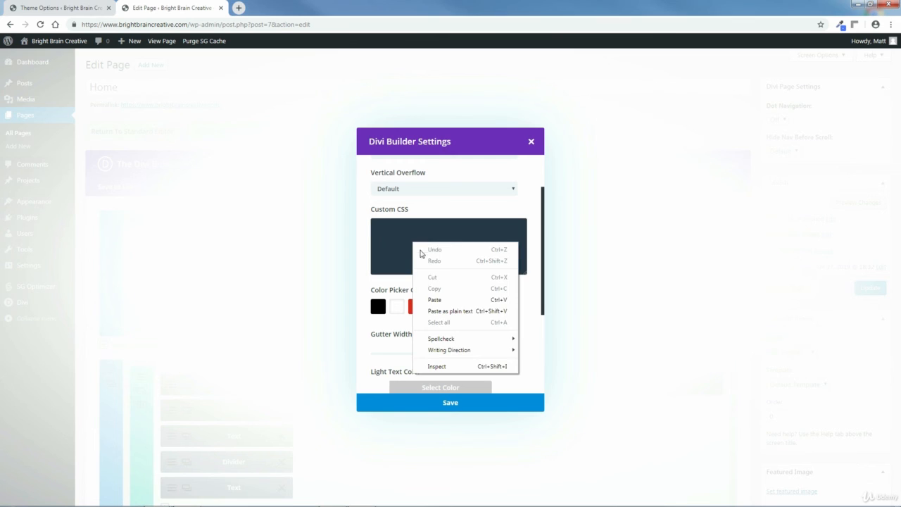
{"action": "left_click", "coordinate": [434, 300]}
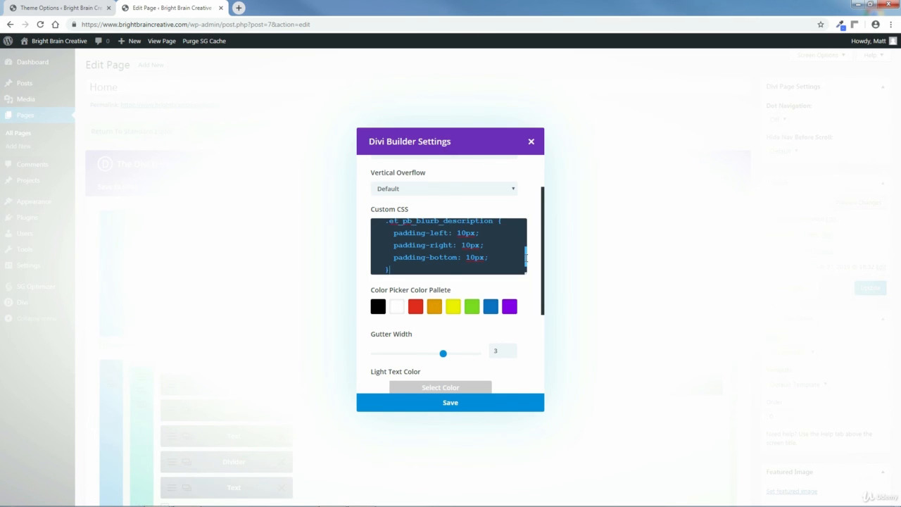
{"action": "left_click_drag", "start_coordinate": [526, 257], "coordinate": [548, 324]}
{"action": "left_click", "coordinate": [454, 401]}
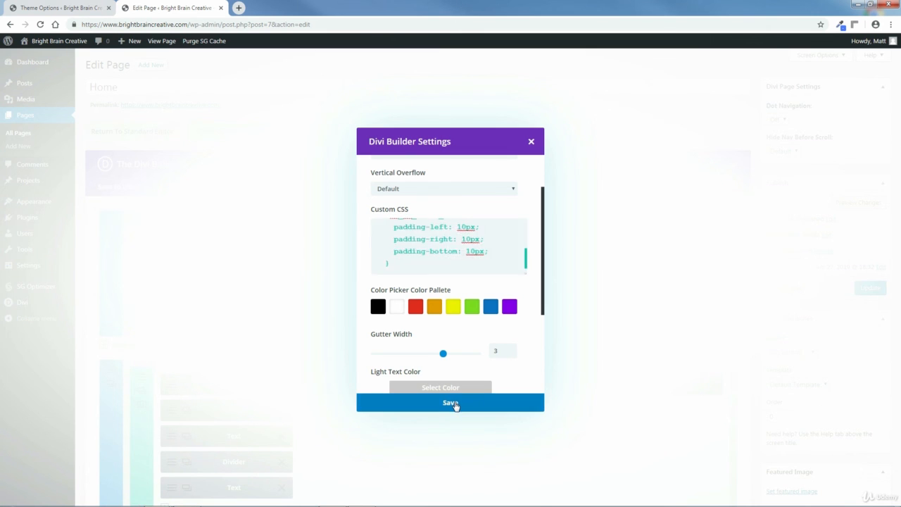
{"action": "left_click", "coordinate": [861, 287]}
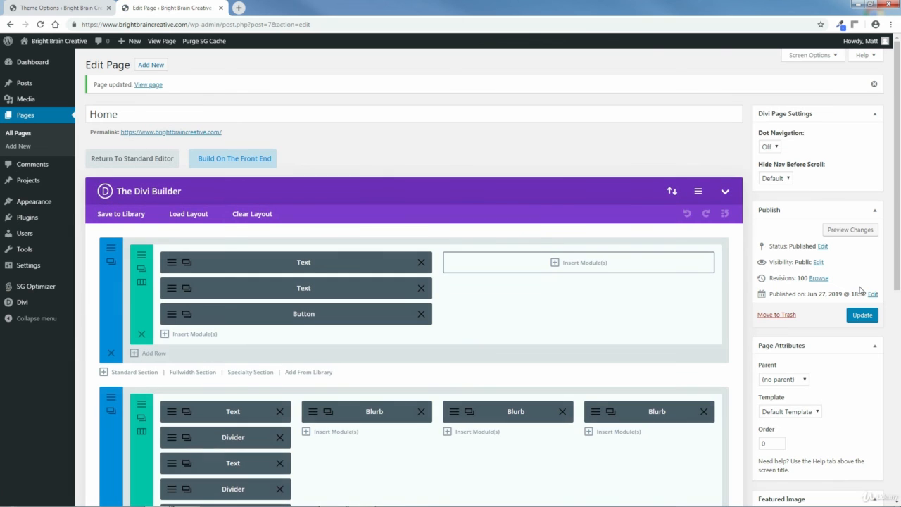
Step: View the updated home page, enable the Visual Builder and expand the page-level builder controls at the features row
{"action": "left_click", "coordinate": [148, 84]}
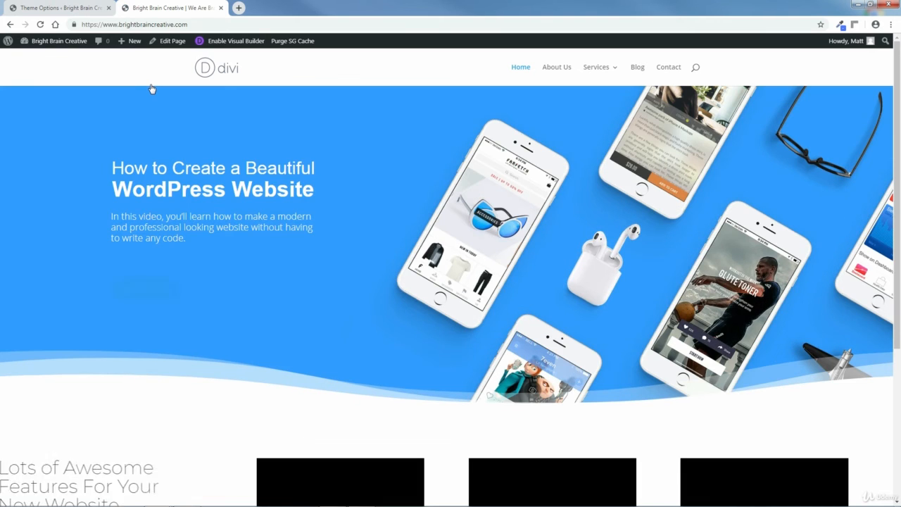
{"action": "left_click", "coordinate": [232, 42]}
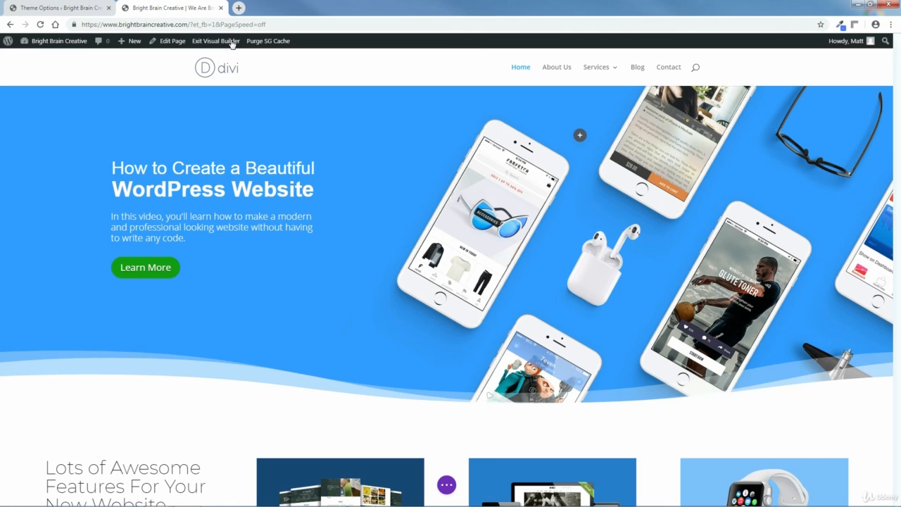
{"action": "scroll", "coordinate": [884, 376], "scroll_direction": "down", "scroll_amount": 4}
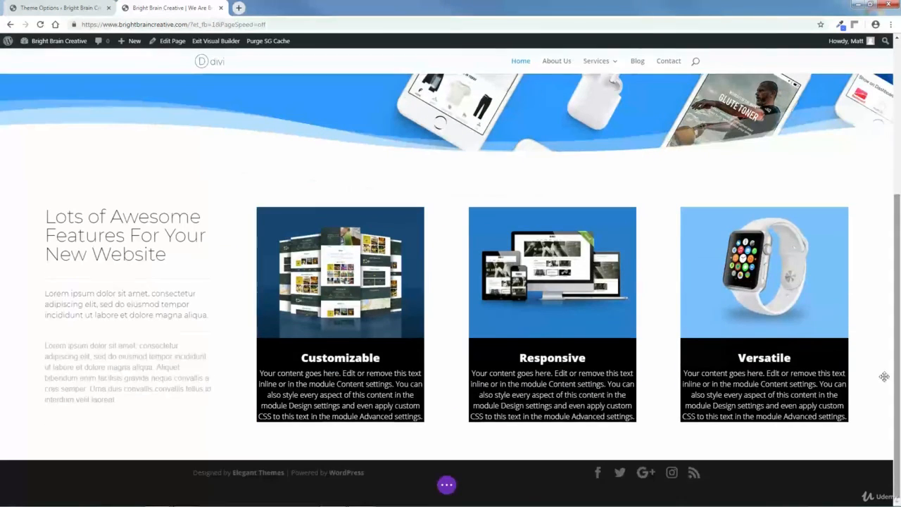
{"action": "left_click", "coordinate": [447, 484]}
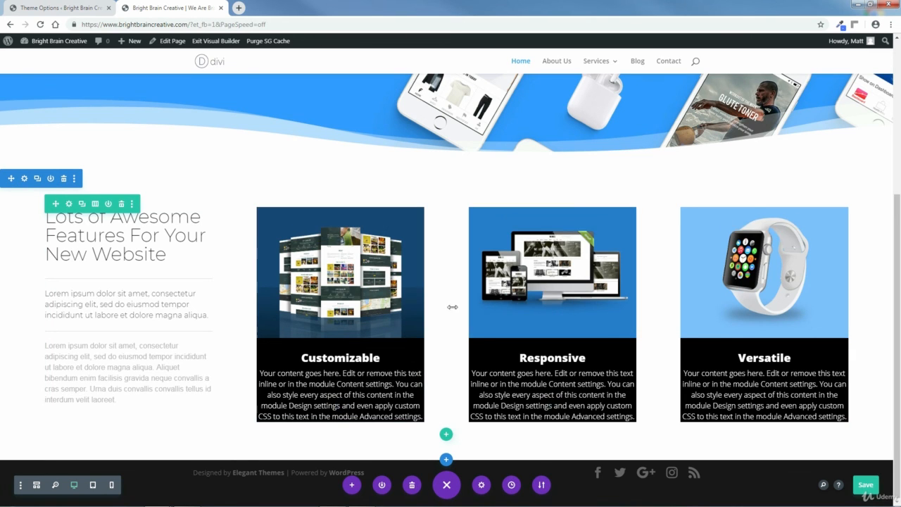
Step: Assign the CSS class et_pb_row_fullwidth, copied from the blurb padding text file, to the features row and save the row settings
{"action": "left_click", "coordinate": [68, 204]}
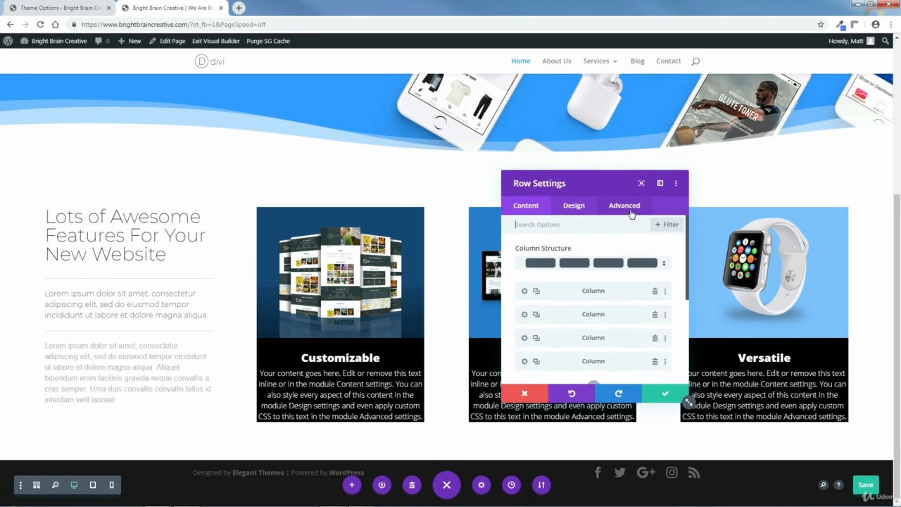
{"action": "left_click", "coordinate": [629, 209]}
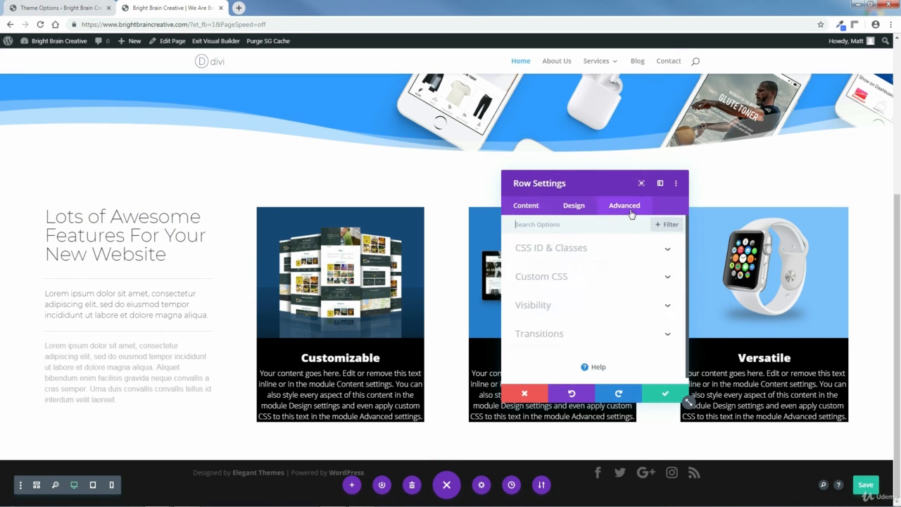
{"action": "left_click", "coordinate": [562, 250]}
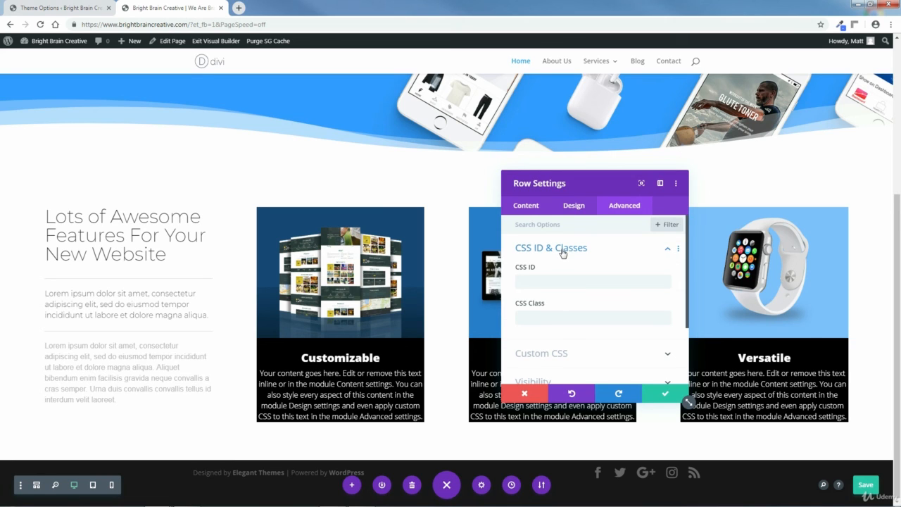
{"action": "left_click", "coordinate": [550, 318]}
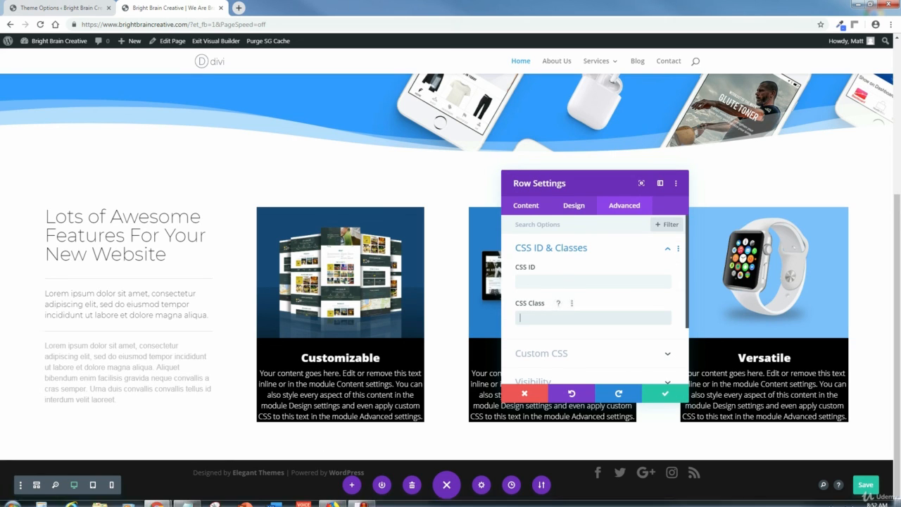
{"action": "left_click", "coordinate": [187, 498]}
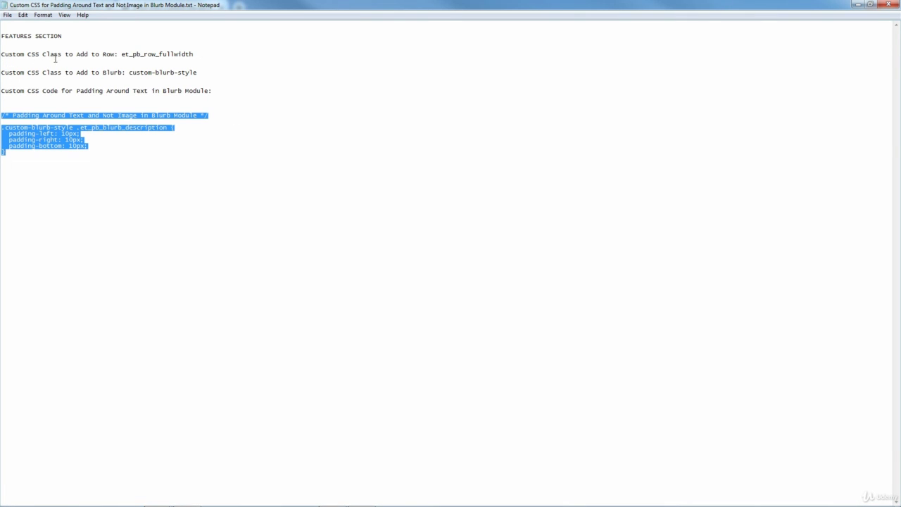
{"action": "left_click_drag", "start_coordinate": [197, 54], "coordinate": [131, 54]}
{"action": "right_click", "coordinate": [130, 54]}
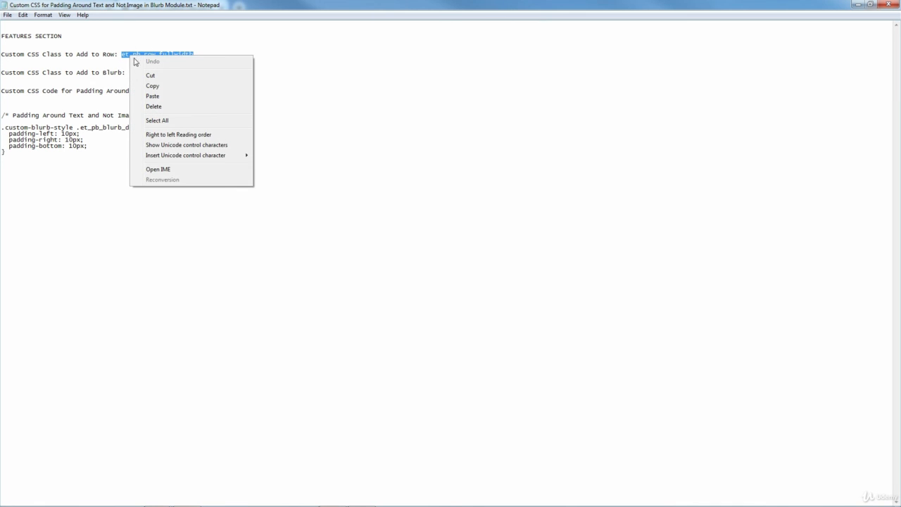
{"action": "left_click", "coordinate": [151, 86]}
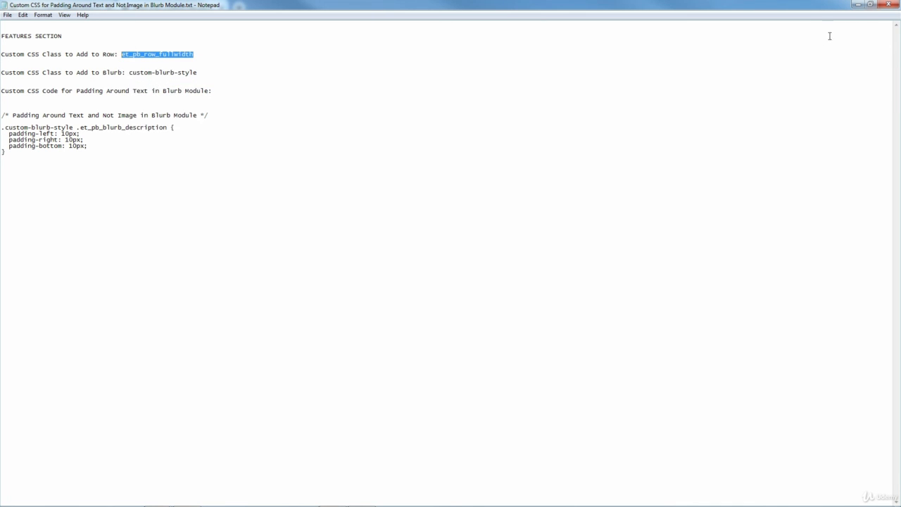
{"action": "left_click", "coordinate": [857, 5]}
{"action": "right_click", "coordinate": [555, 318]}
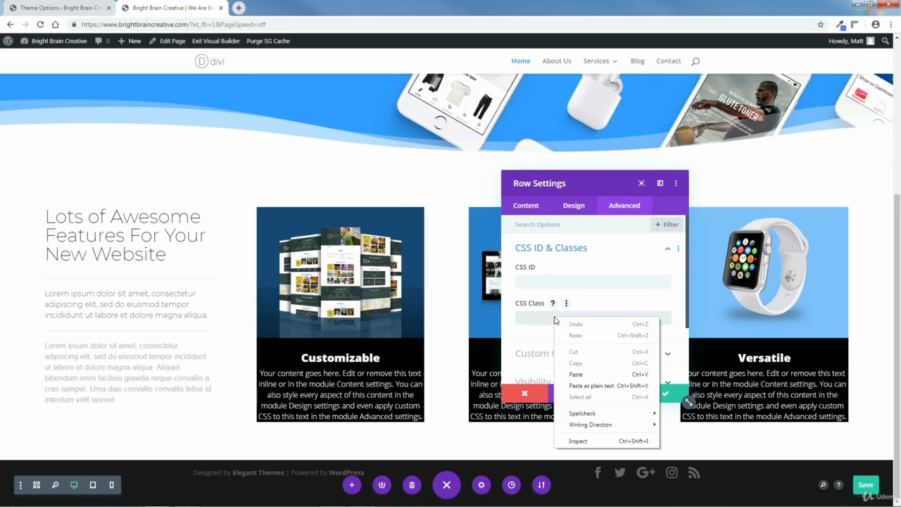
{"action": "left_click", "coordinate": [579, 374]}
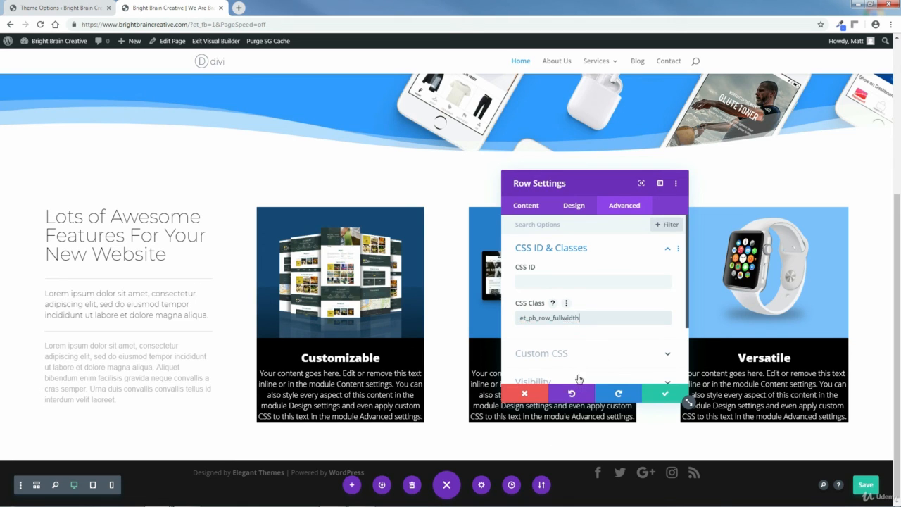
{"action": "left_click", "coordinate": [661, 396]}
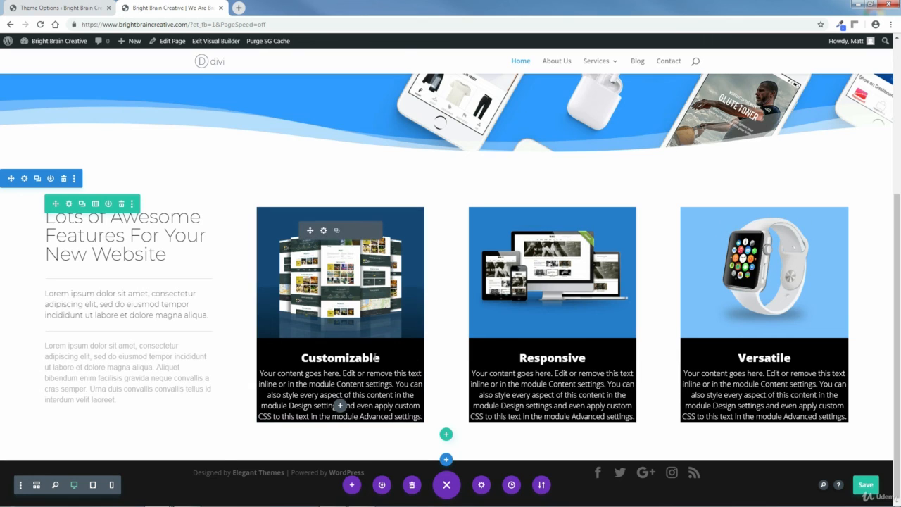
Step: Assign the CSS class custom-blurb-style, copied from the blurb padding text file, to the Customizable blurb
{"action": "left_click", "coordinate": [324, 231]}
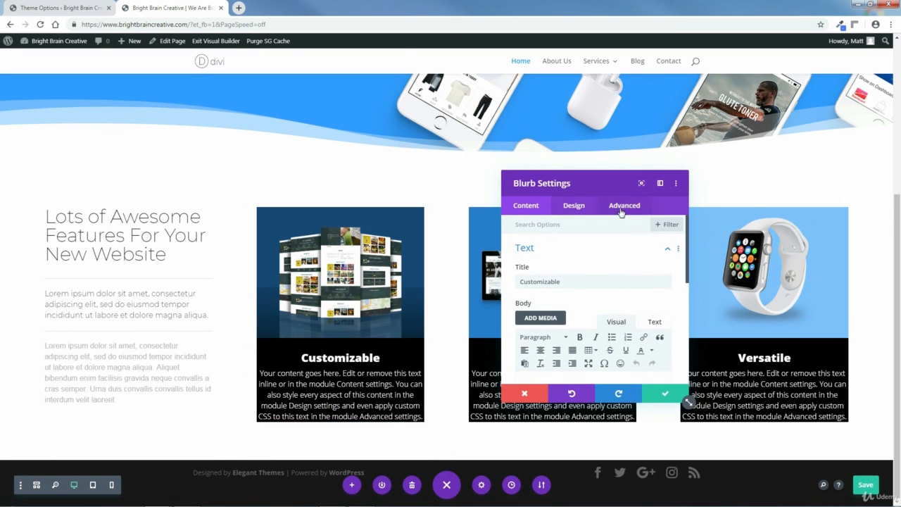
{"action": "left_click", "coordinate": [620, 208]}
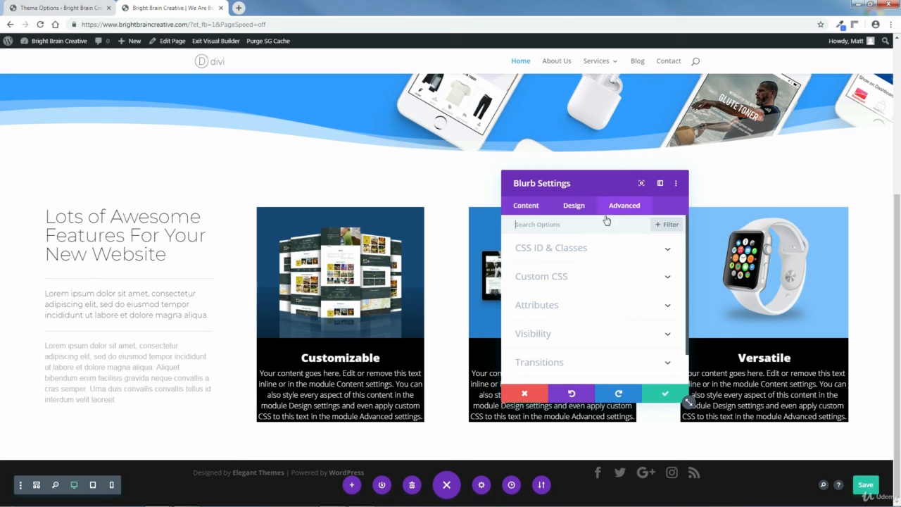
{"action": "left_click", "coordinate": [668, 252]}
{"action": "left_click", "coordinate": [558, 317]}
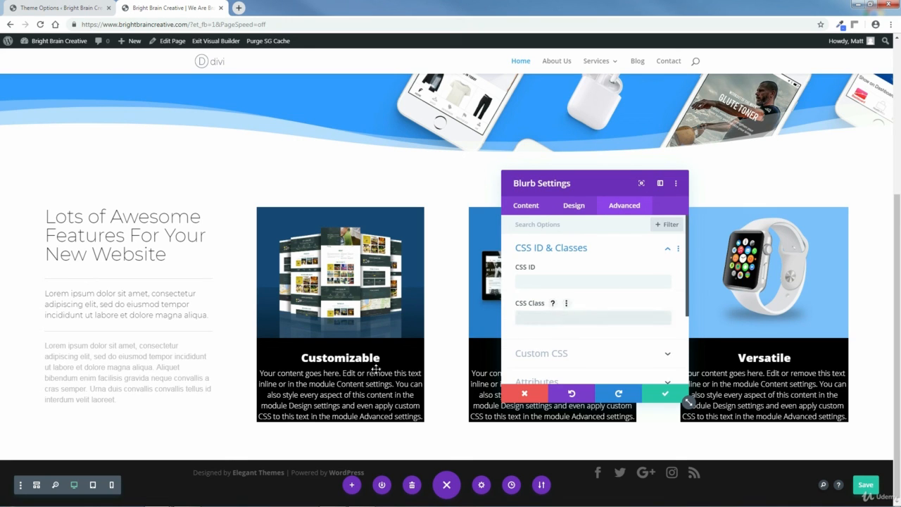
{"action": "left_click", "coordinate": [188, 498]}
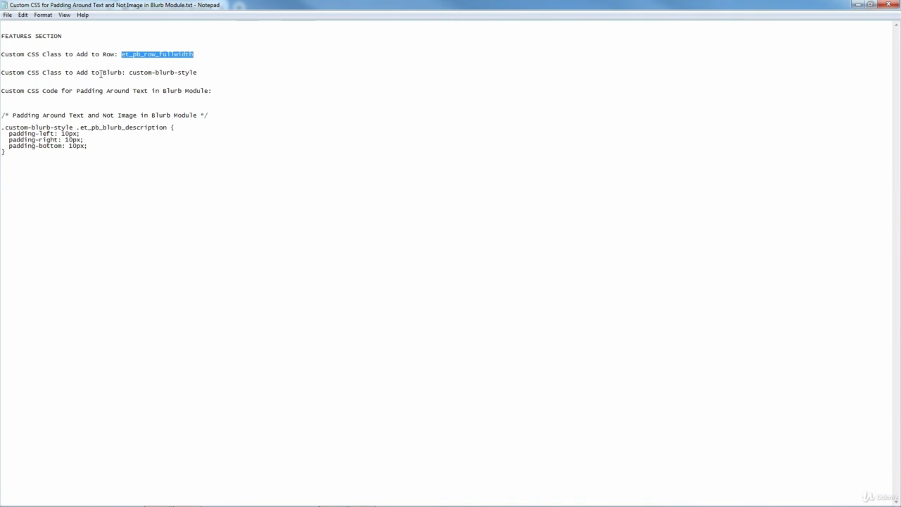
{"action": "left_click_drag", "start_coordinate": [197, 73], "coordinate": [156, 72]}
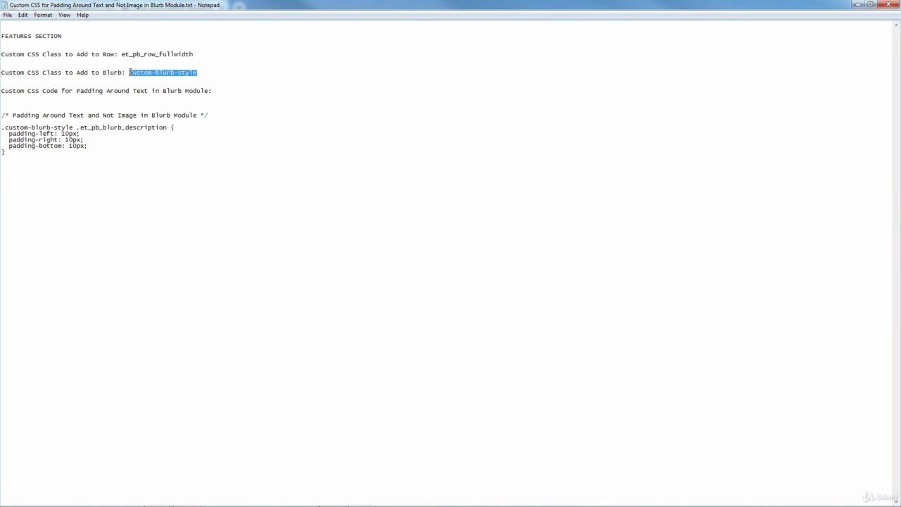
{"action": "right_click", "coordinate": [133, 72]}
{"action": "left_click", "coordinate": [157, 102]}
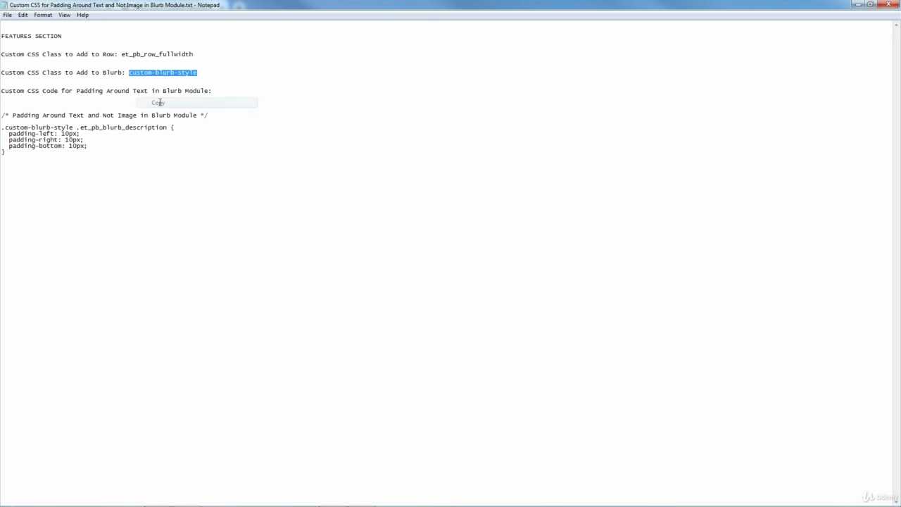
{"action": "left_click", "coordinate": [856, 7]}
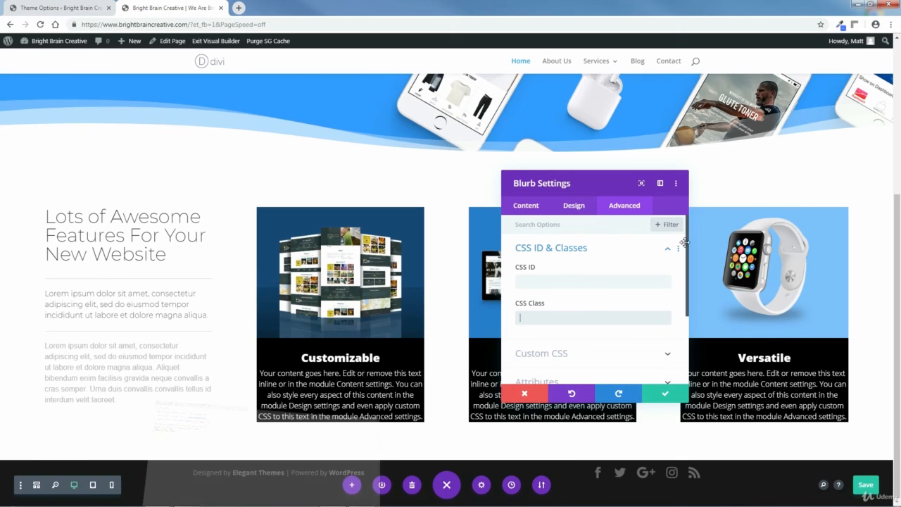
{"action": "right_click", "coordinate": [551, 318]}
{"action": "left_click", "coordinate": [571, 377]}
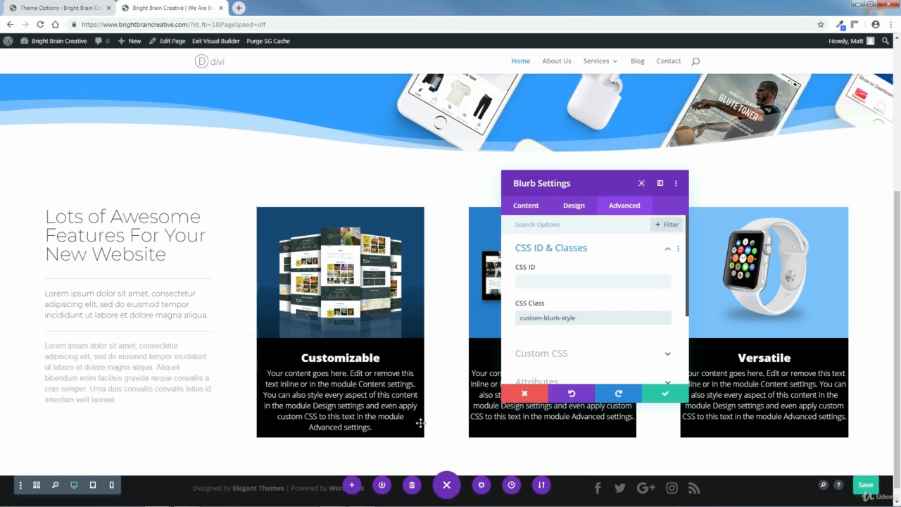
Step: Copy the Customizable blurb's CSS class, save its settings and paste the class onto the Responsive and Versatile blurbs
{"action": "left_click", "coordinate": [578, 319]}
{"action": "left_click", "coordinate": [580, 306]}
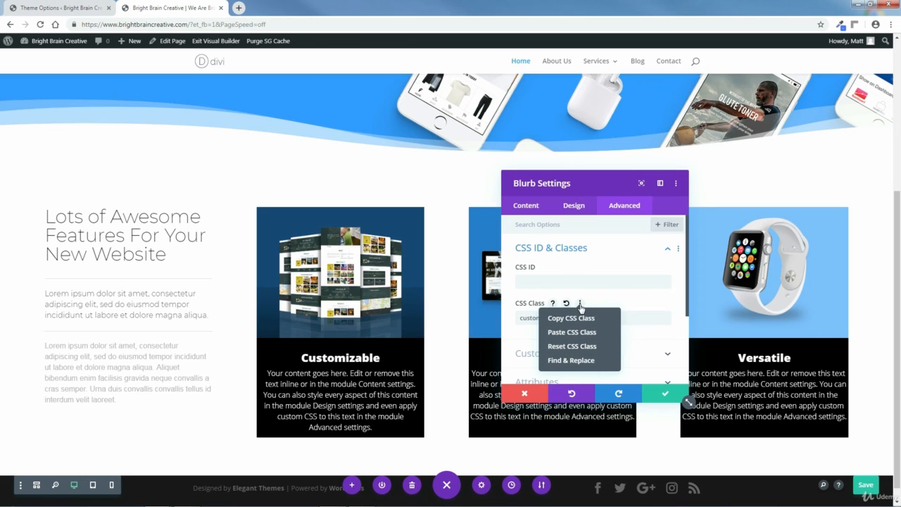
{"action": "left_click", "coordinate": [573, 317]}
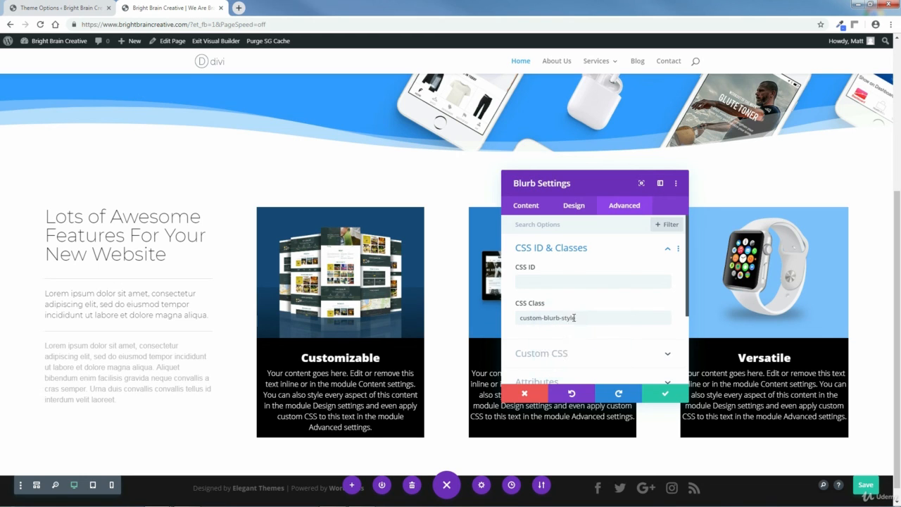
{"action": "left_click", "coordinate": [663, 394]}
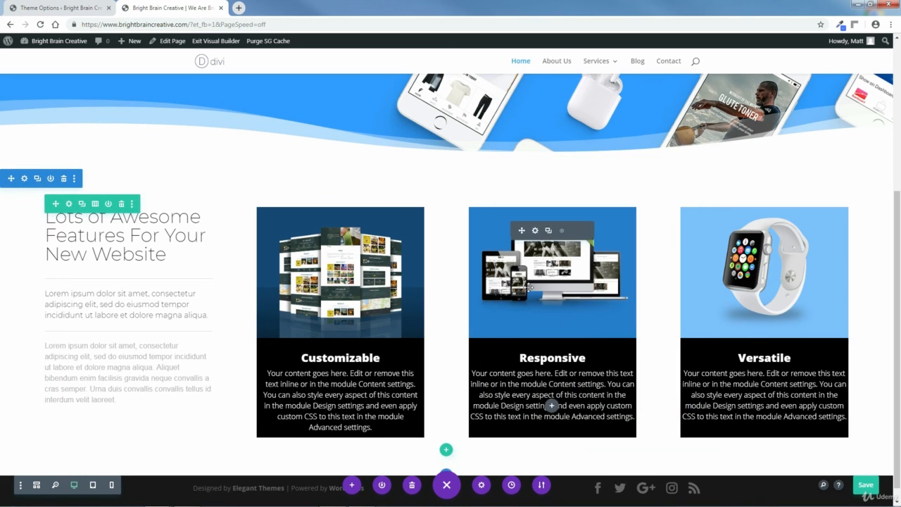
{"action": "right_click", "coordinate": [532, 237]}
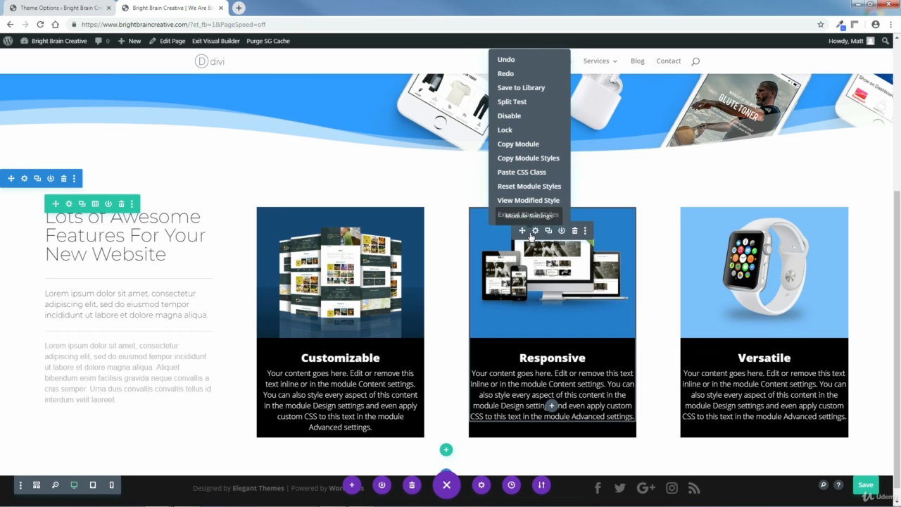
{"action": "left_click", "coordinate": [520, 173]}
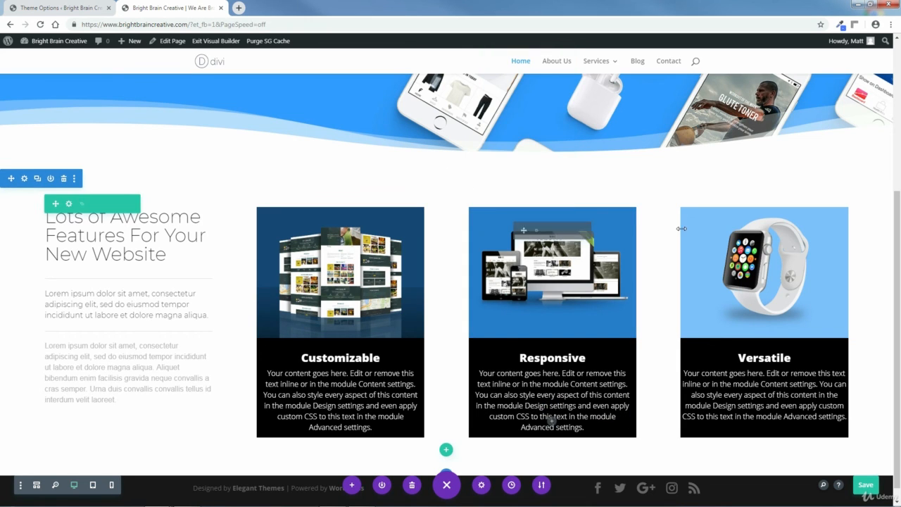
{"action": "right_click", "coordinate": [744, 237]}
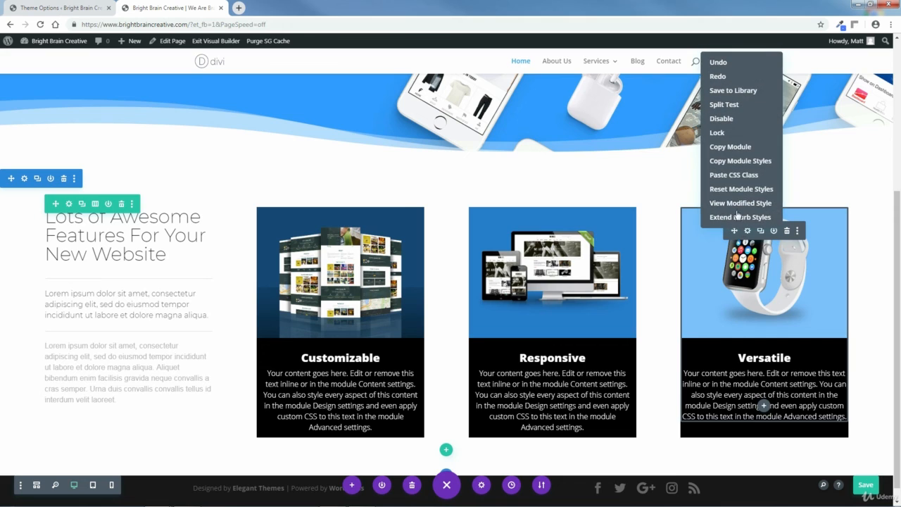
{"action": "left_click", "coordinate": [727, 175]}
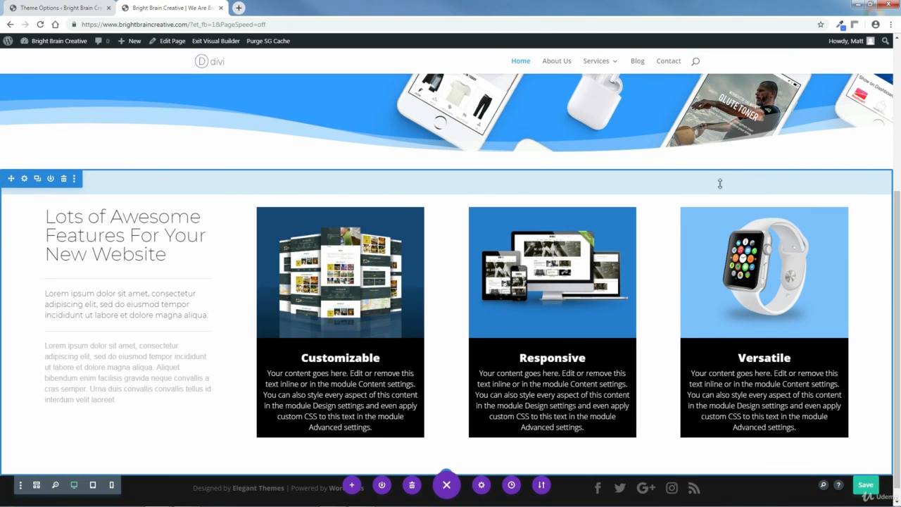
Step: Save the page, exit the Visual Builder and reload the live home page at the features row to check the blurbs
{"action": "left_click", "coordinate": [866, 486]}
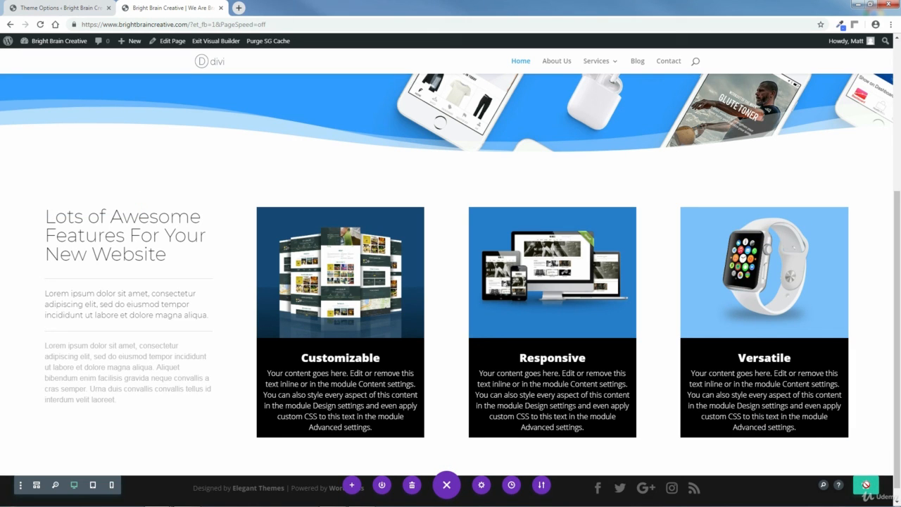
{"action": "scroll", "coordinate": [173, 85], "scroll_direction": "up", "scroll_amount": 4}
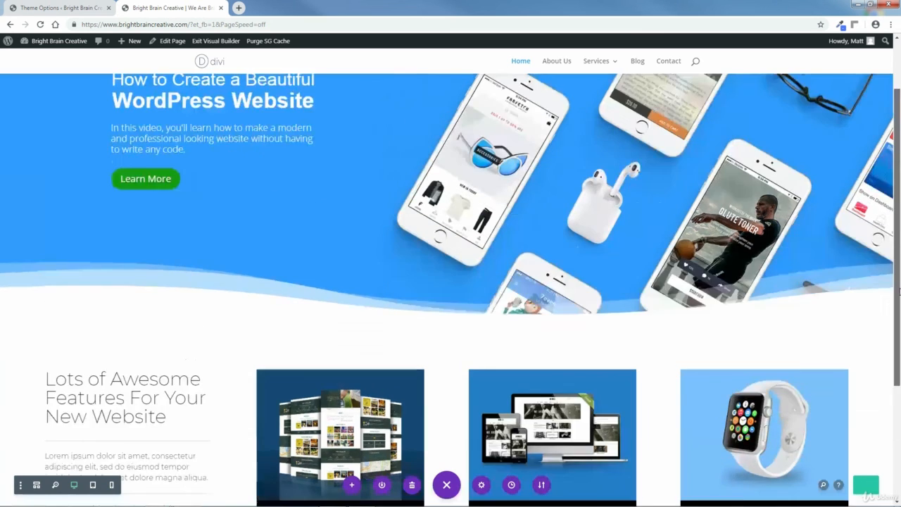
{"action": "left_click", "coordinate": [215, 41]}
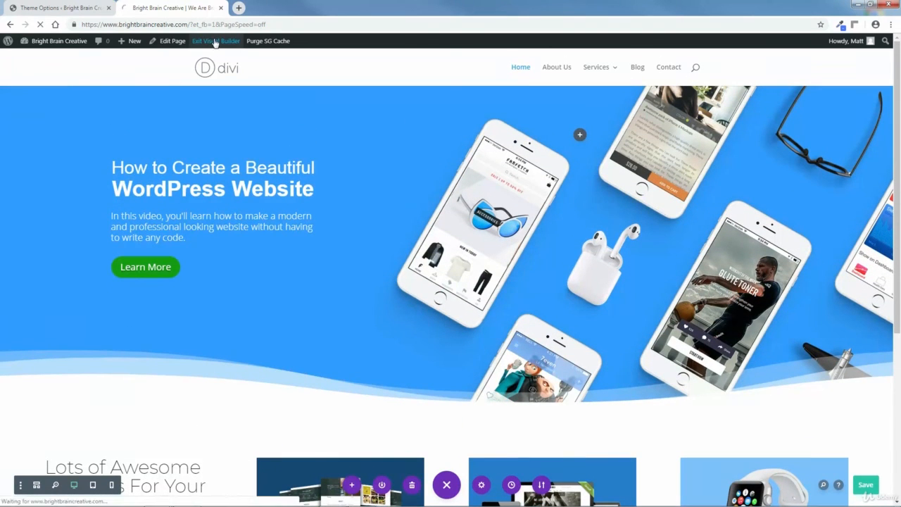
{"action": "scroll", "coordinate": [606, 260], "scroll_direction": "down", "scroll_amount": 4}
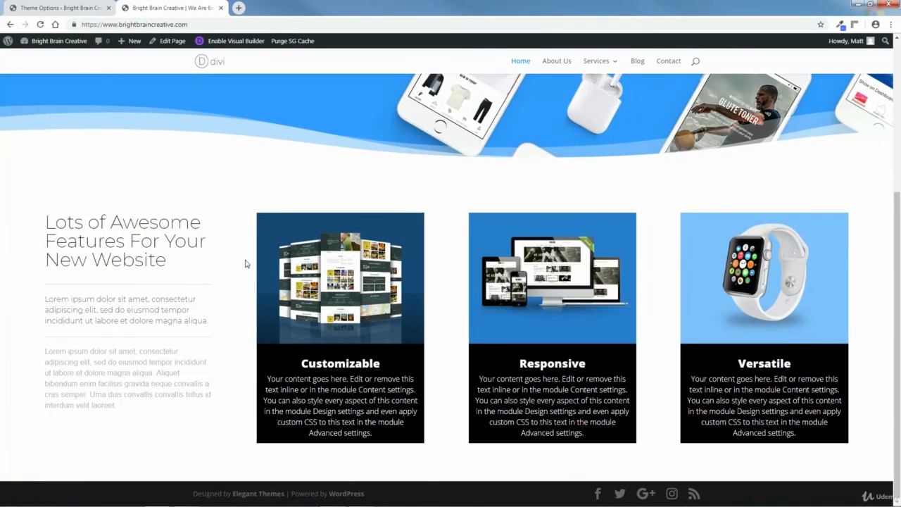
{"action": "left_click", "coordinate": [40, 25]}
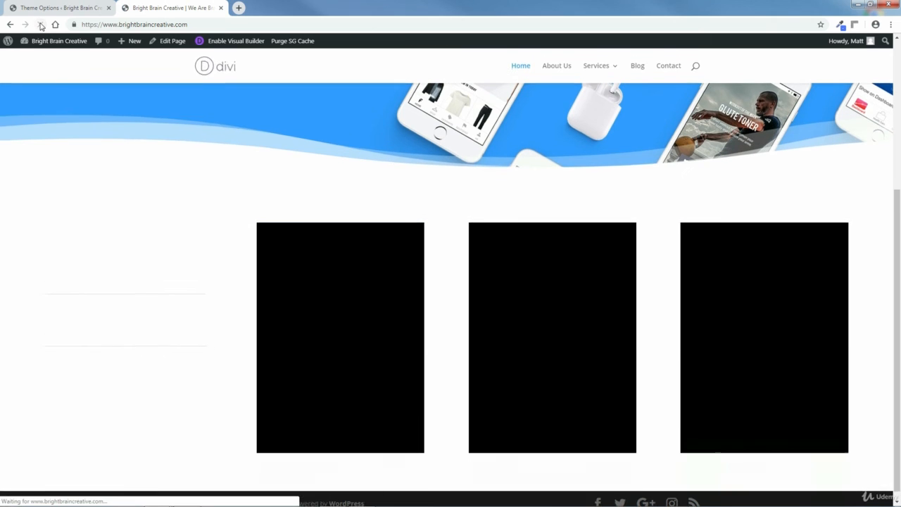